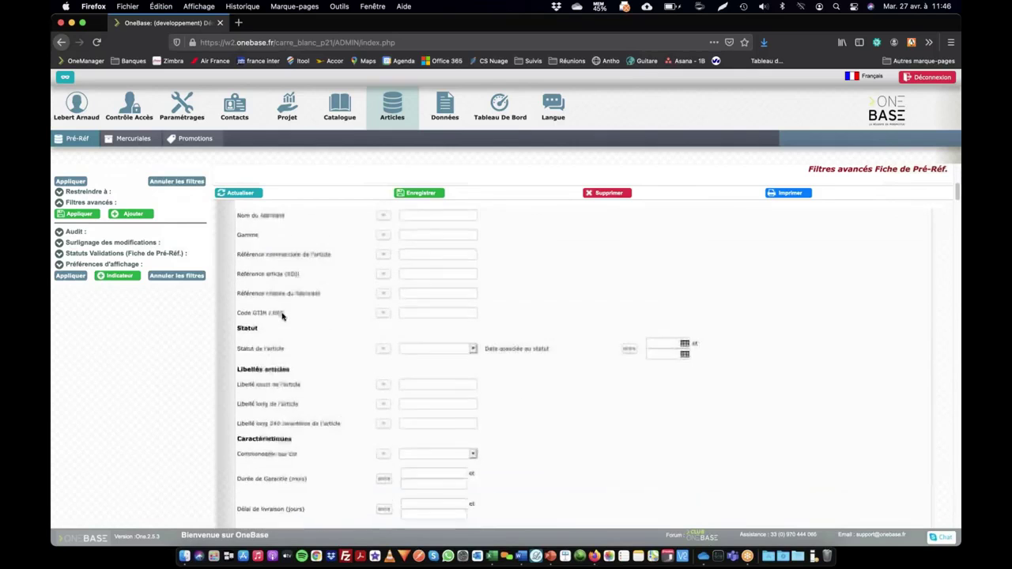
Step: Review the advanced filter fields for Fiche de Pré-Réf. and display the comparison operators available for Nom du fabricant
scroll(292, 348, up, 4)
scroll(293, 348, up, 5)
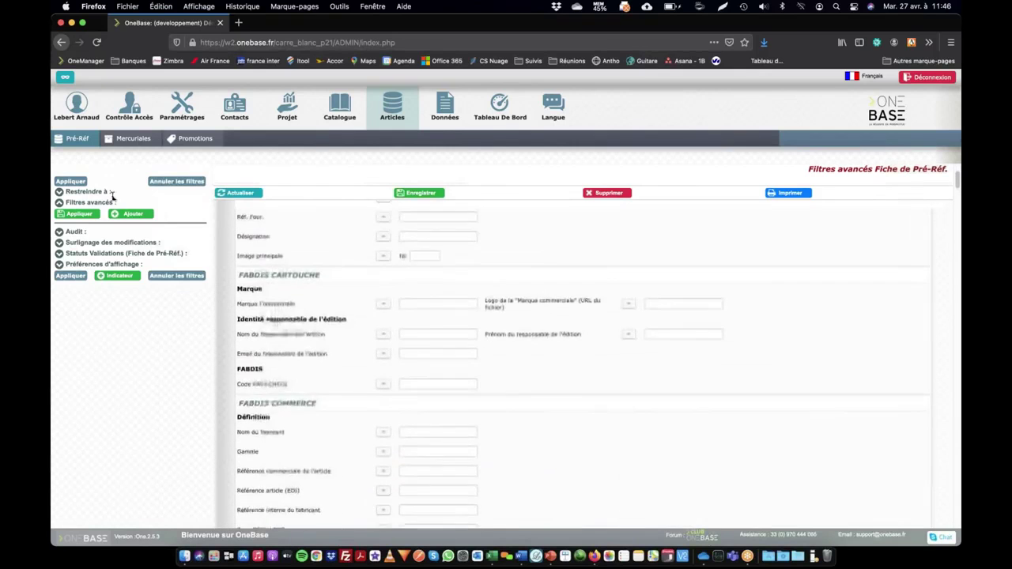
scroll(277, 258, up, 1)
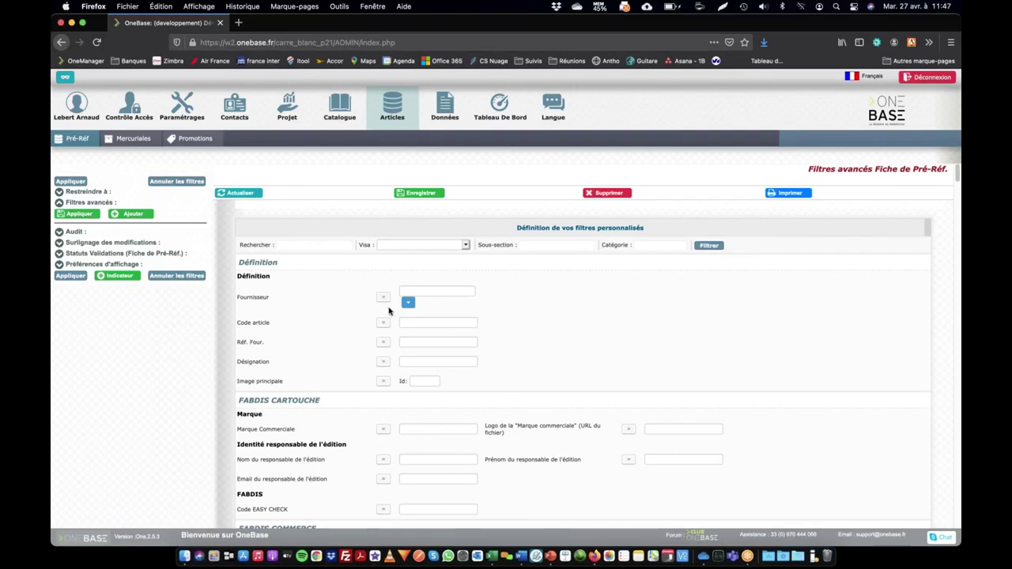
scroll(410, 340, down, 5)
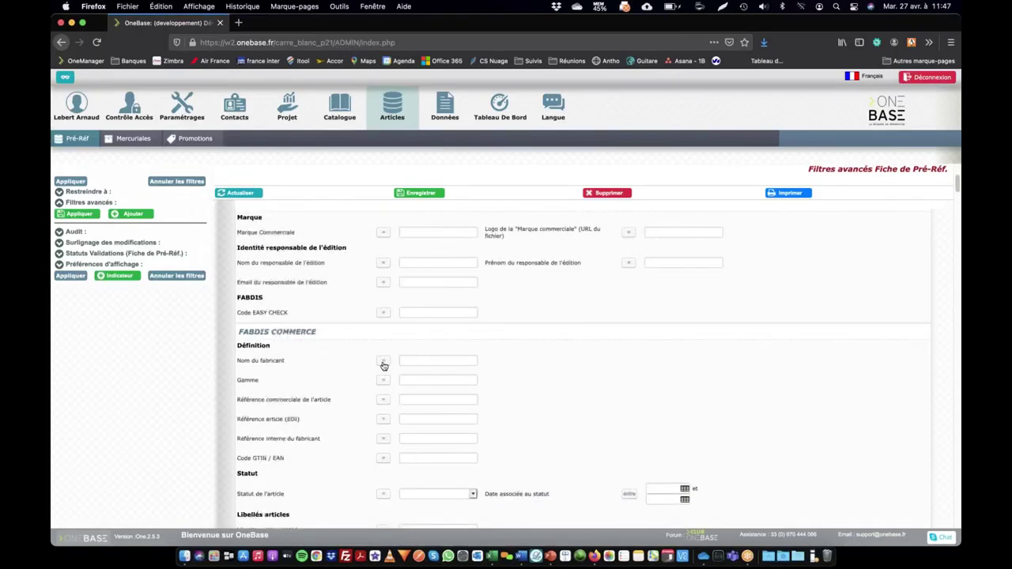
scroll(384, 364, down, 1)
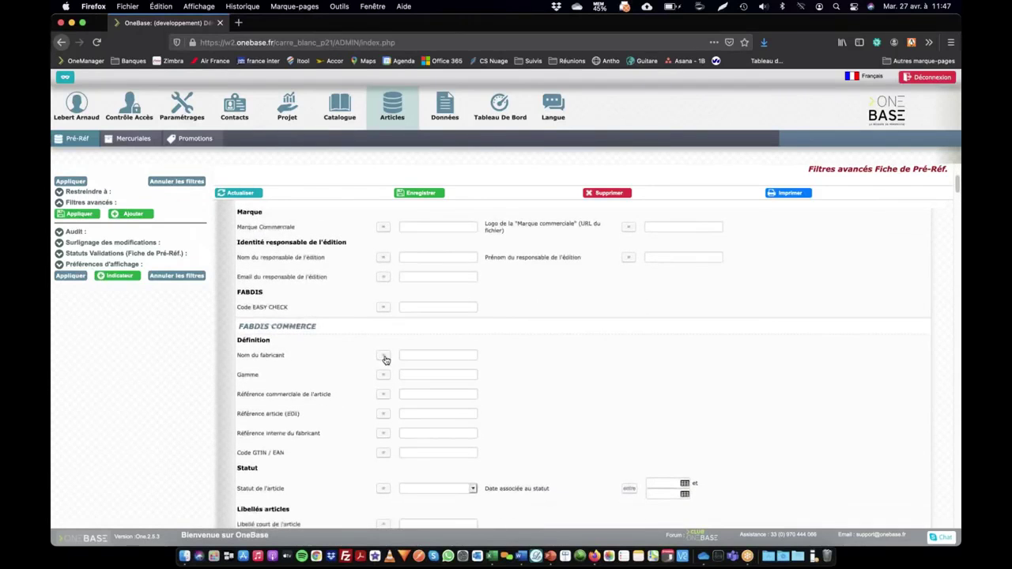
click(384, 358)
Step: Save an advanced filter with Image principale set to "vide" and expand the Restreindre à criteria
scroll(319, 365, up, 3)
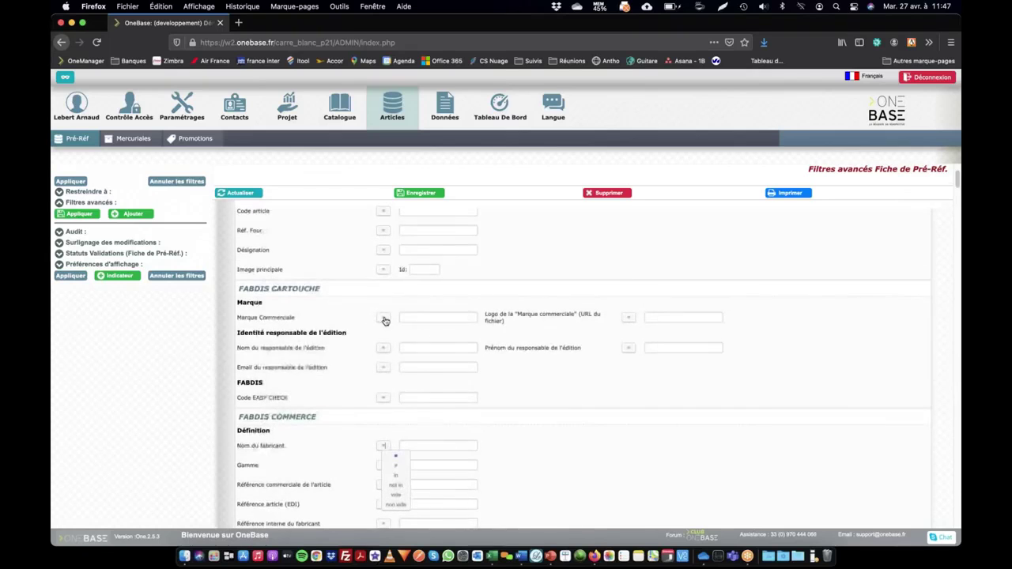
click(385, 272)
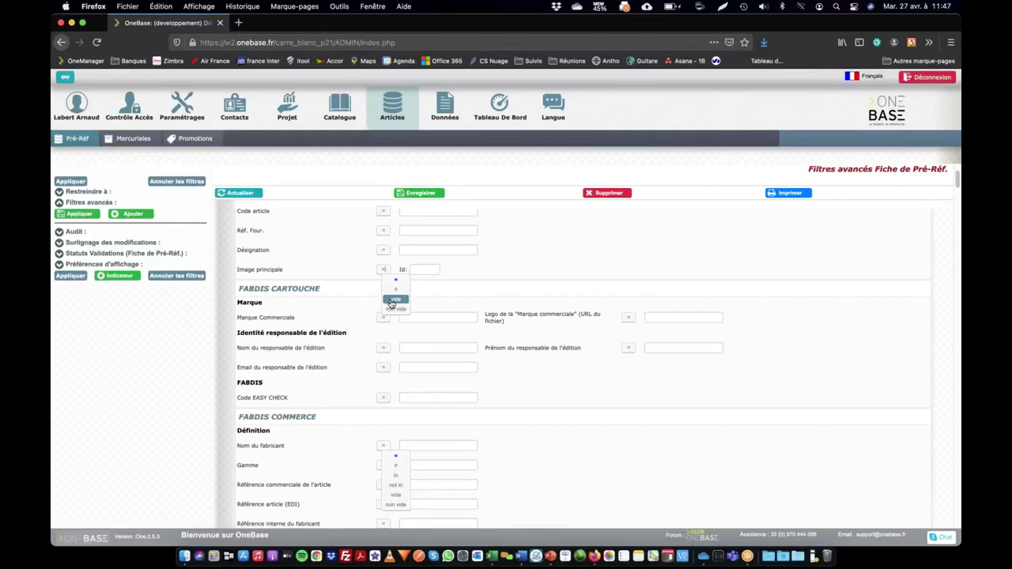
click(392, 302)
click(420, 192)
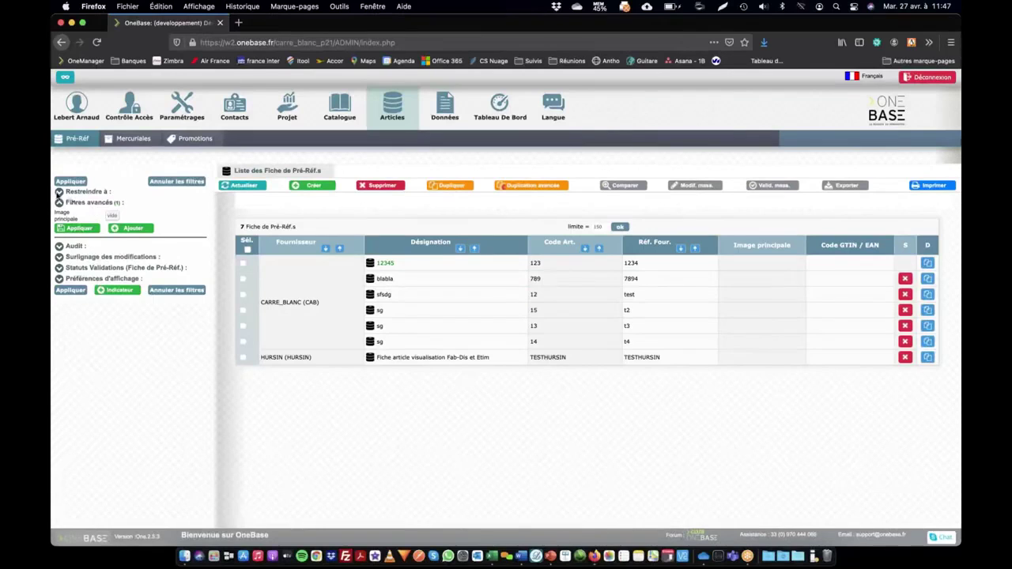
click(59, 192)
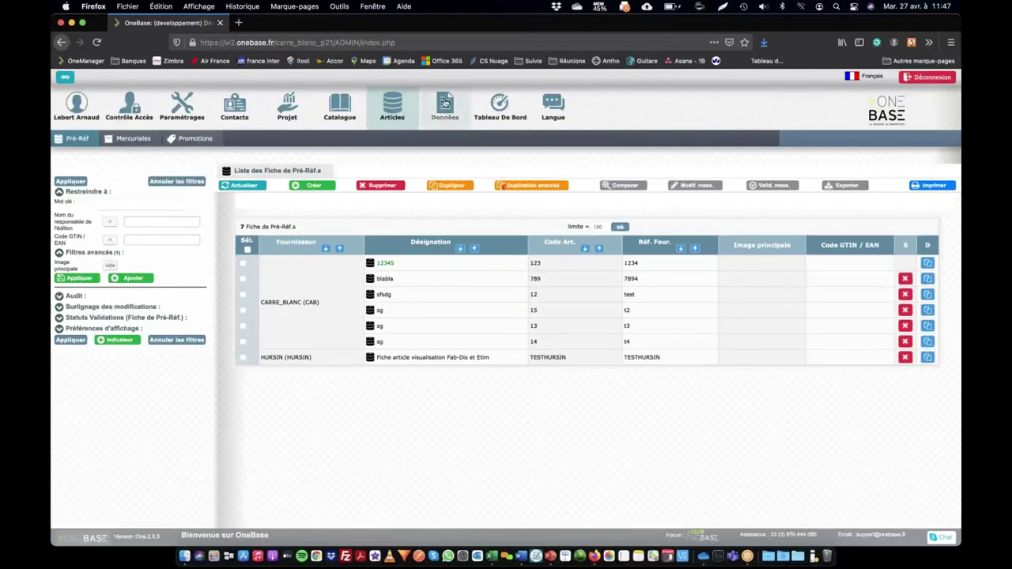
Step: Find Fiche de Pré-Réf. among the data export types by searching "fiche", and start a new export for it
click(446, 101)
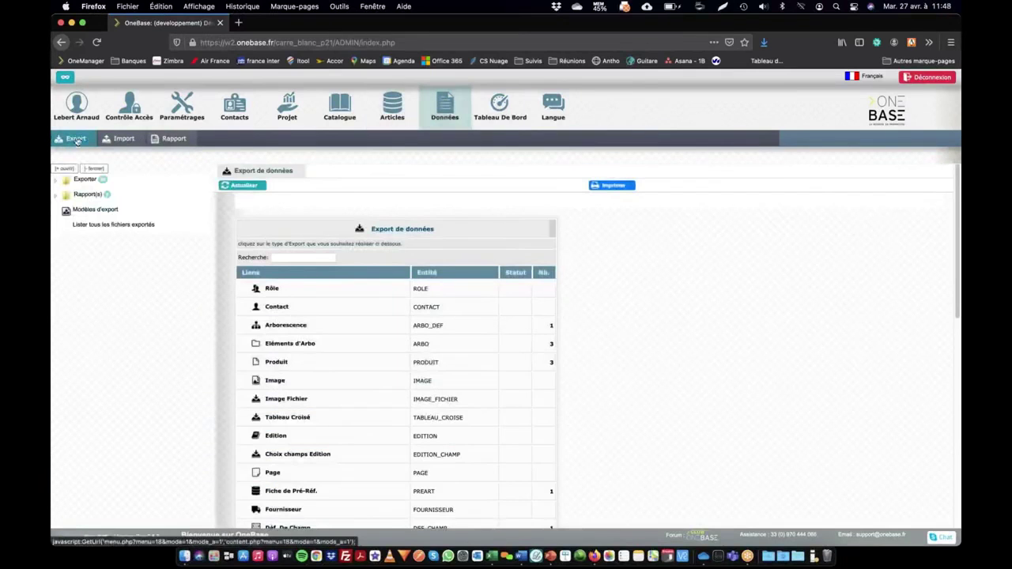
click(298, 257)
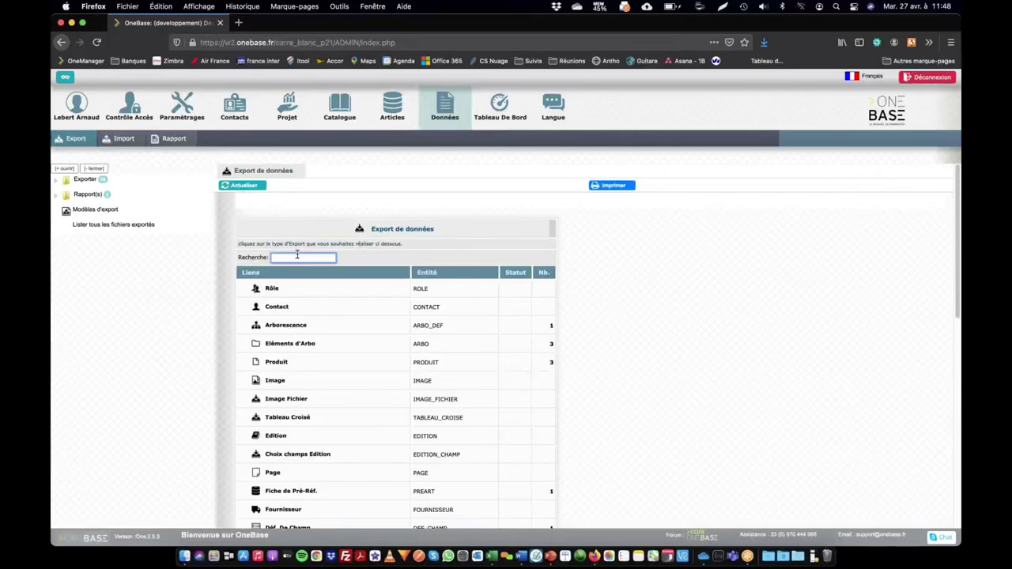
text(preref)
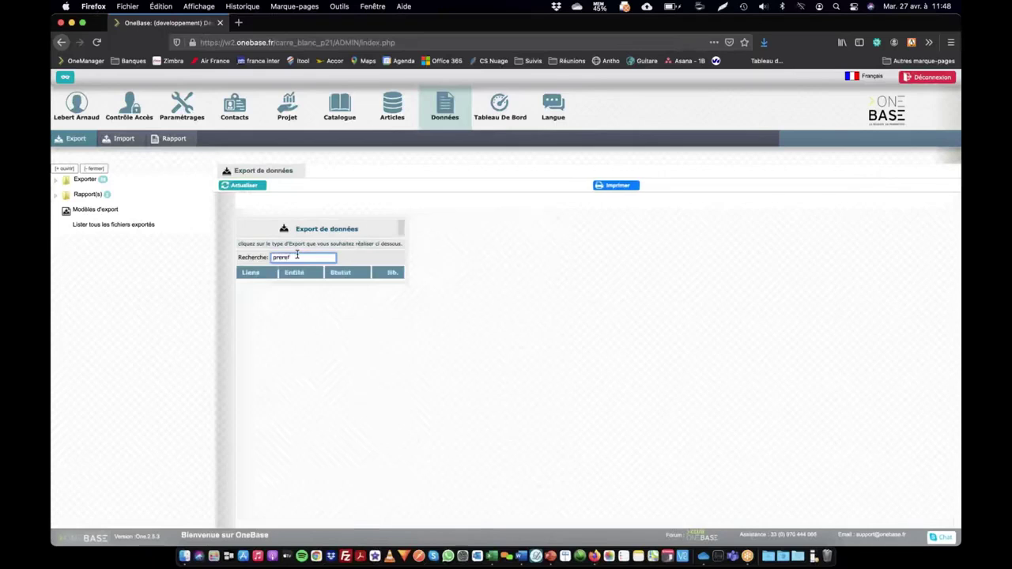
key(BackSpace)
key(BackSpace)
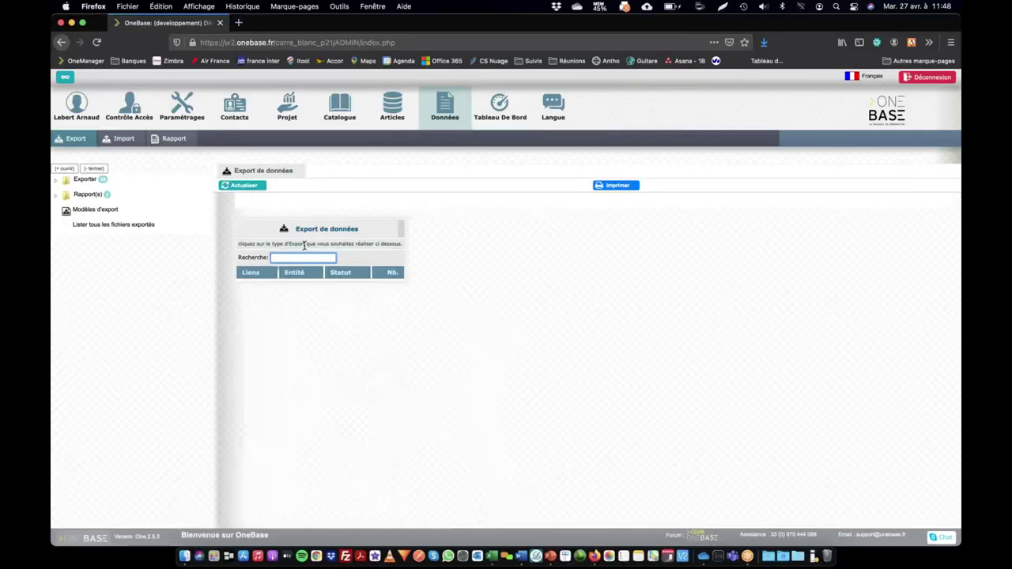
text(fiche)
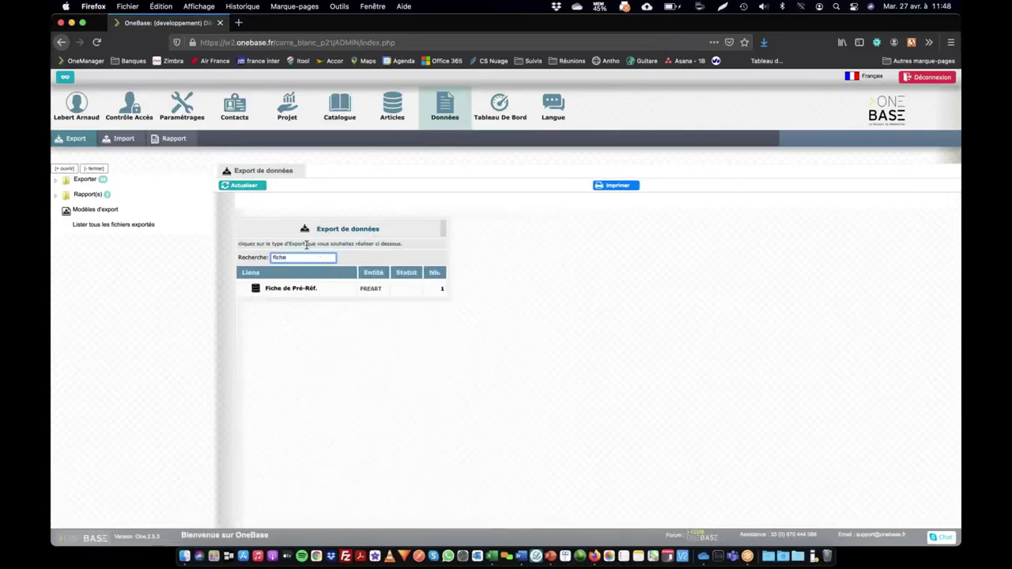
click(297, 290)
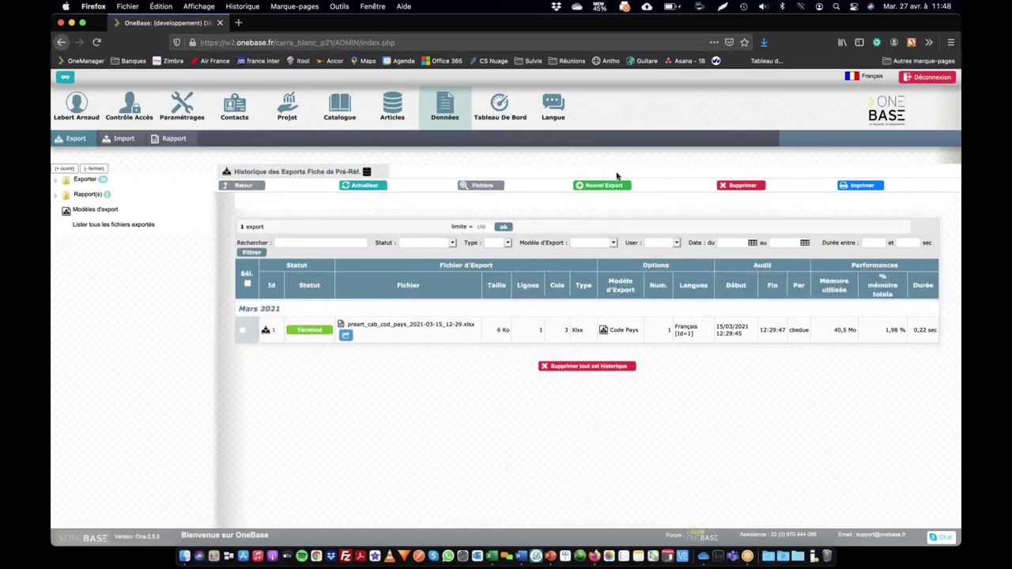
click(604, 187)
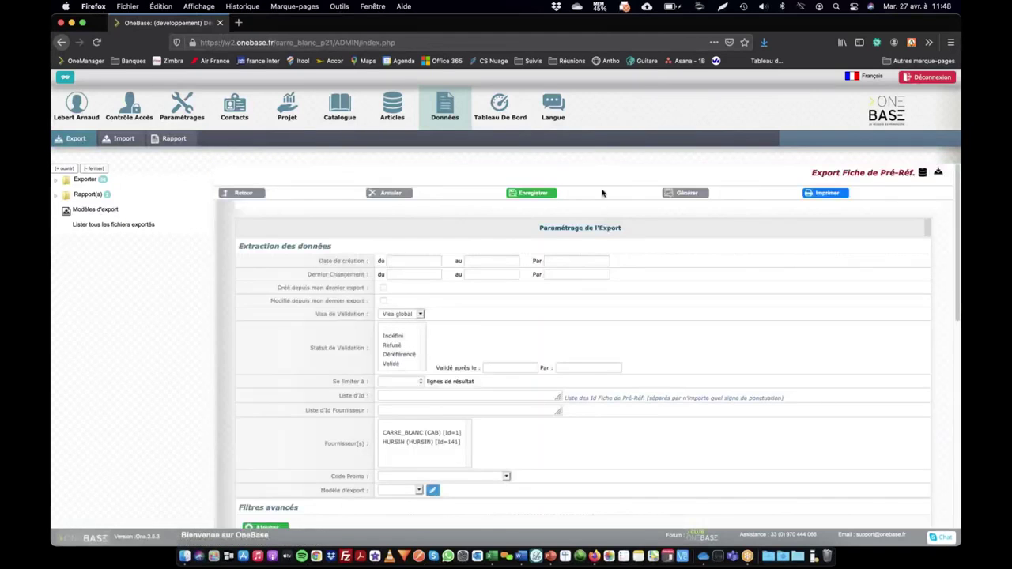
Step: Add a saved advanced filter to the export with Image principale set to "vide", and return to the export settings
scroll(427, 340, down, 3)
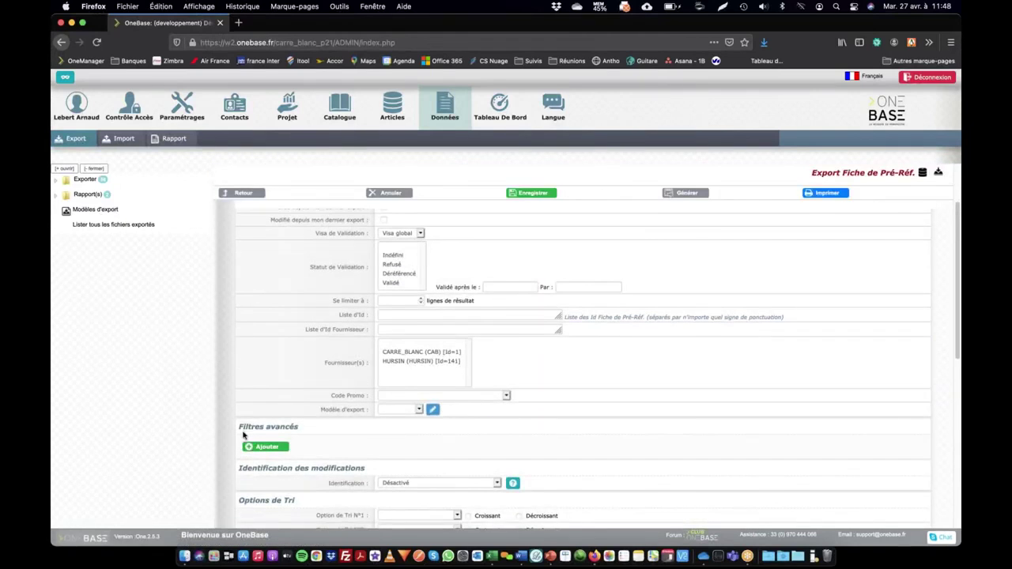
drag(244, 429, 321, 430)
click(321, 431)
click(284, 448)
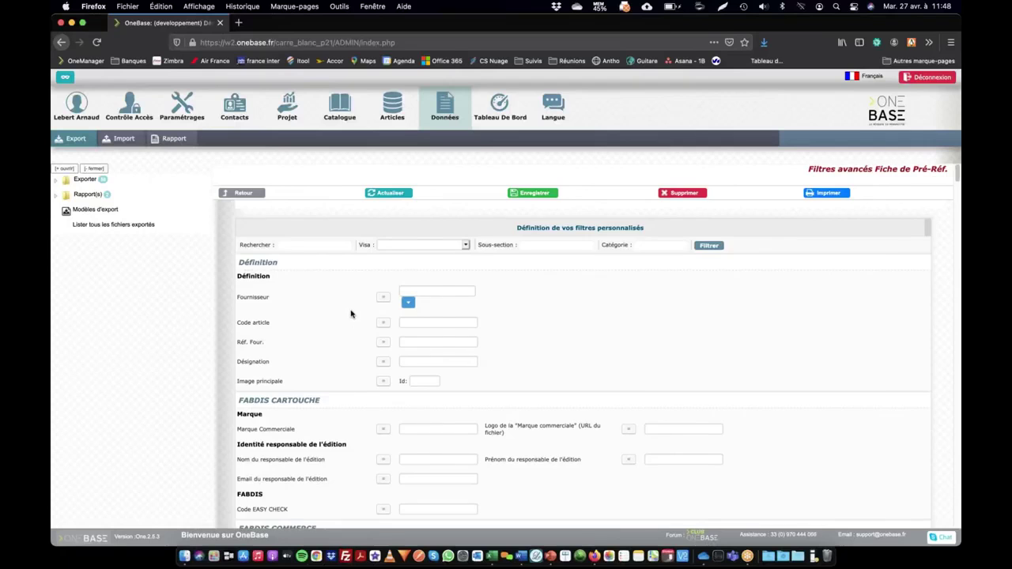
scroll(356, 318, down, 2)
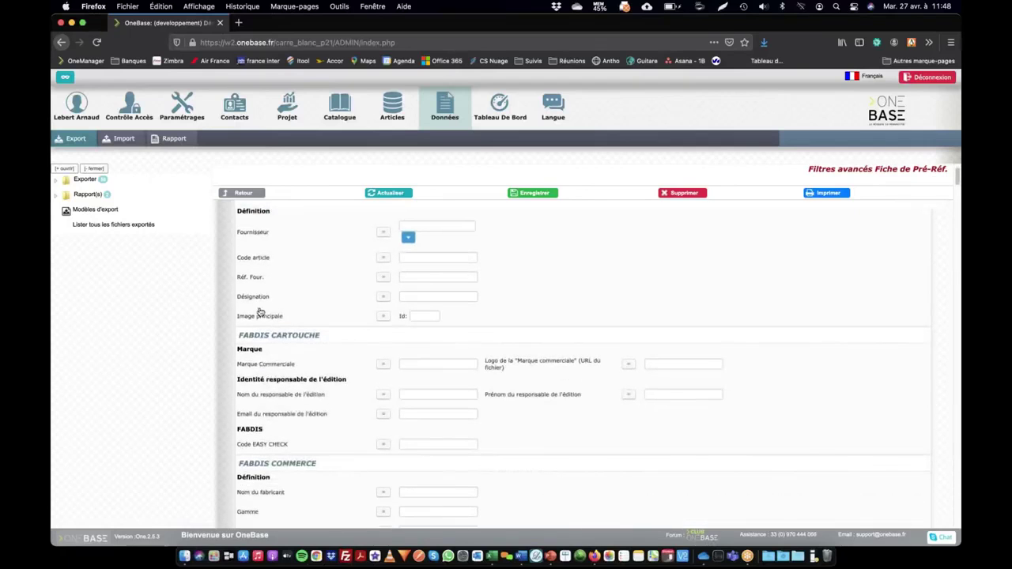
click(384, 317)
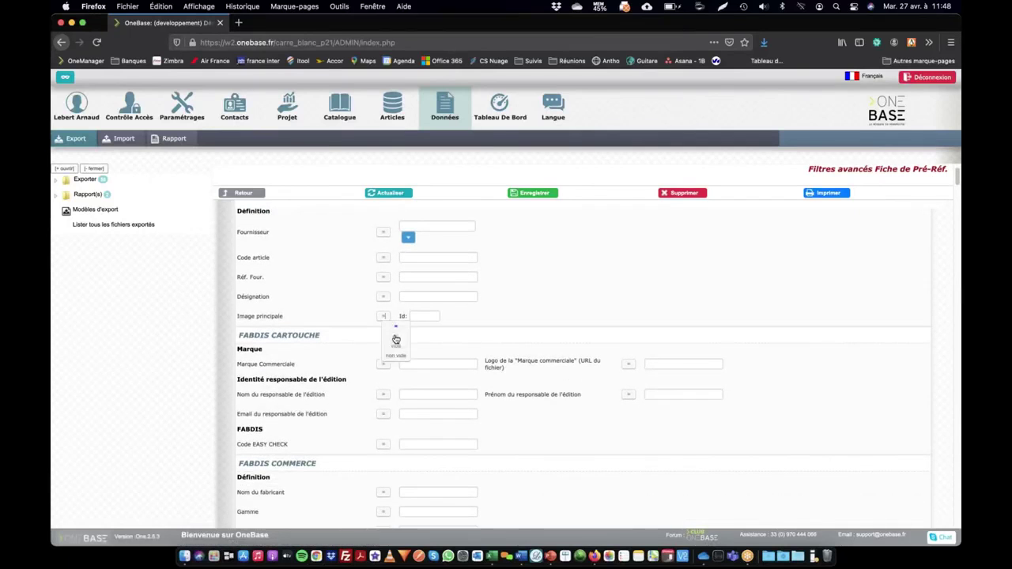
click(396, 348)
click(544, 195)
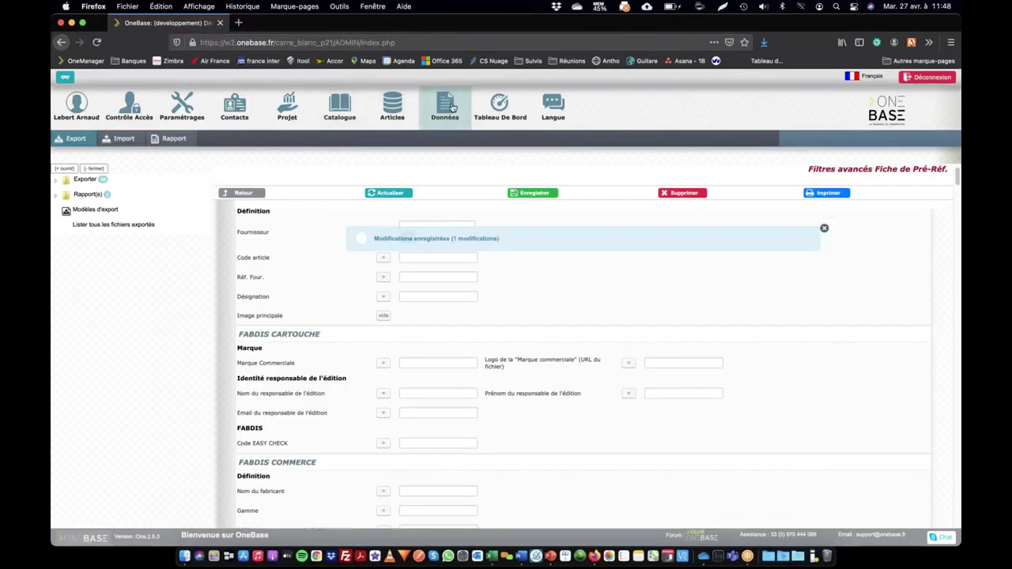
click(232, 193)
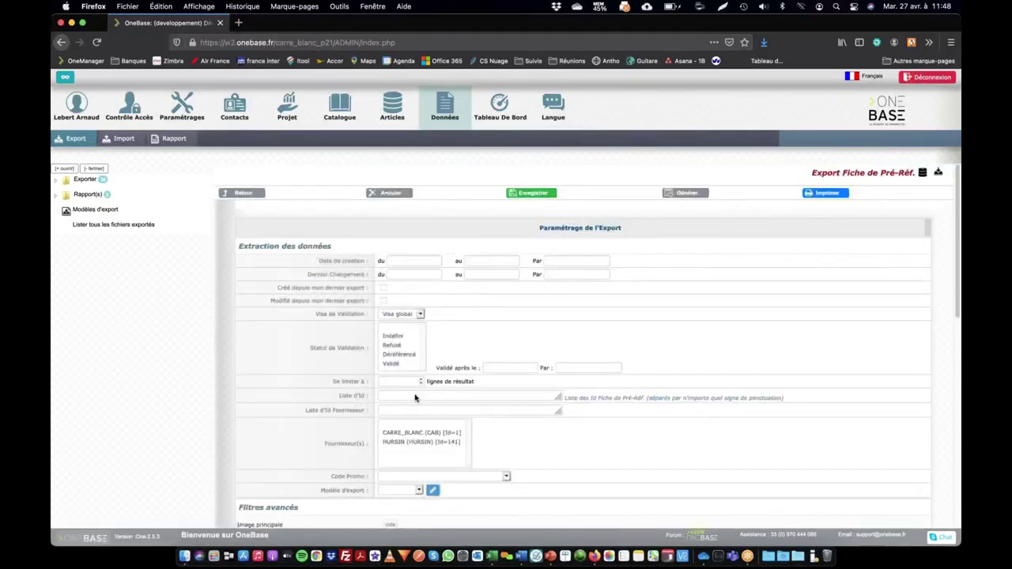
Step: Try to save the export settings and generate the file
scroll(257, 371, down, 2)
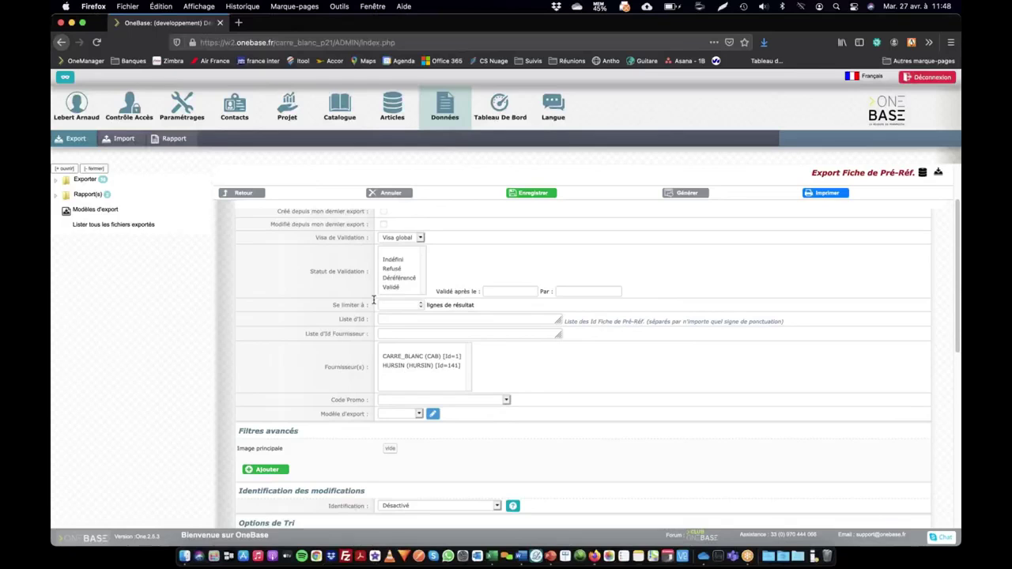
click(541, 195)
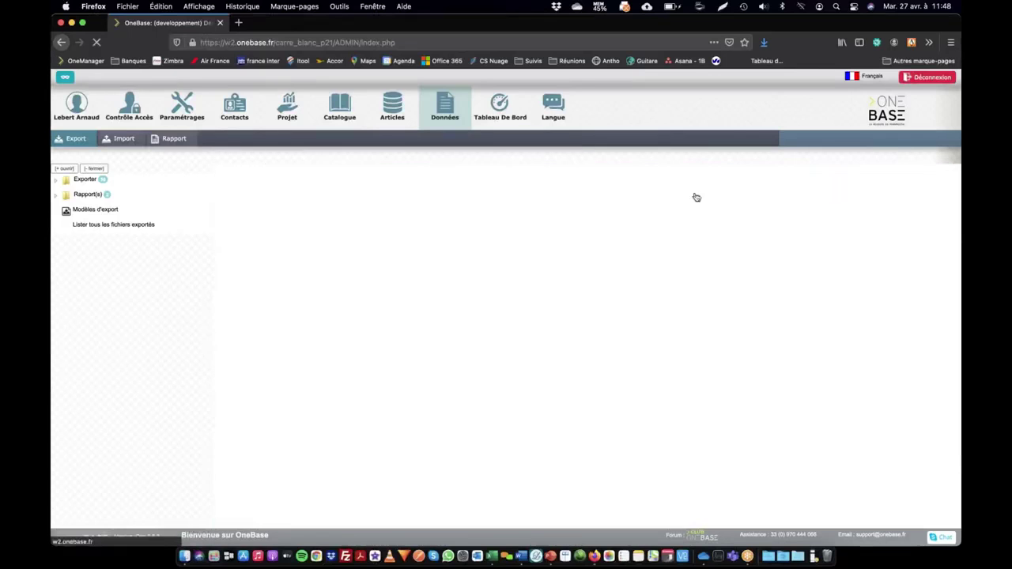
click(693, 195)
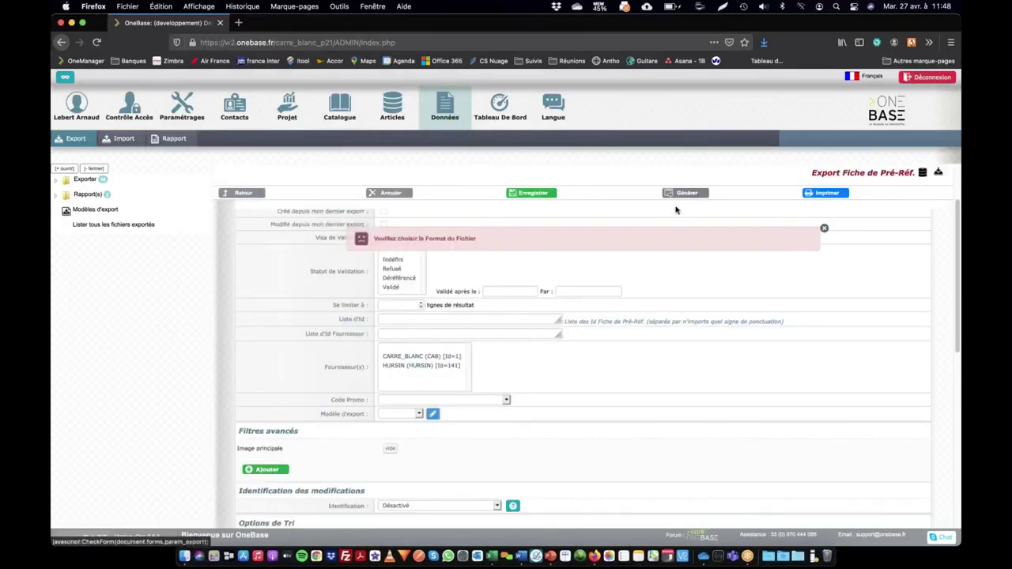
Step: Save the export settings with XLSX as the file format and try to generate the file
scroll(536, 249, up, 2)
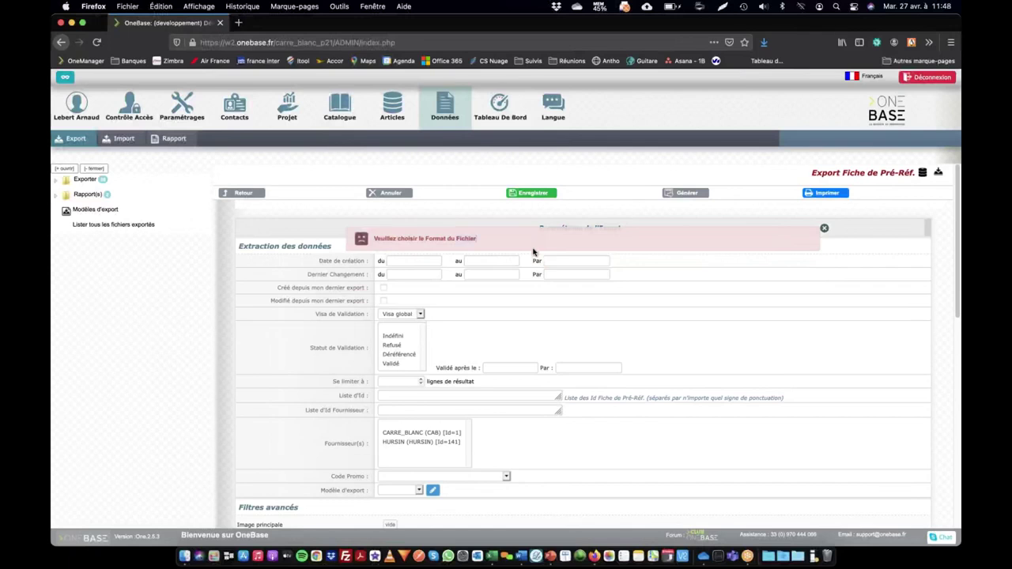
scroll(475, 333, down, 8)
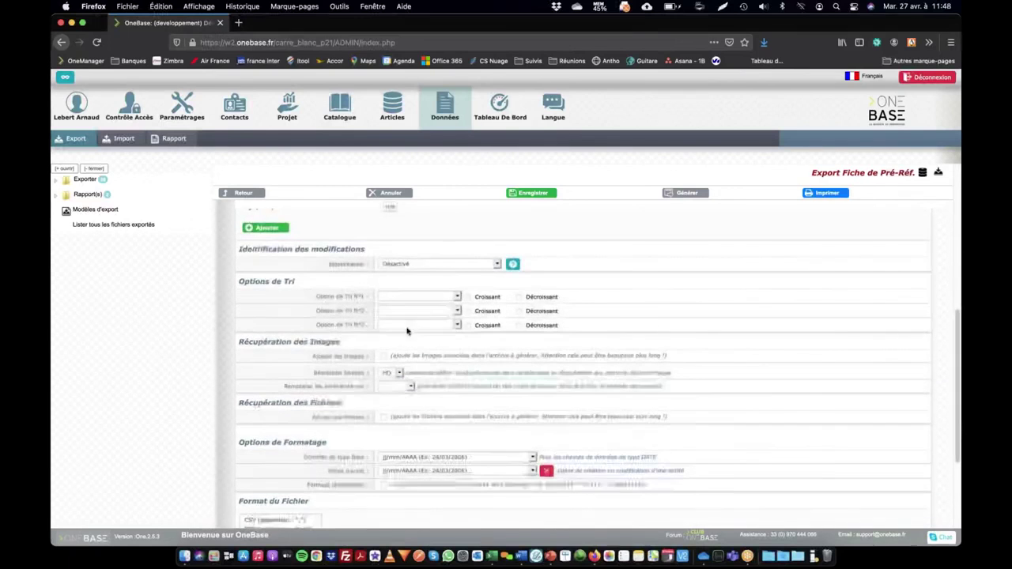
scroll(427, 355, down, 4)
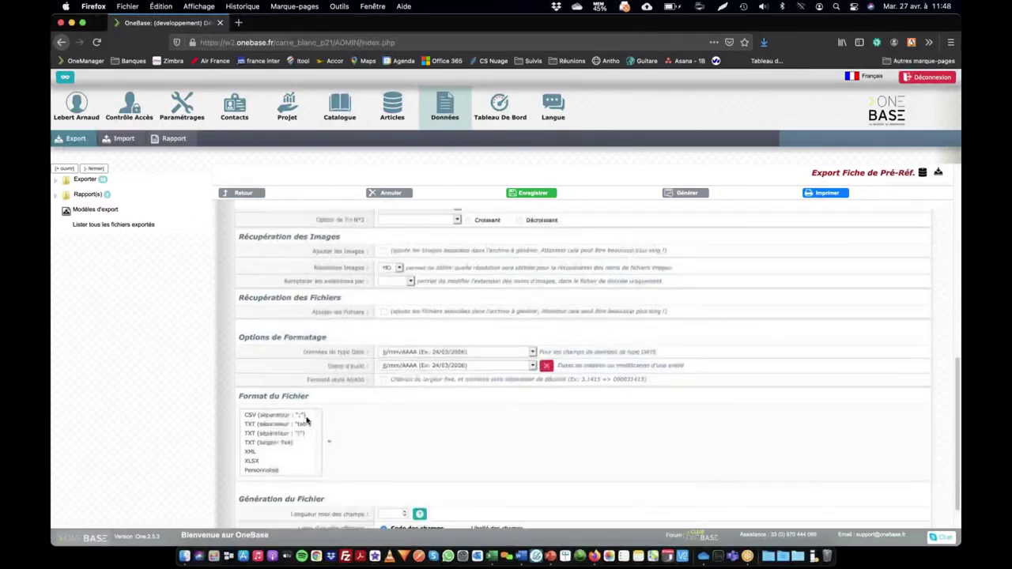
click(251, 423)
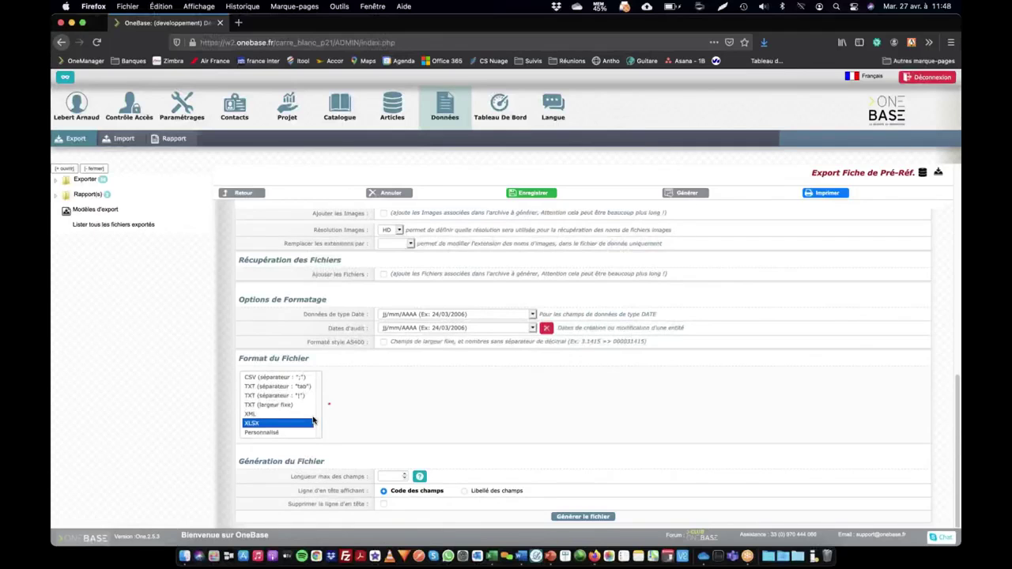
click(531, 193)
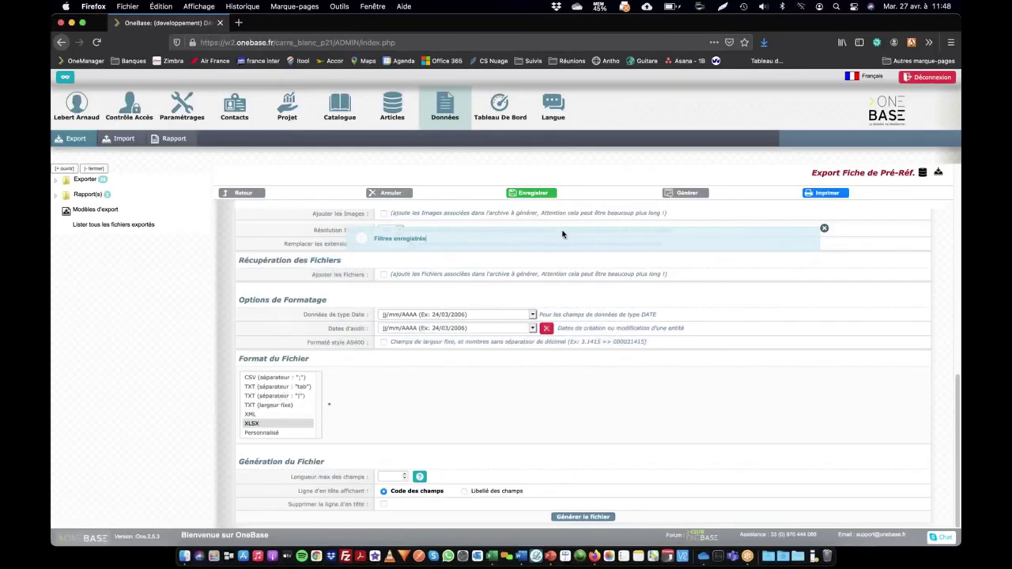
click(685, 193)
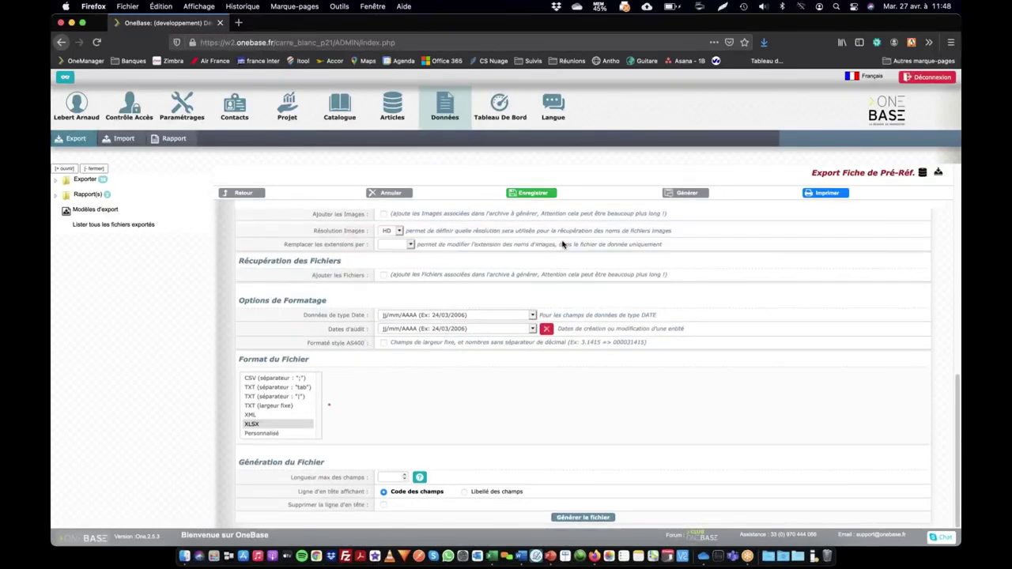
Step: Save the export settings with Code Pays as the export model, and generate the file, refreshing its status
scroll(567, 241, up, 5)
scroll(490, 289, up, 4)
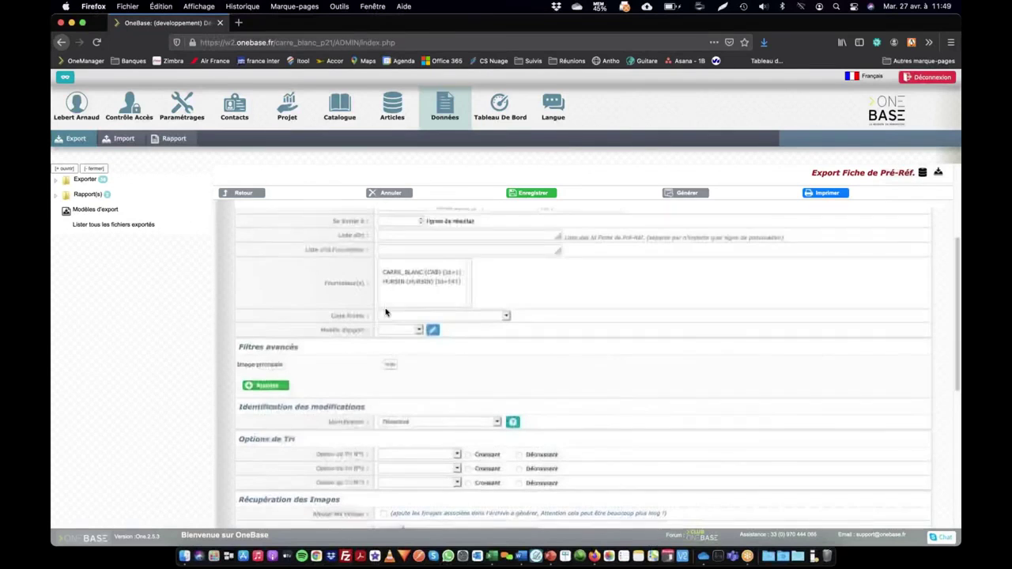
click(387, 331)
click(389, 341)
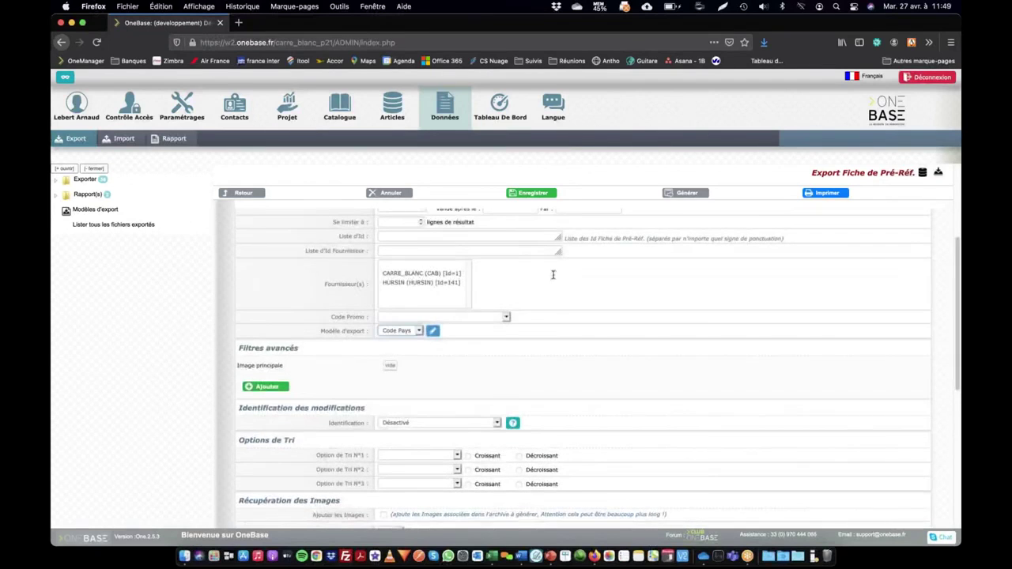
click(541, 194)
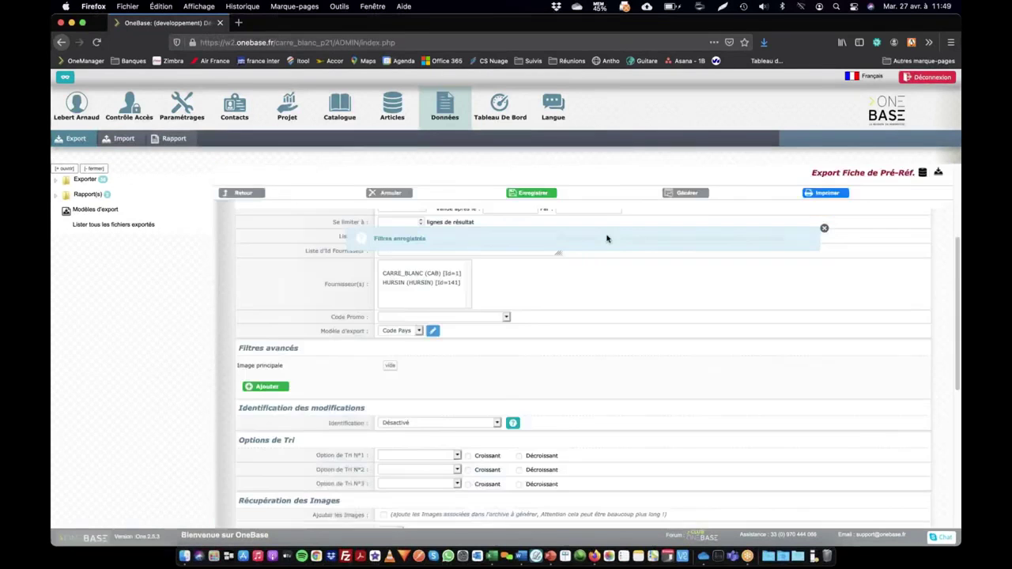
click(685, 194)
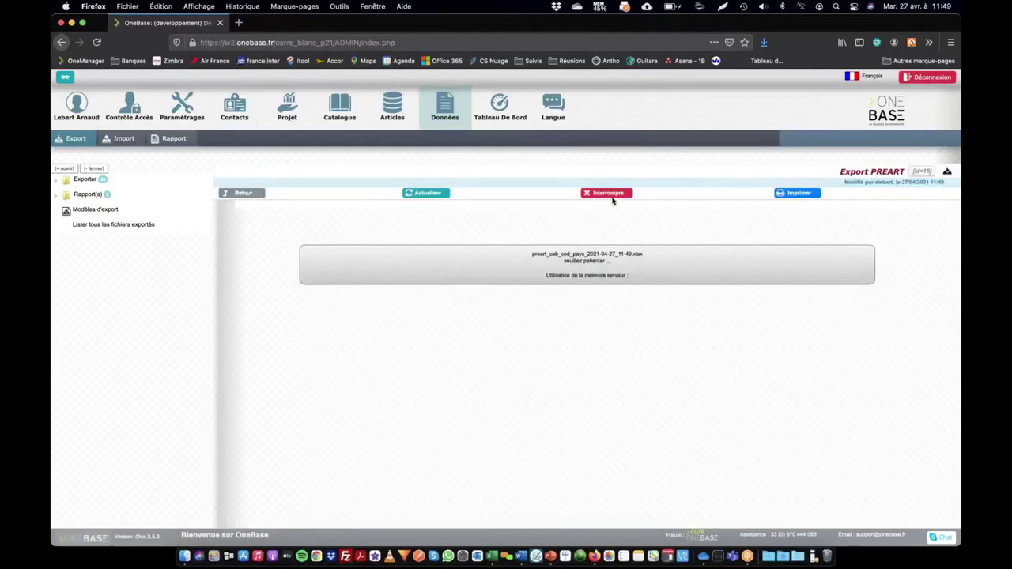
click(427, 193)
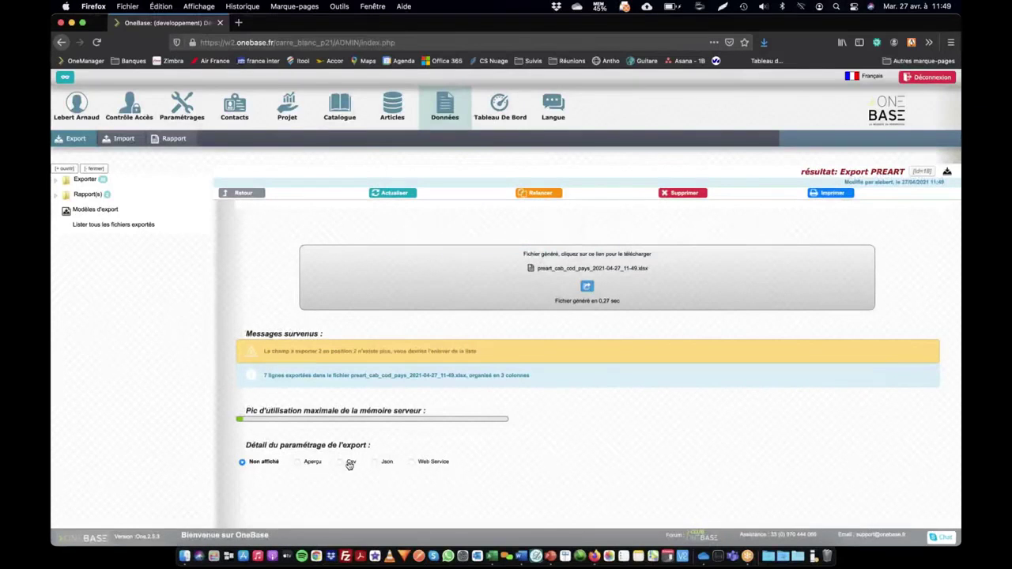
Step: Display the generated export's settings as Json, and switch the detail view to Web Service
click(381, 463)
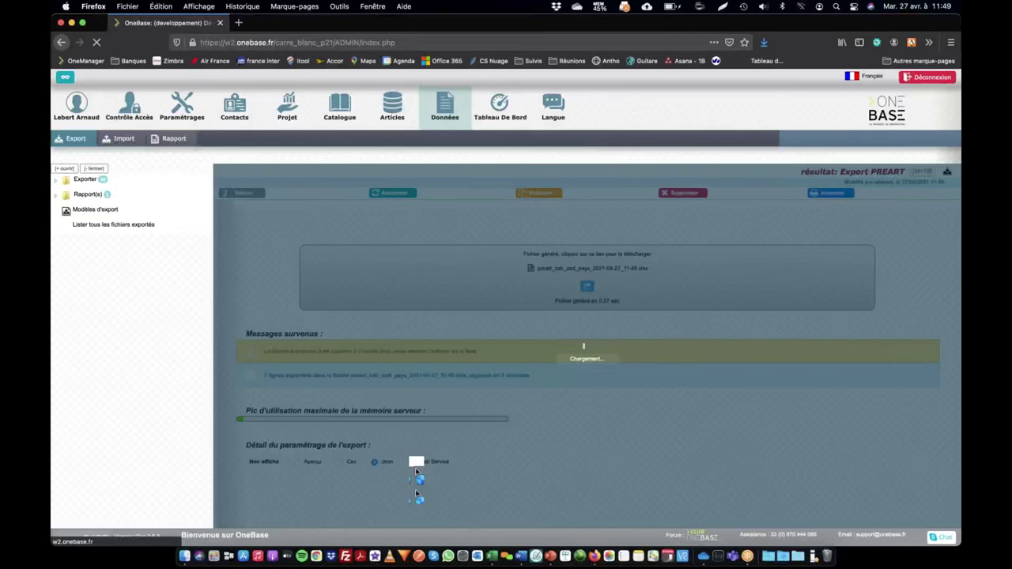
scroll(411, 458, down, 2)
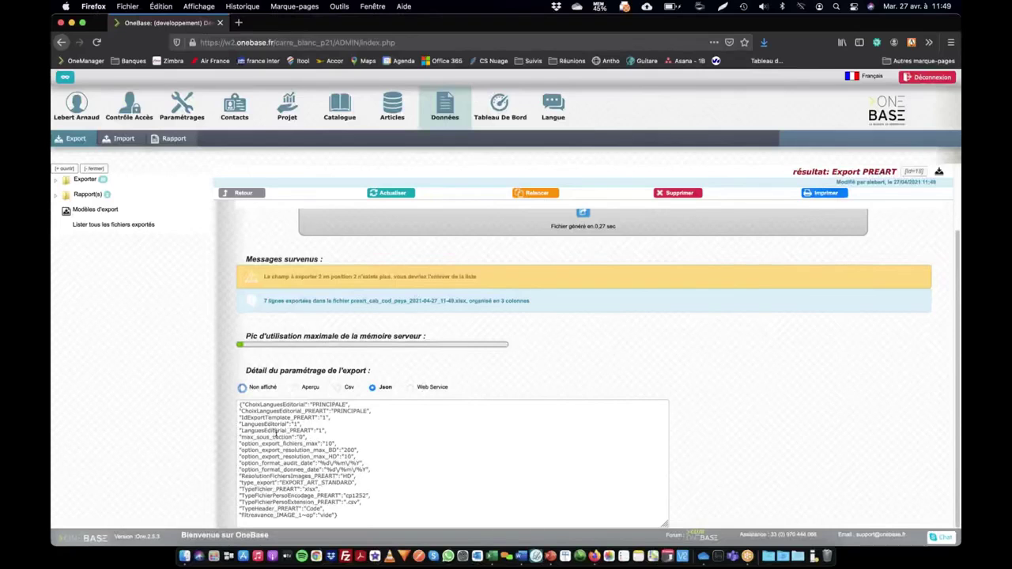
click(412, 388)
scroll(554, 458, down, 1)
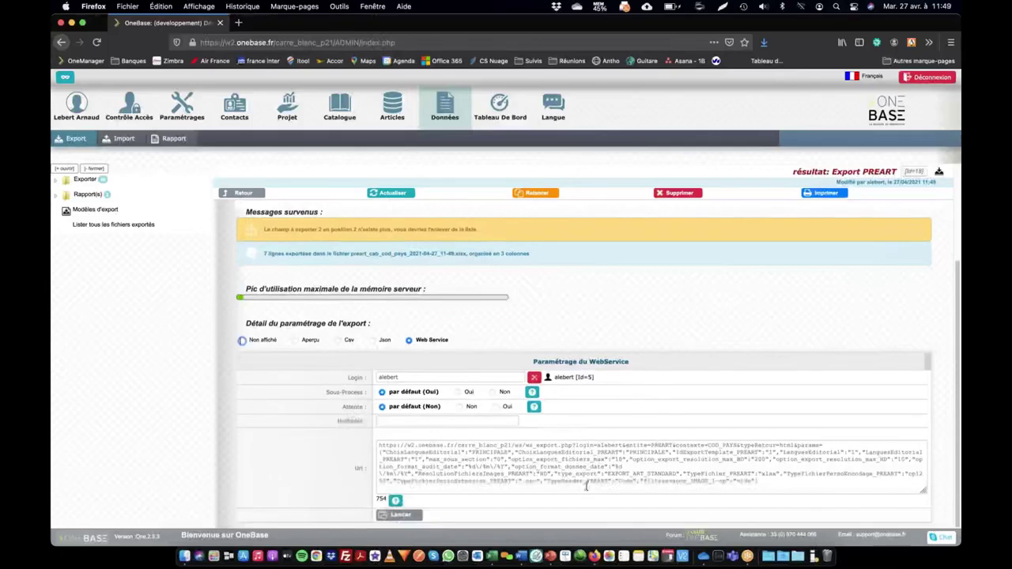
Step: Examine the web service URL's parameters, highlighting the filter parameter for the empty main image at the end of the URL
drag(436, 453, 537, 480)
click(552, 467)
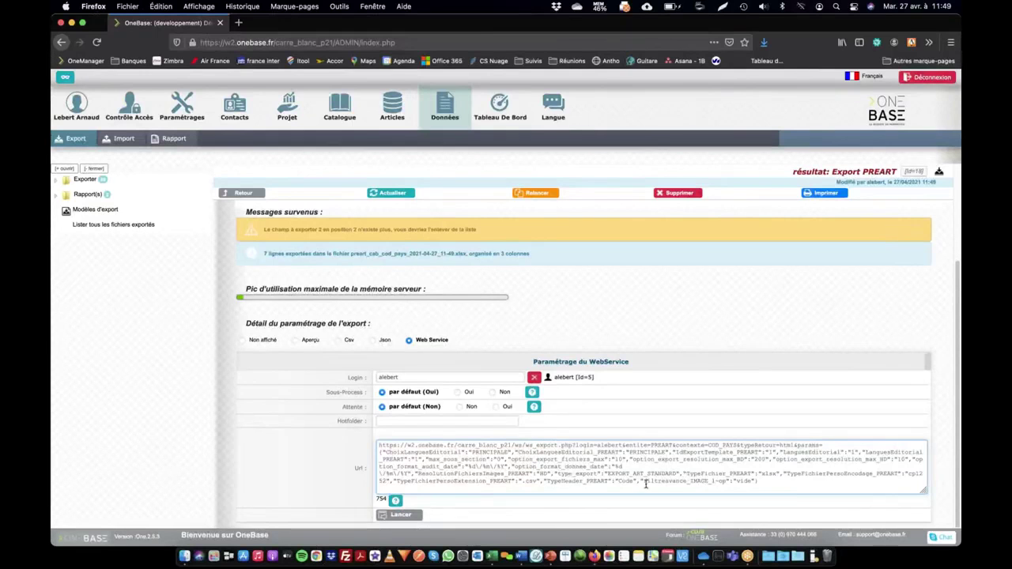
drag(690, 482, 722, 484)
click(744, 483)
drag(642, 483, 754, 488)
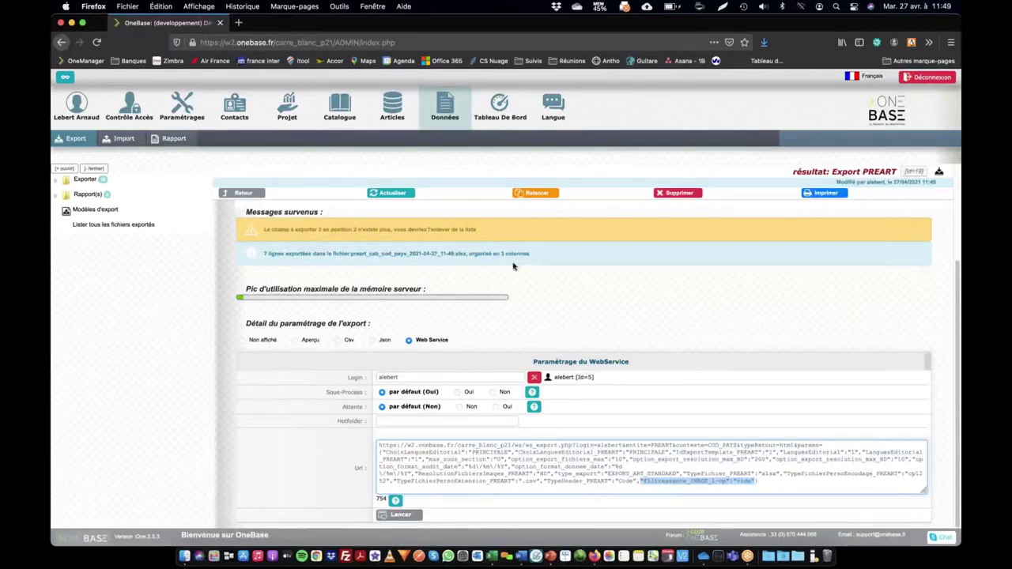
Step: Relaunch the Pré-Réf. export setup and enable the restriction to records modified since the last export
click(535, 194)
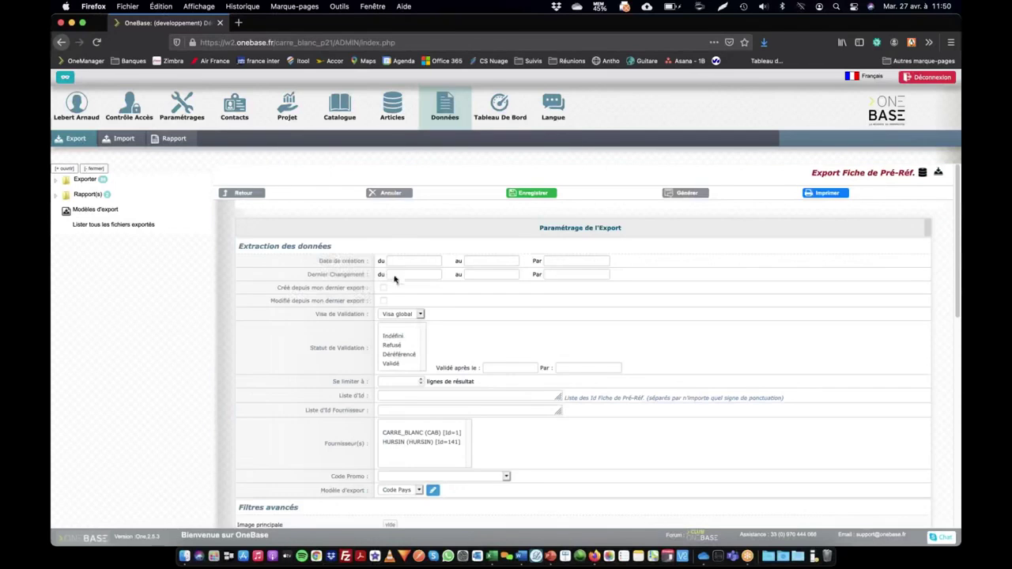
click(384, 301)
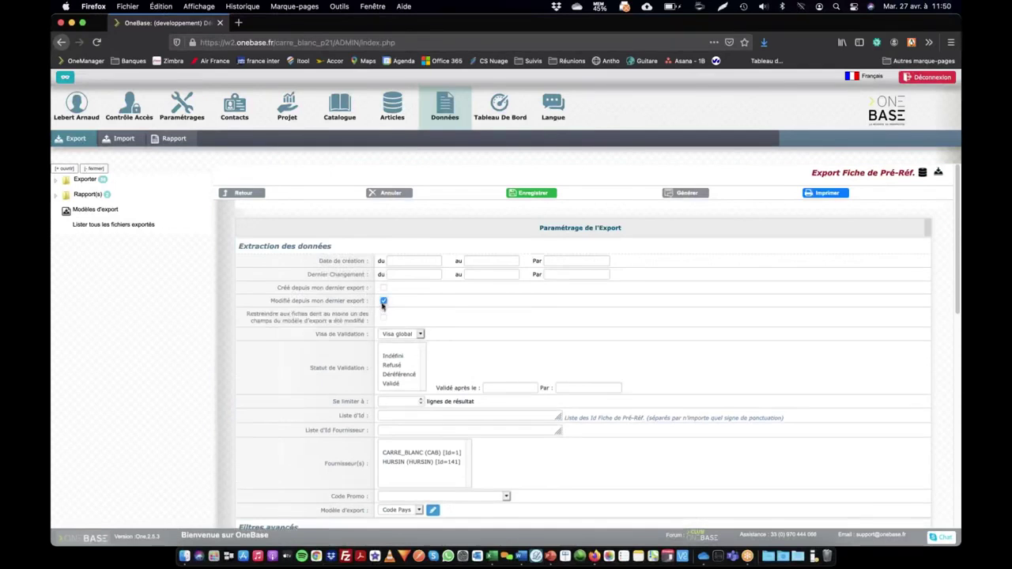
scroll(368, 372, down, 5)
scroll(350, 382, up, 5)
scroll(368, 273, up, 2)
drag(312, 301, 340, 303)
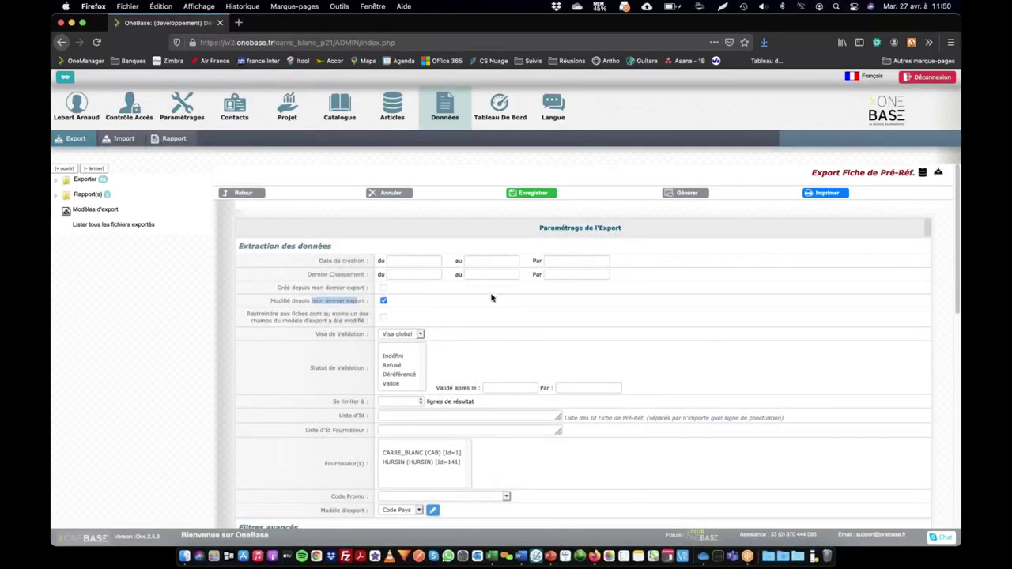
Step: Open the advanced filters for Fiche de Pré-Réf. and look through the available filter fields
scroll(293, 372, down, 5)
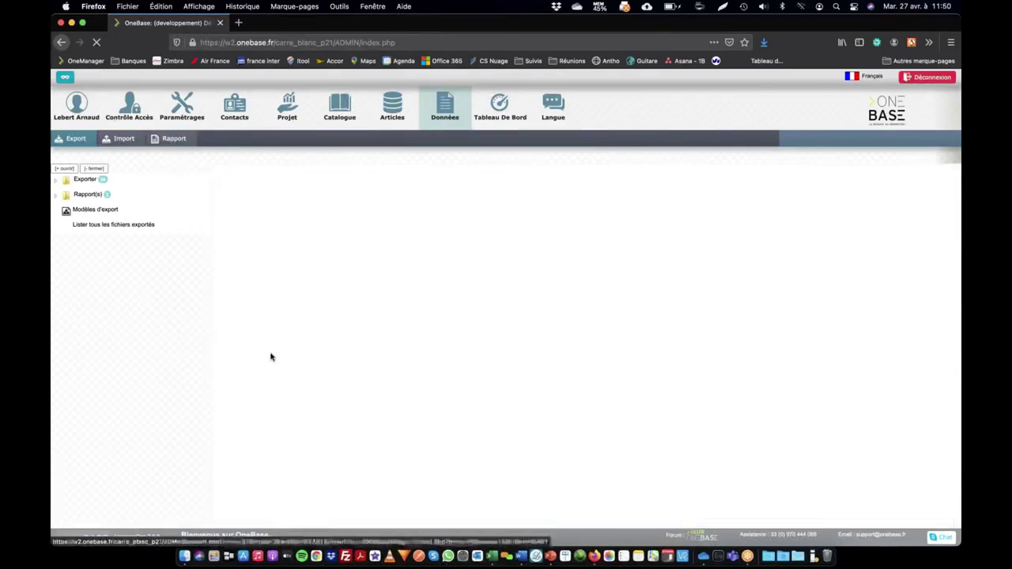
scroll(352, 270, down, 5)
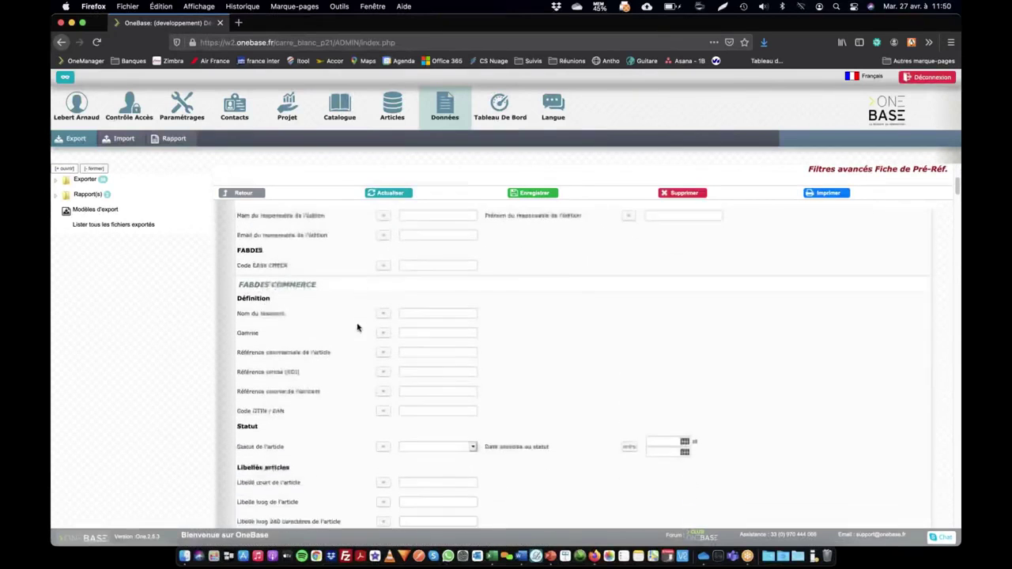
scroll(357, 326, up, 4)
scroll(356, 327, up, 1)
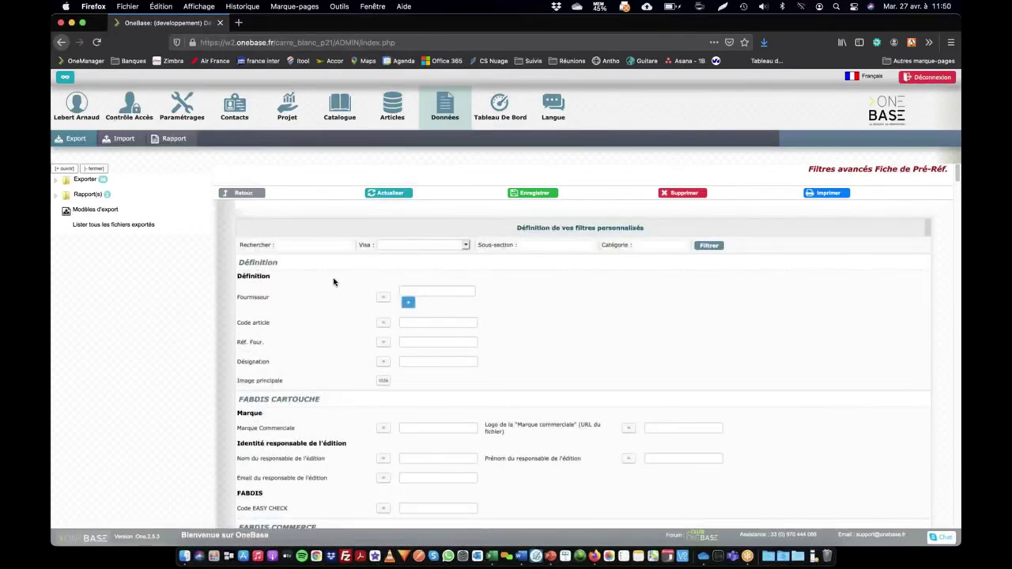
scroll(293, 320, down, 5)
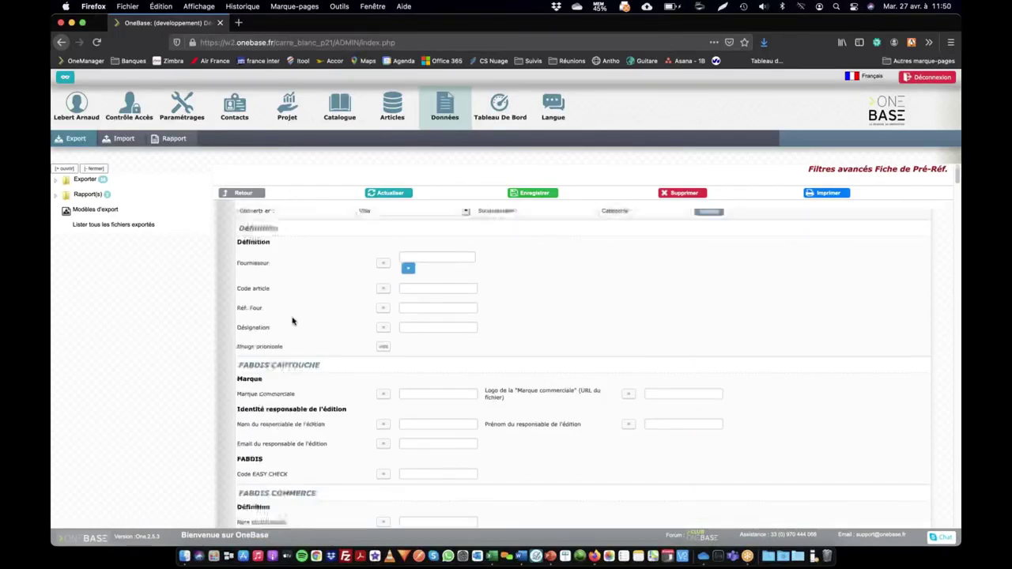
scroll(305, 356, up, 5)
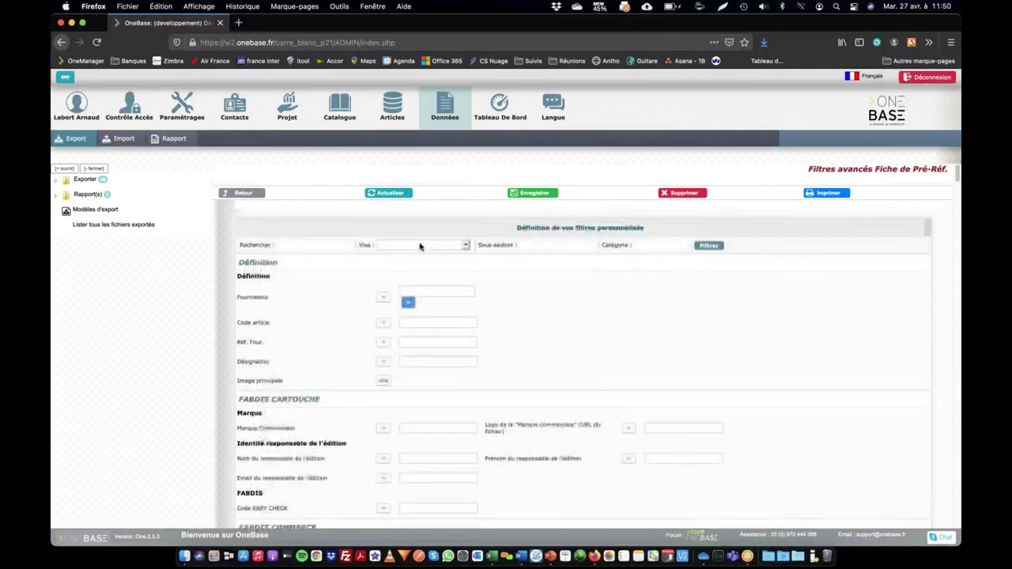
Step: Examine the Visa, Sous-section and Catégorie criteria available for narrowing down the filter fields
click(421, 247)
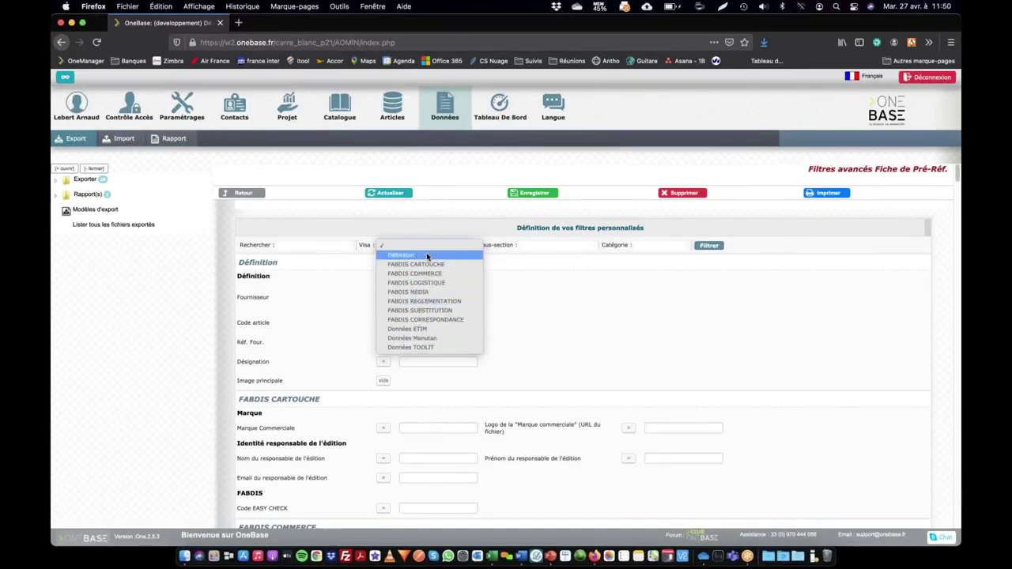
click(519, 313)
click(541, 245)
click(653, 246)
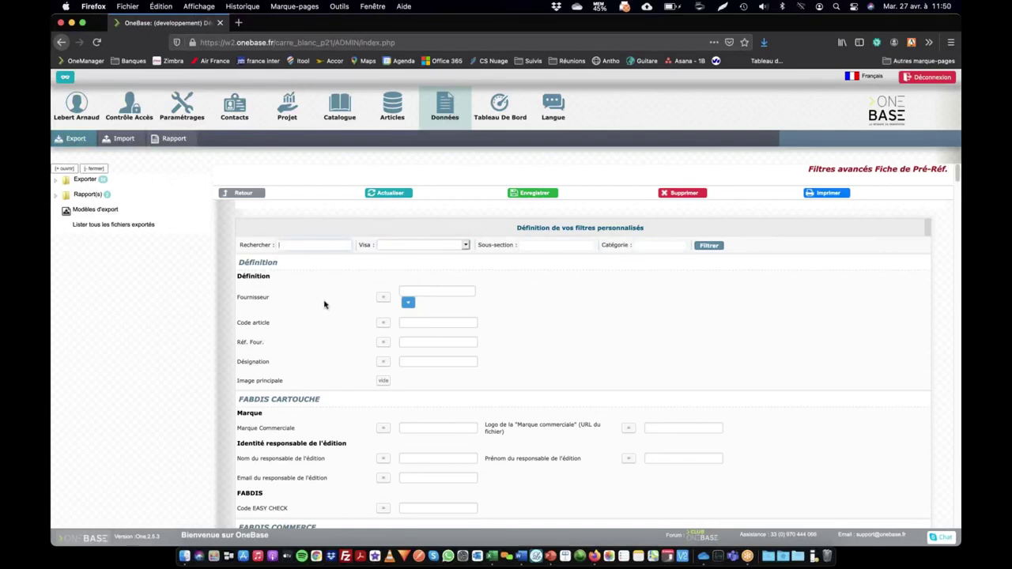
Step: Browse the long list of filter fields and narrow it by searching for "image"
scroll(326, 320, down, 15)
scroll(329, 326, down, 20)
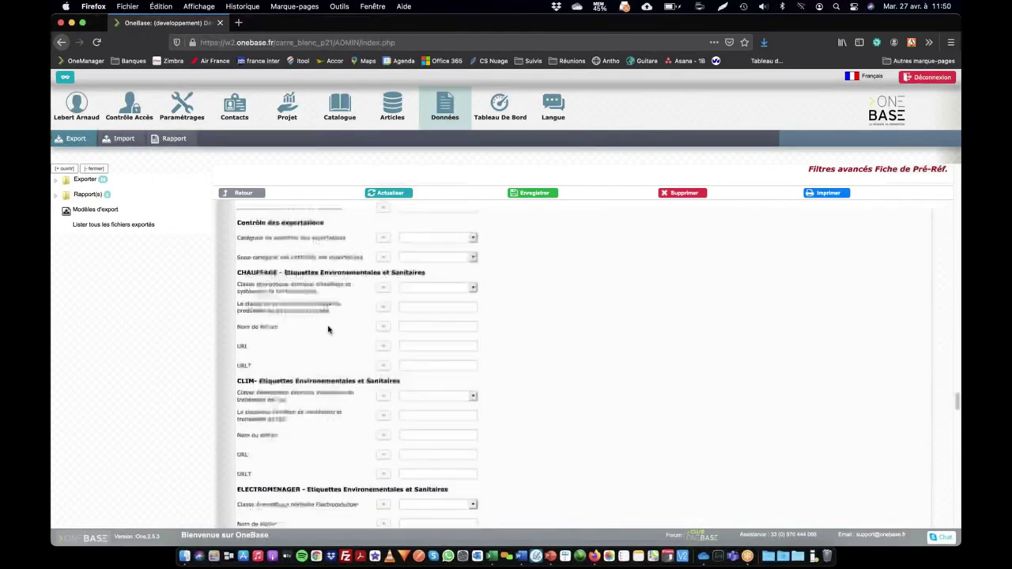
scroll(321, 346, up, 20)
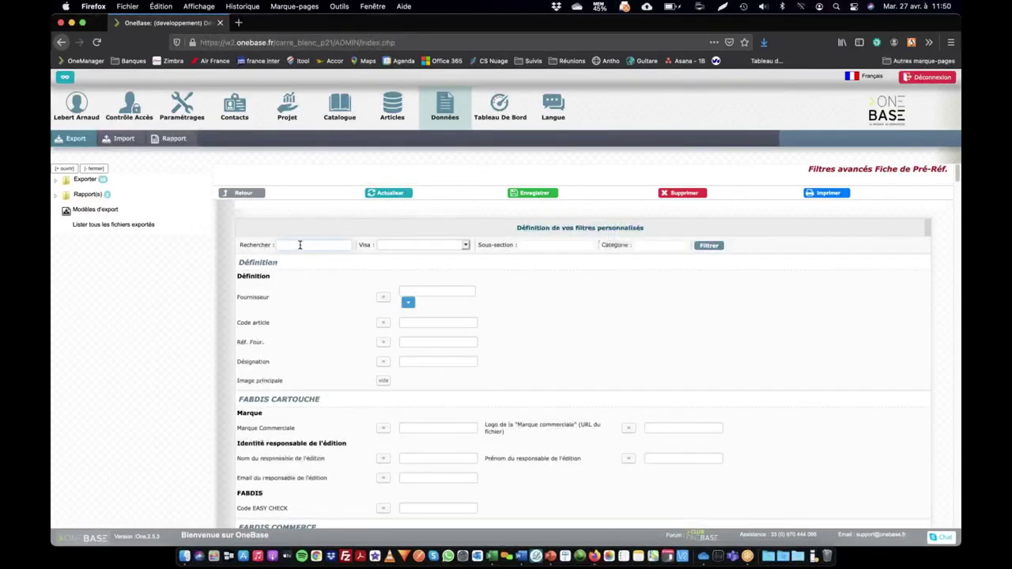
key(Return)
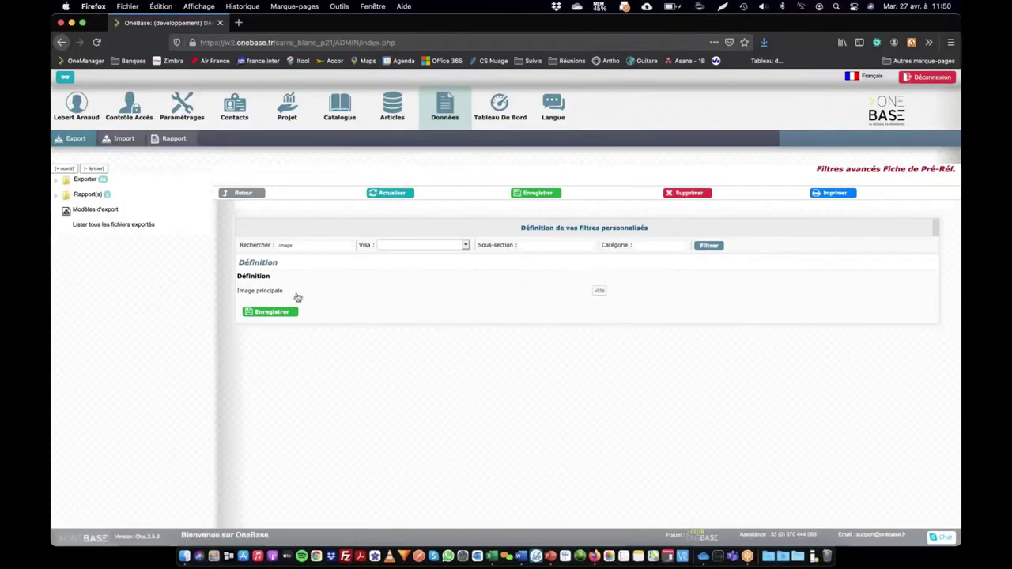
double_click(302, 246)
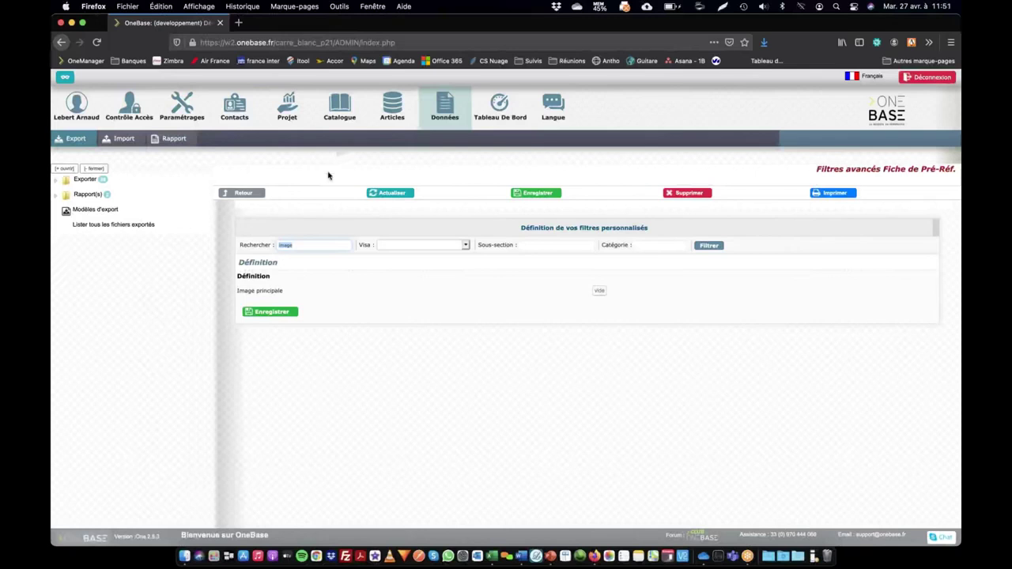
Step: Go back to the data export types, search for "prod", and open the extraction settings for the Produit export
click(82, 141)
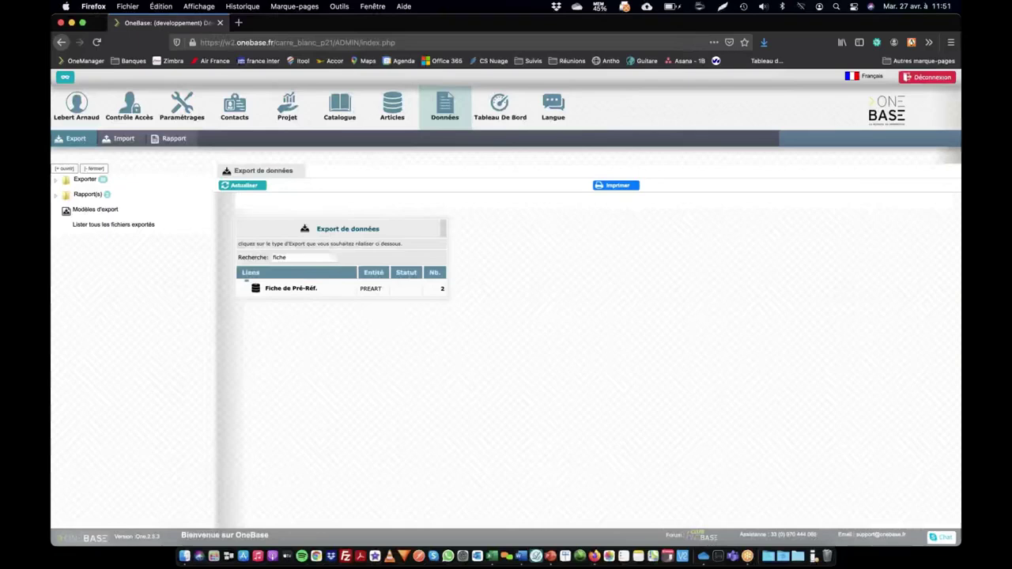
drag(317, 257, 234, 254)
text(prod)
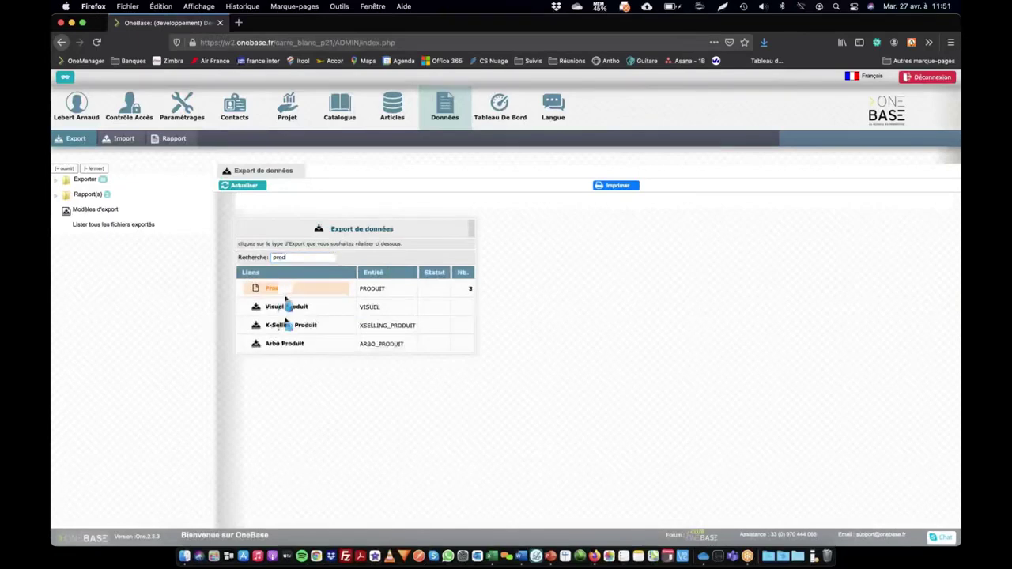
click(276, 292)
click(601, 186)
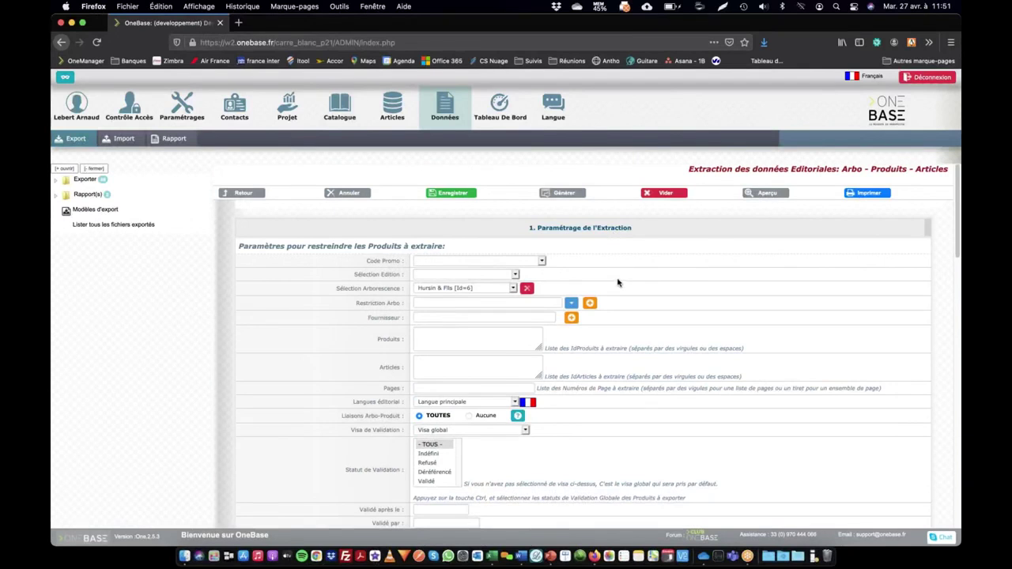
Step: Open the advanced product filters to view their available fields, and return to the extraction settings
scroll(620, 283, down, 1)
scroll(620, 283, down, 10)
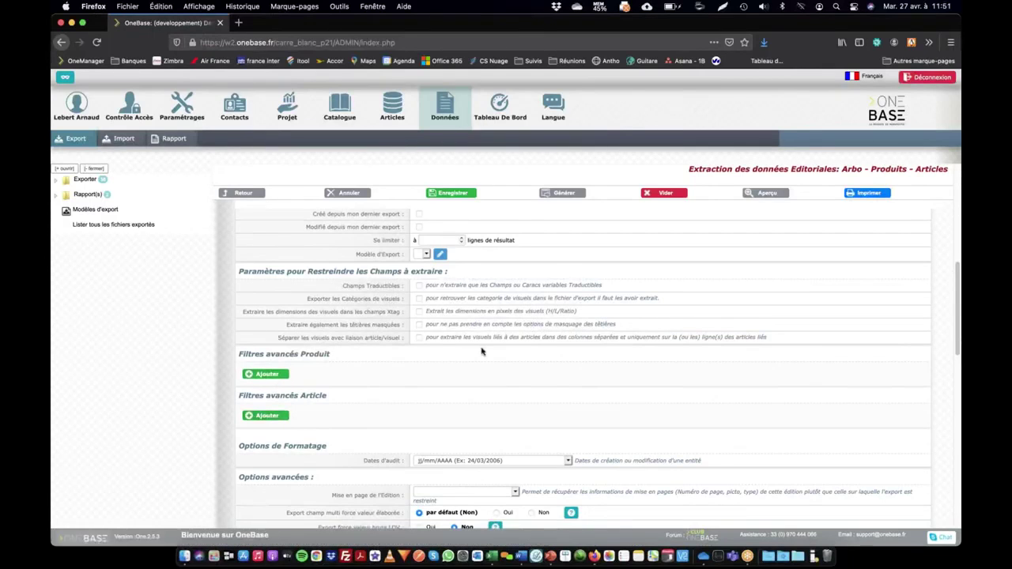
click(268, 380)
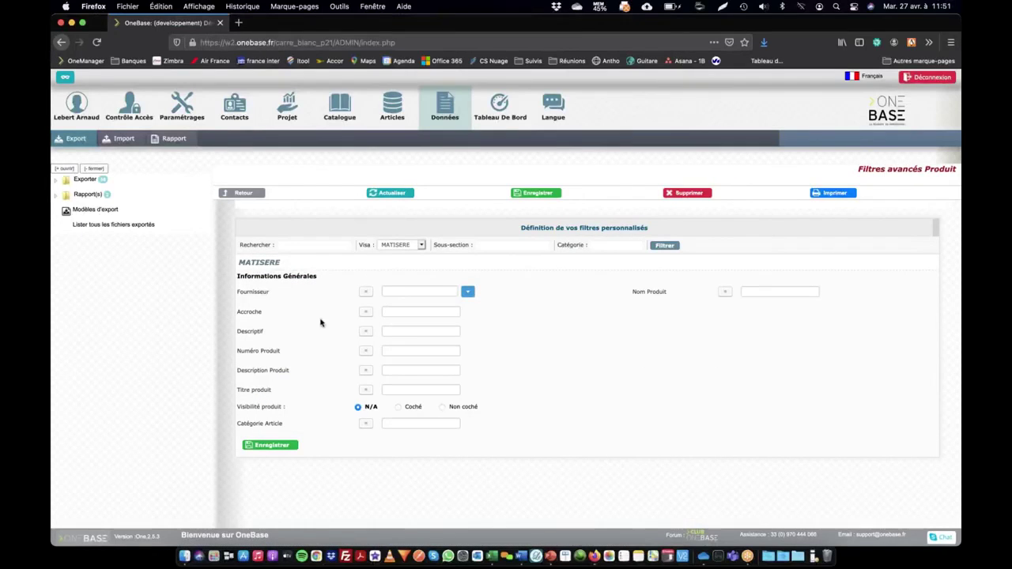
click(256, 194)
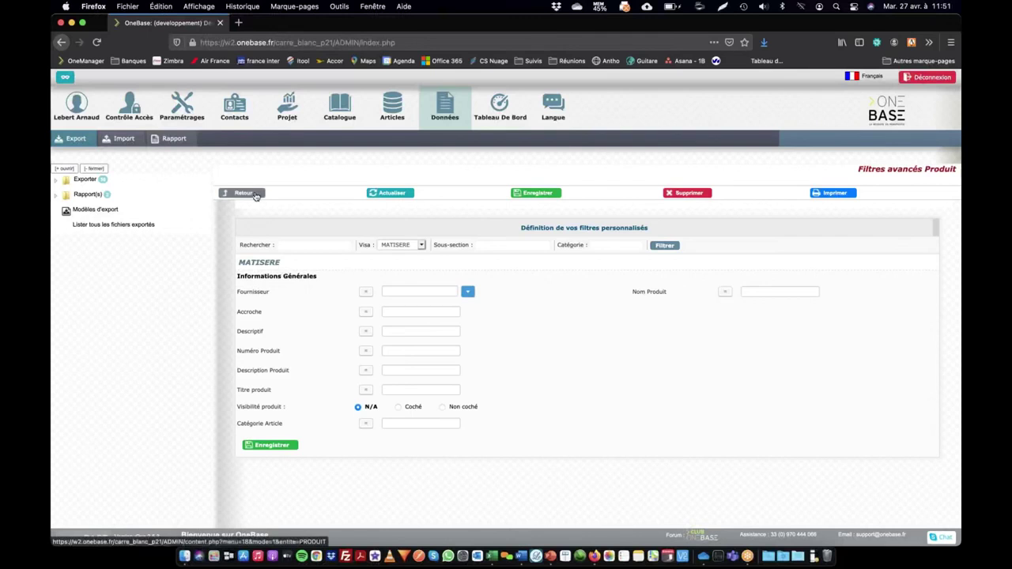
Step: Add an advanced article filter with Ø ext. set to > 50, save it, and return to the extraction settings
scroll(337, 385, down, 10)
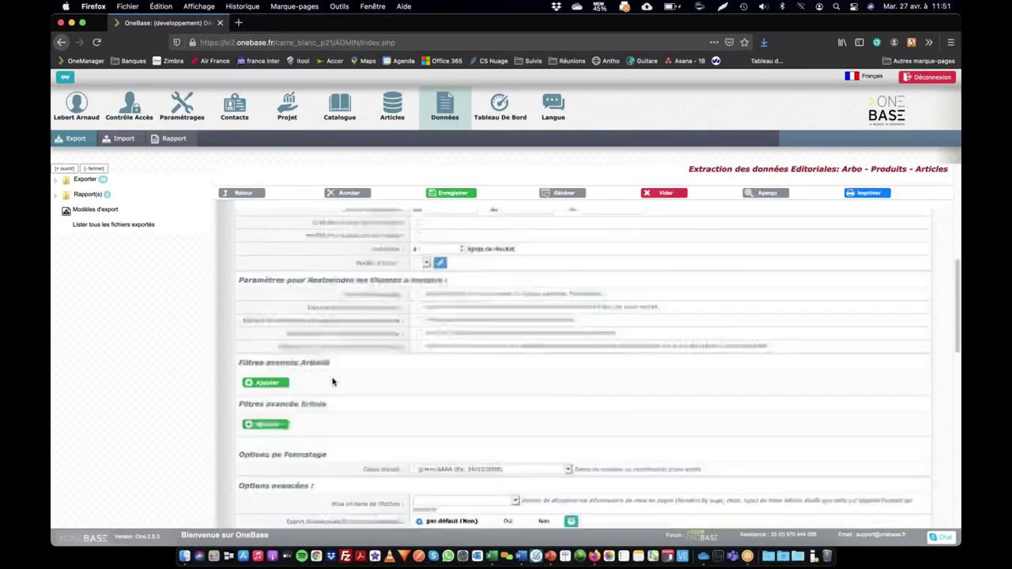
click(273, 304)
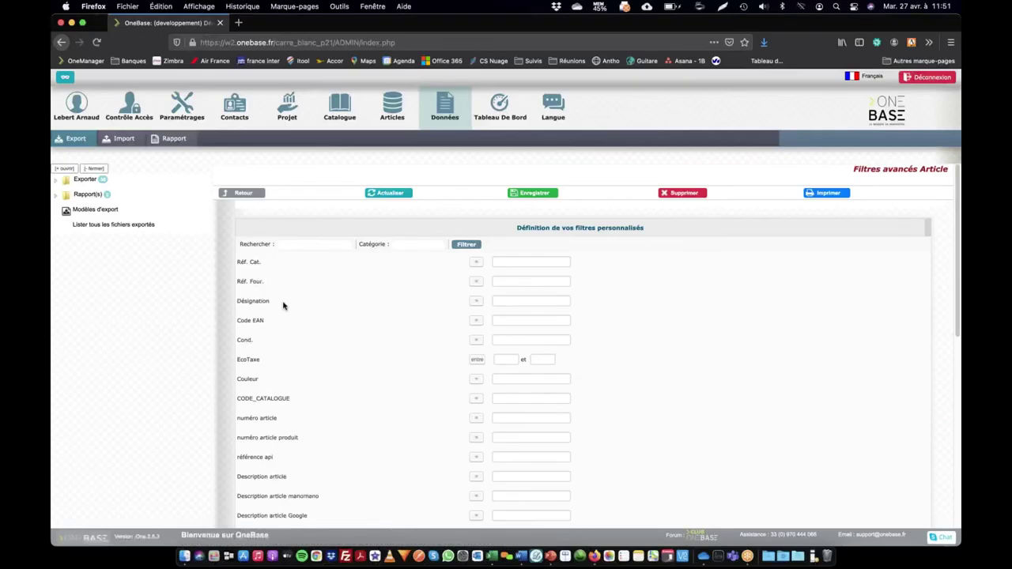
scroll(278, 316, down, 10)
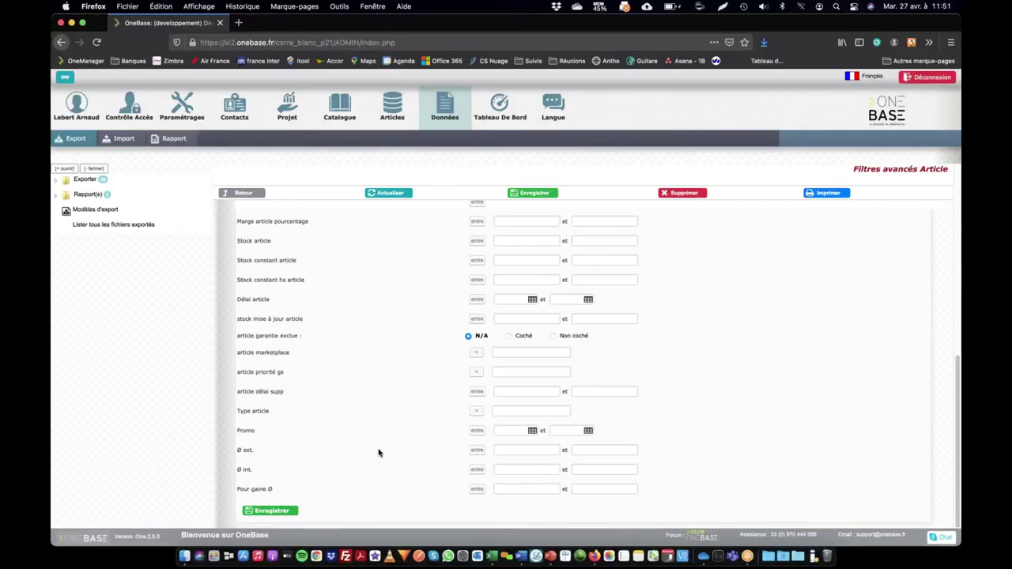
click(477, 450)
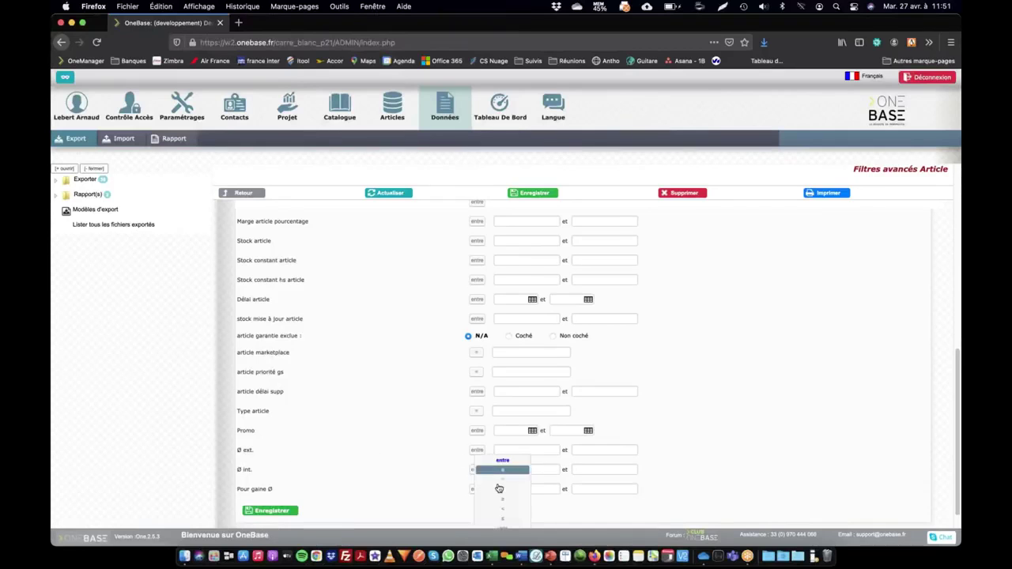
click(503, 490)
click(522, 450)
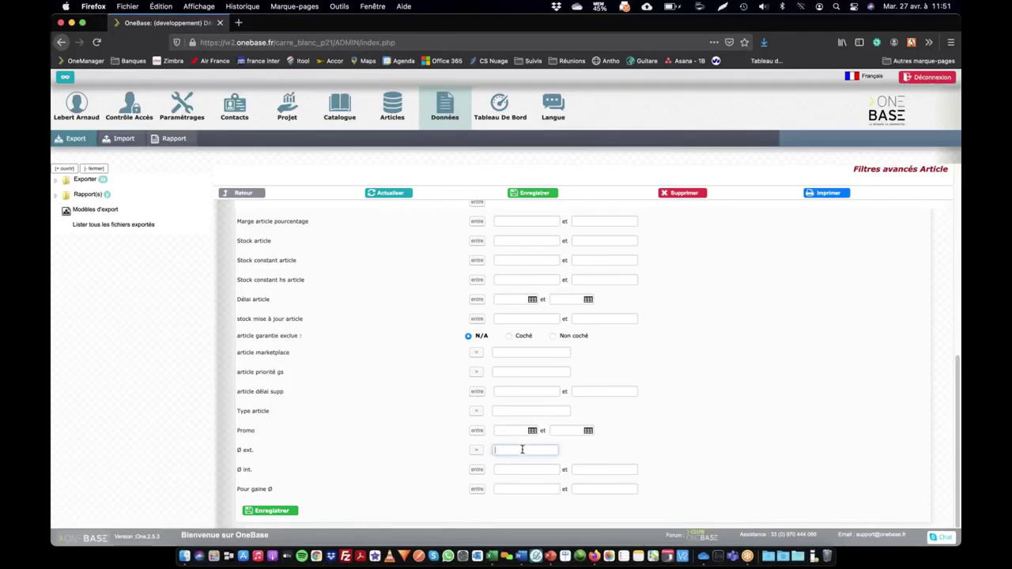
text(50)
click(271, 511)
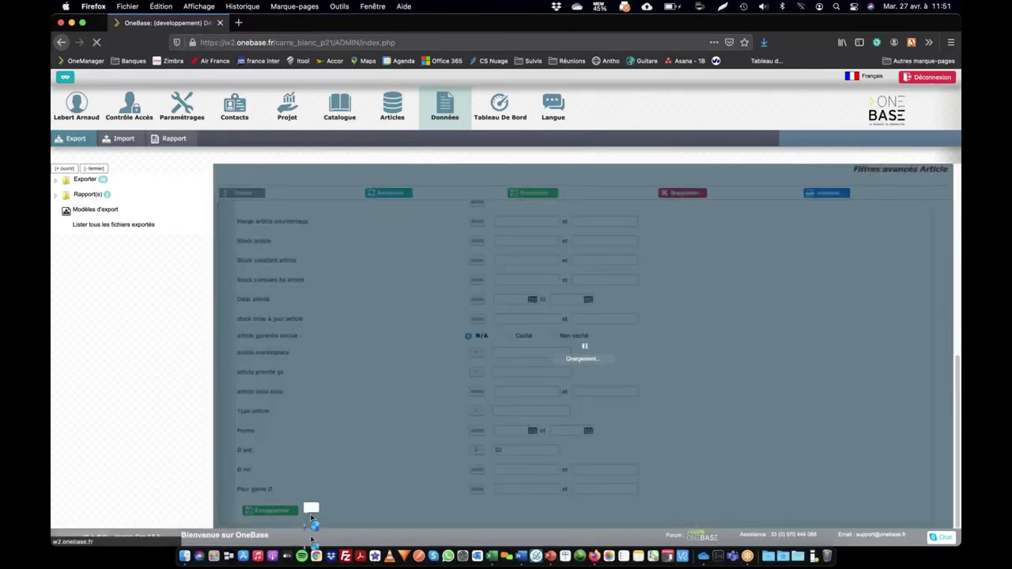
click(539, 193)
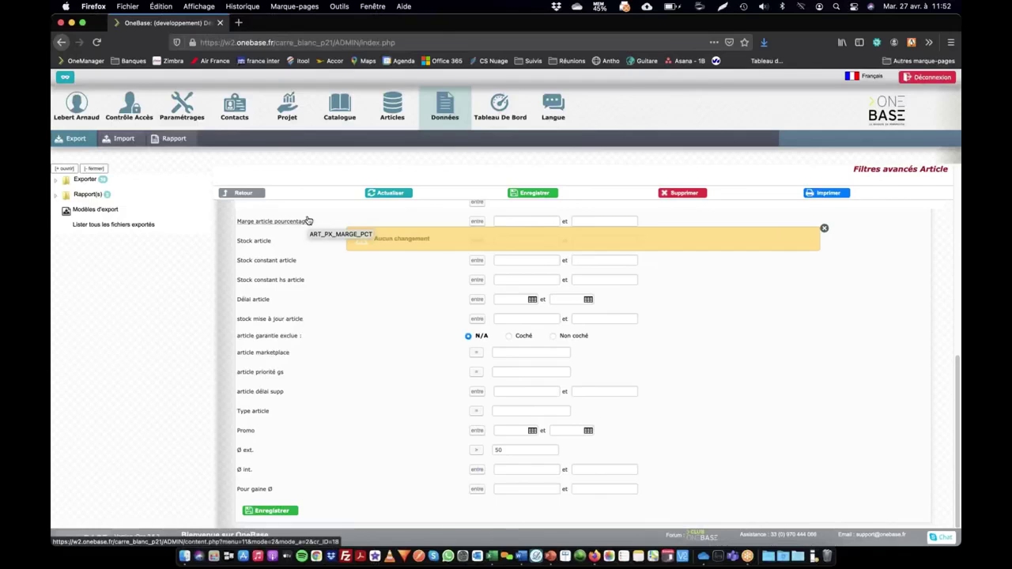
click(243, 193)
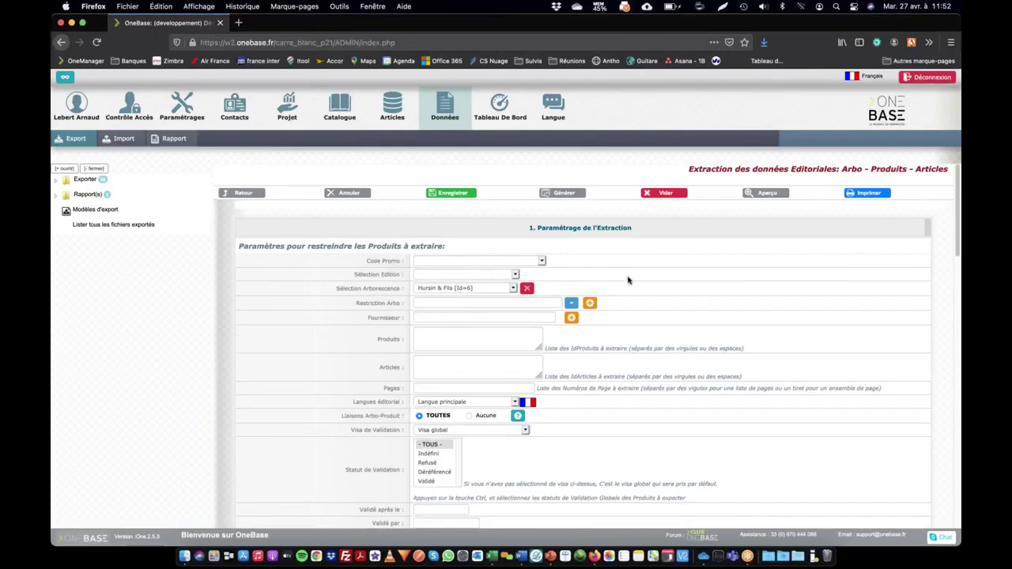
Step: Extract the product data and generate the export file with XLSX as the format
scroll(628, 280, down, 10)
scroll(420, 317, down, 10)
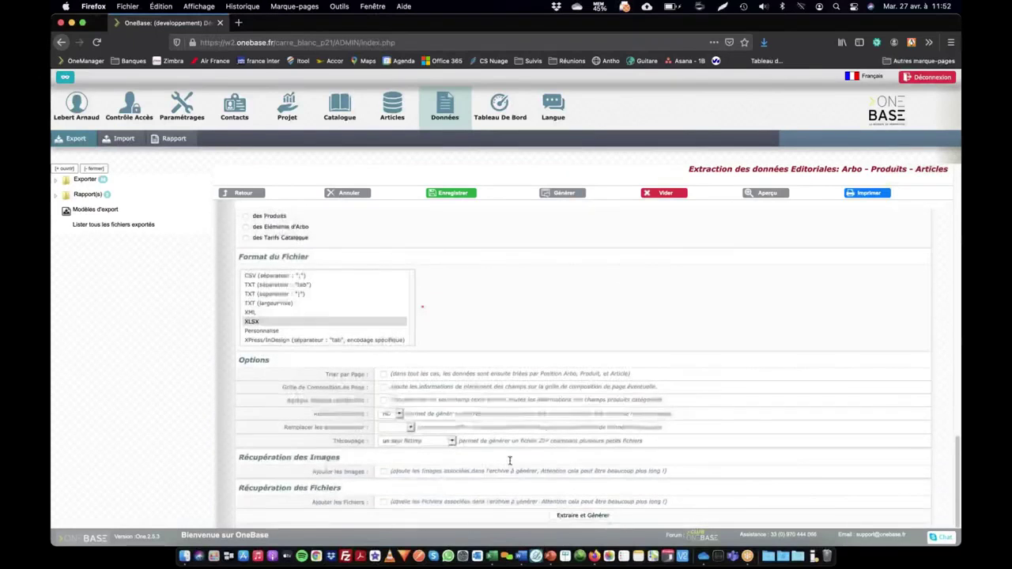
click(583, 515)
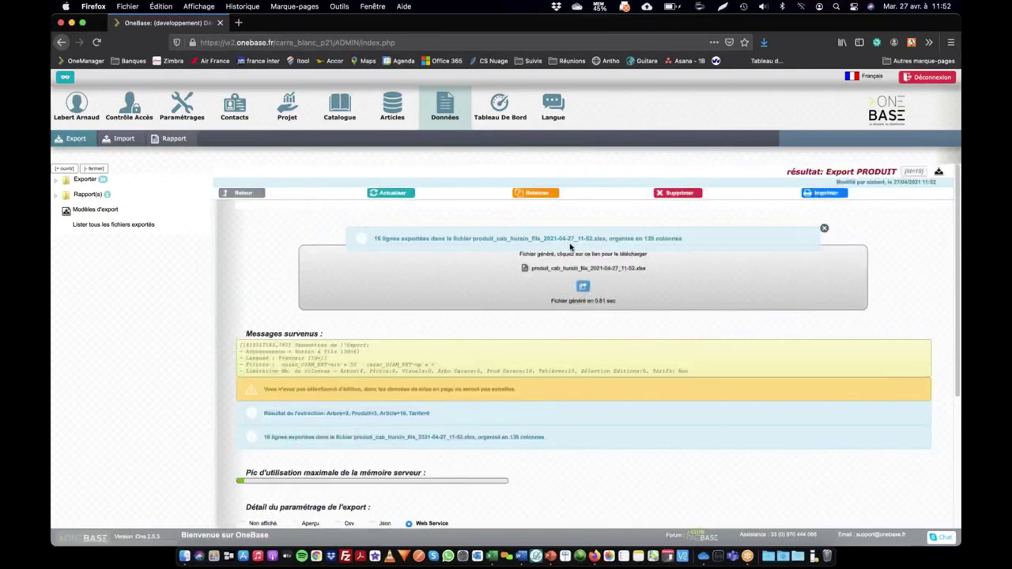
Step: Download the generated product export XLSX file and open it in Excel
drag(375, 237, 390, 237)
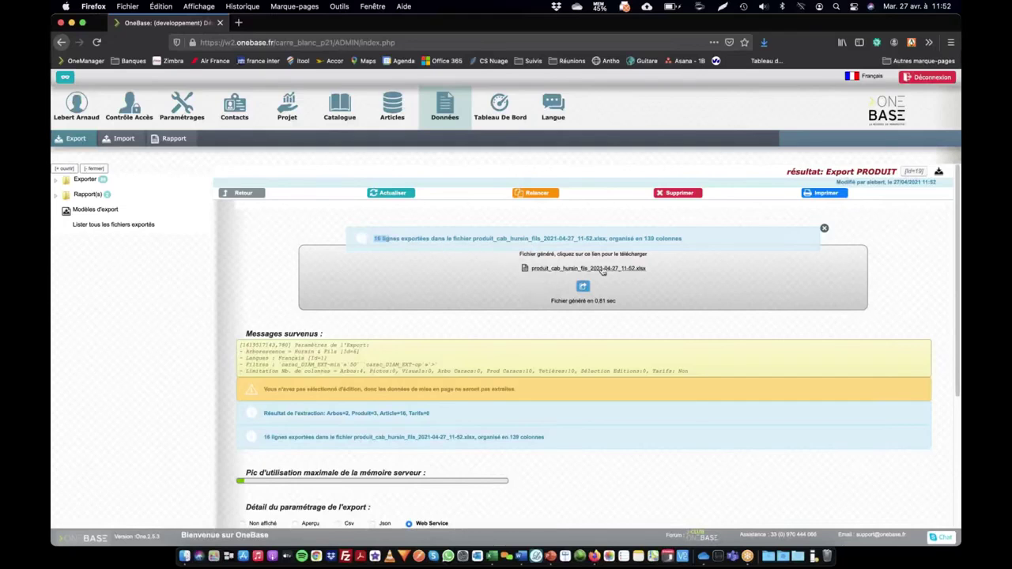
double_click(554, 237)
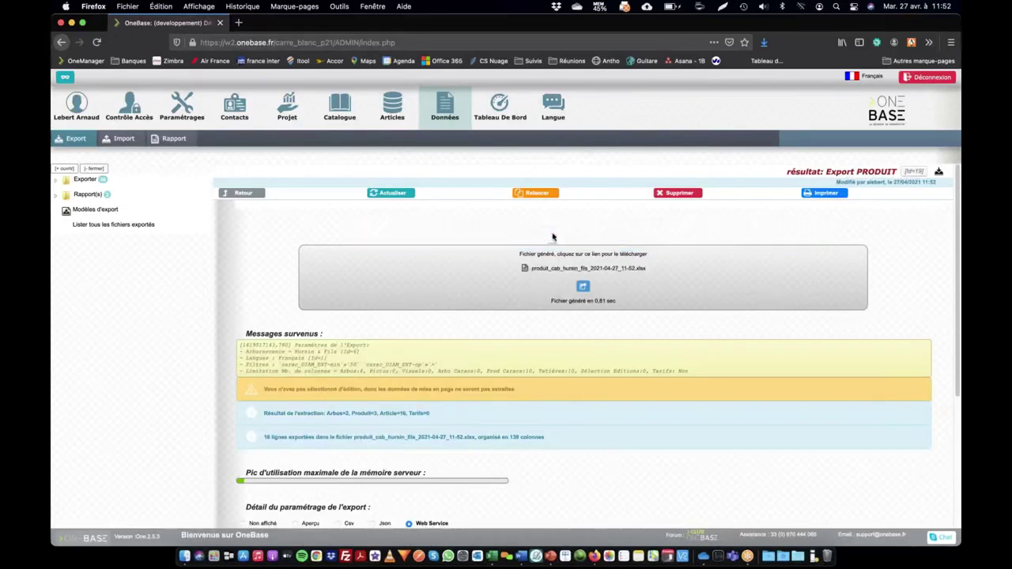
click(586, 270)
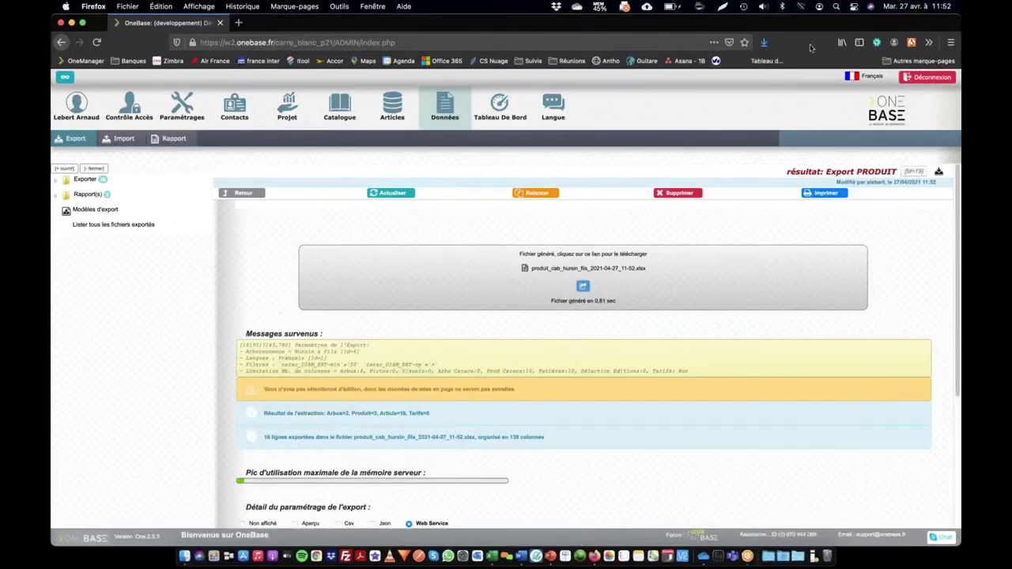
click(764, 42)
click(615, 65)
key(super+Tab)
key(super+Tab)
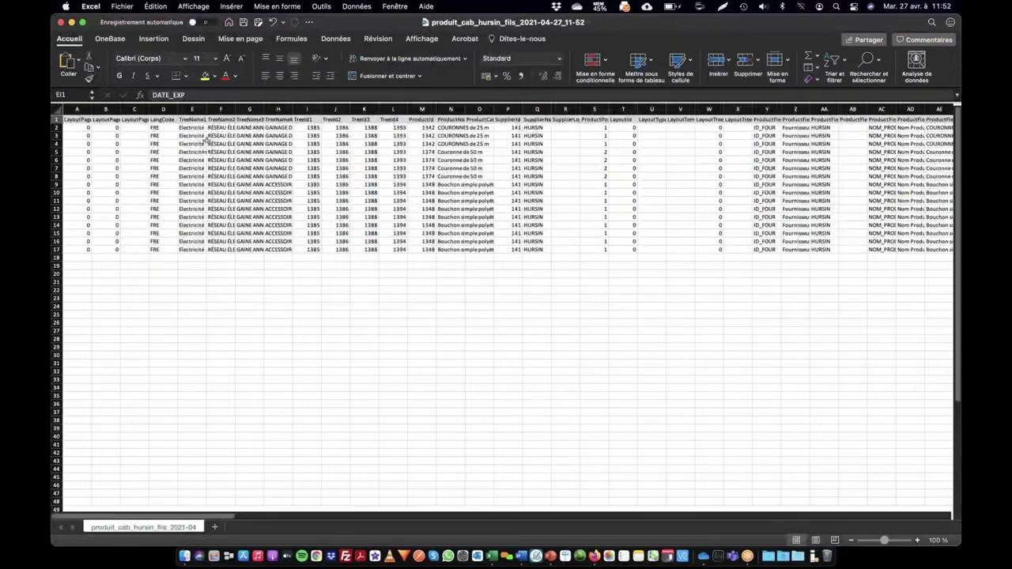
Step: Examine the Ø ext. characteristic names, units and values in the article columns of the exported product sheet
click(223, 135)
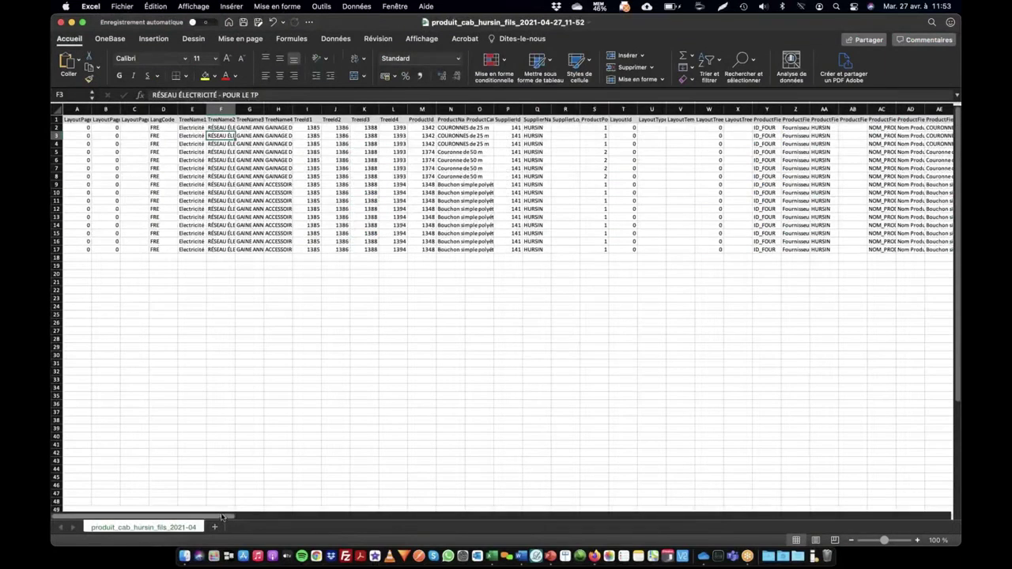
drag(234, 519, 676, 516)
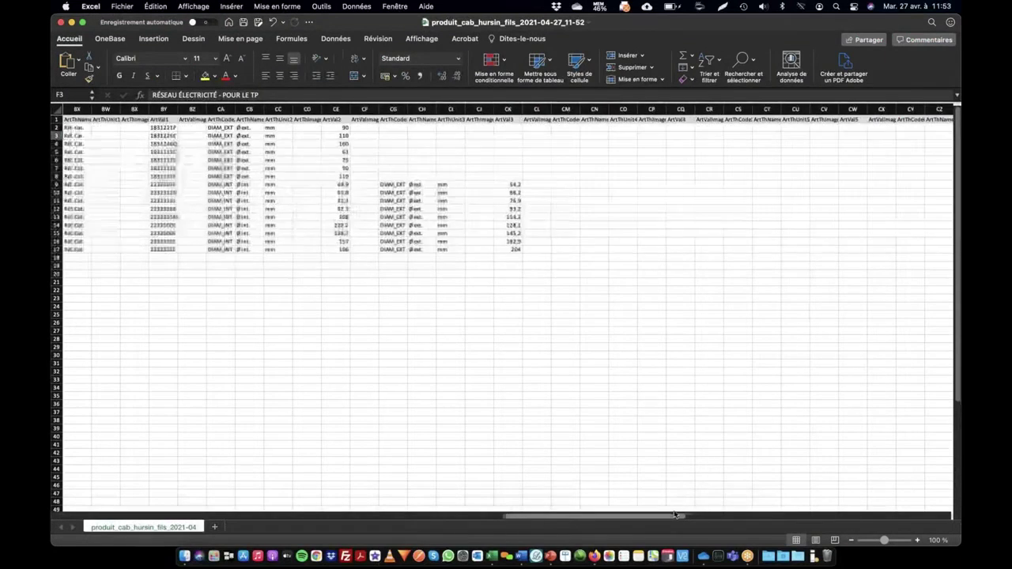
click(333, 144)
drag(335, 128, 309, 169)
drag(246, 129, 345, 174)
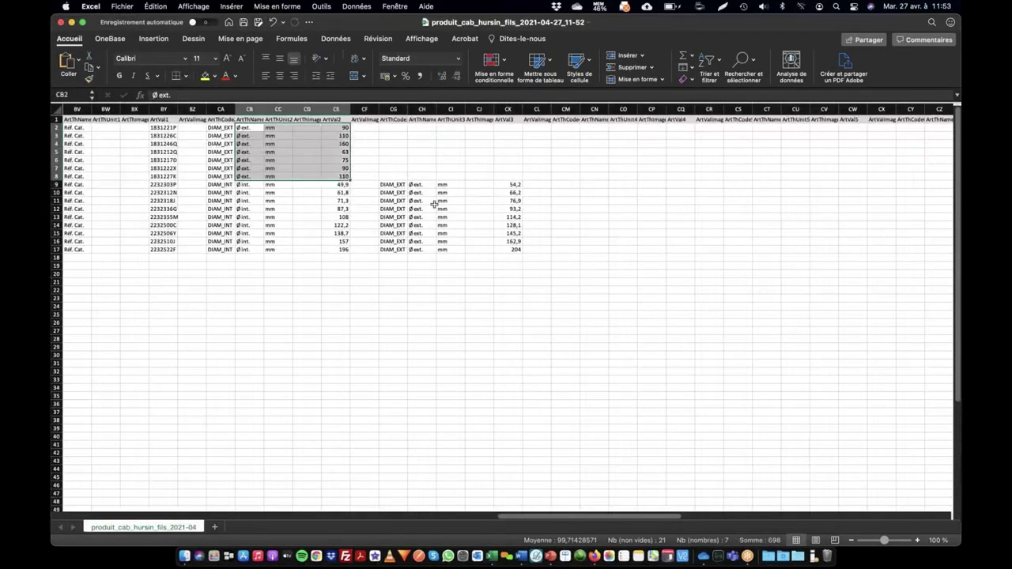
drag(423, 185, 518, 250)
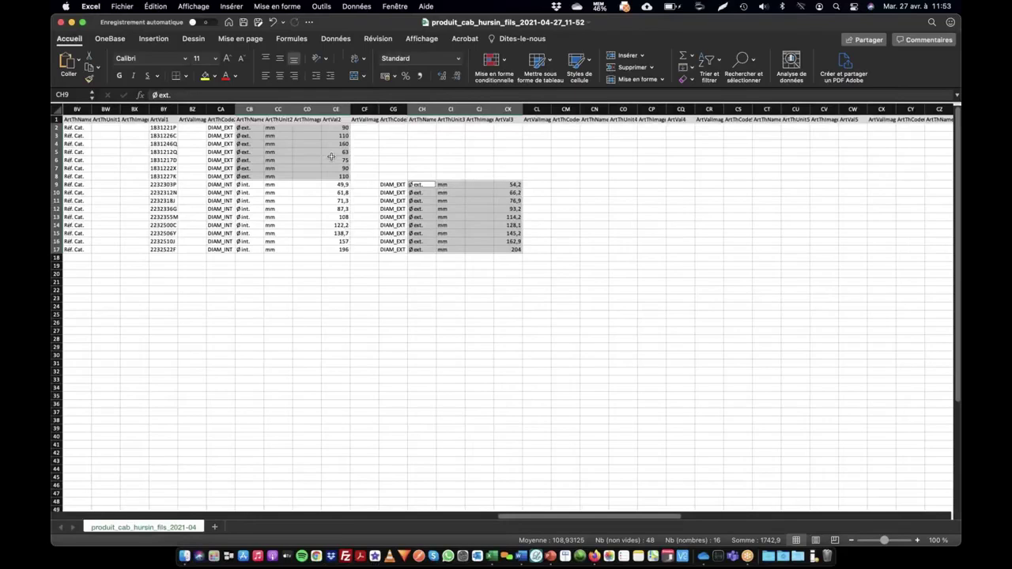
Step: Switch back to Firefox, review the relaunched product export's extraction settings, and return to the export result
key(super+Tab)
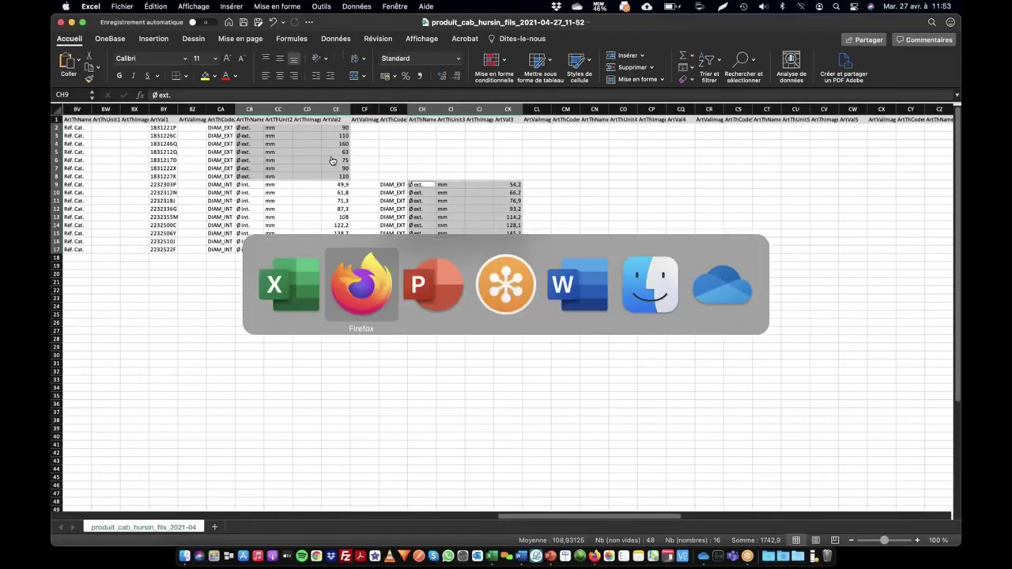
key(super+shift+Tab)
key(super+Tab)
click(546, 193)
scroll(443, 391, down, 15)
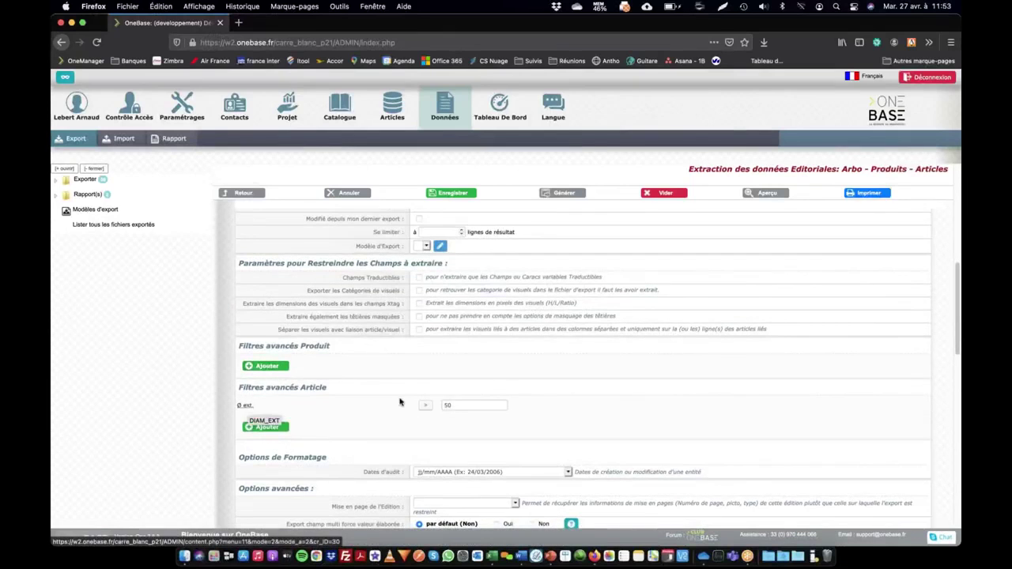
scroll(486, 388, down, 10)
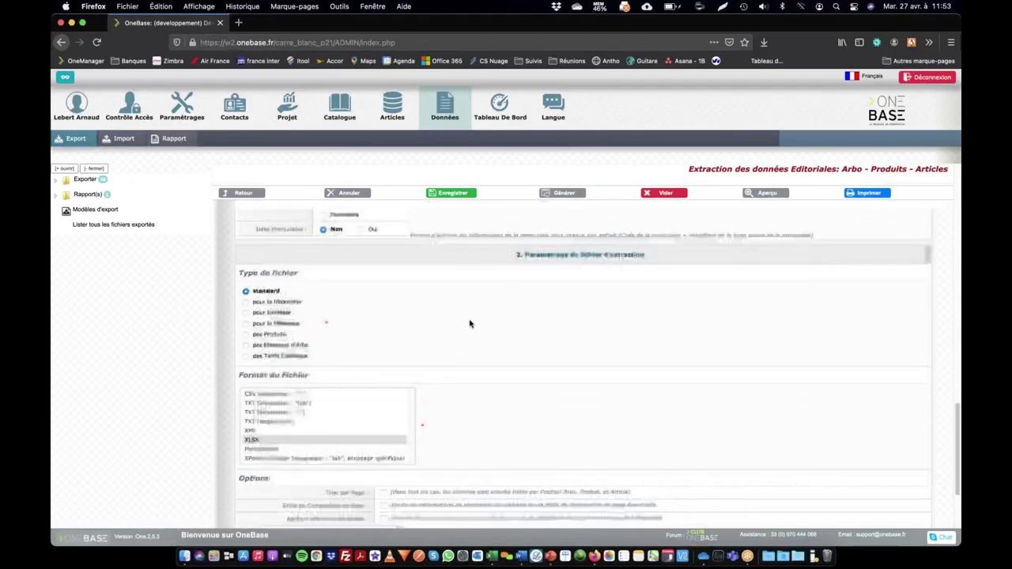
scroll(473, 321, up, 12)
click(247, 195)
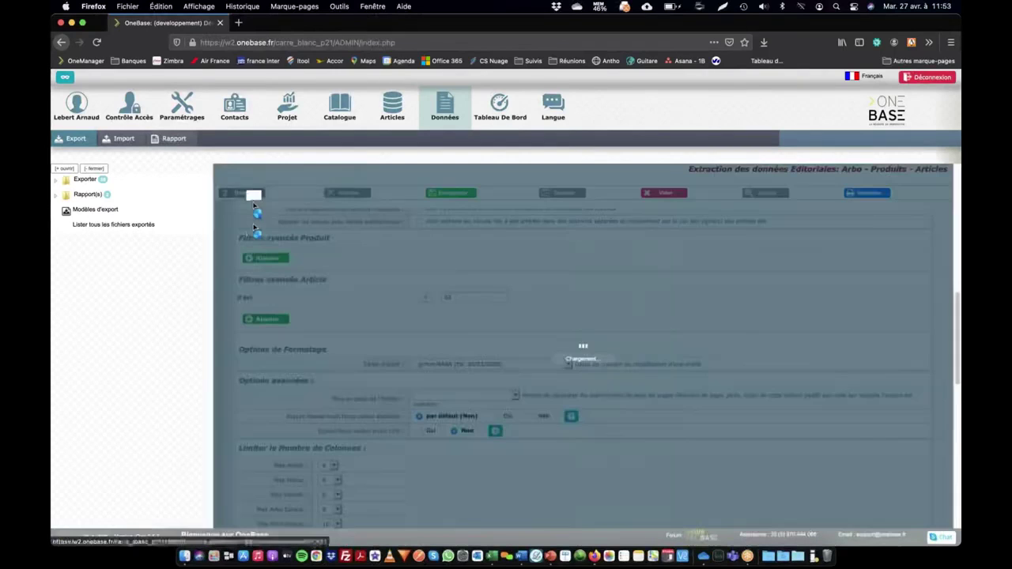
click(283, 339)
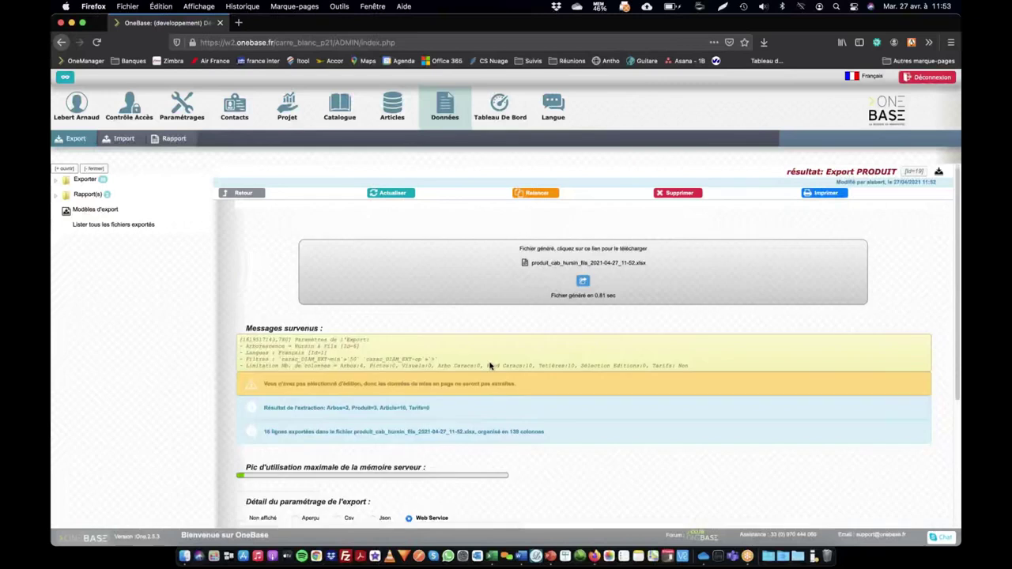
Step: Examine the DIAM_EXT filter value and operator parameters in the Web Service URL of the product export
scroll(490, 365, down, 5)
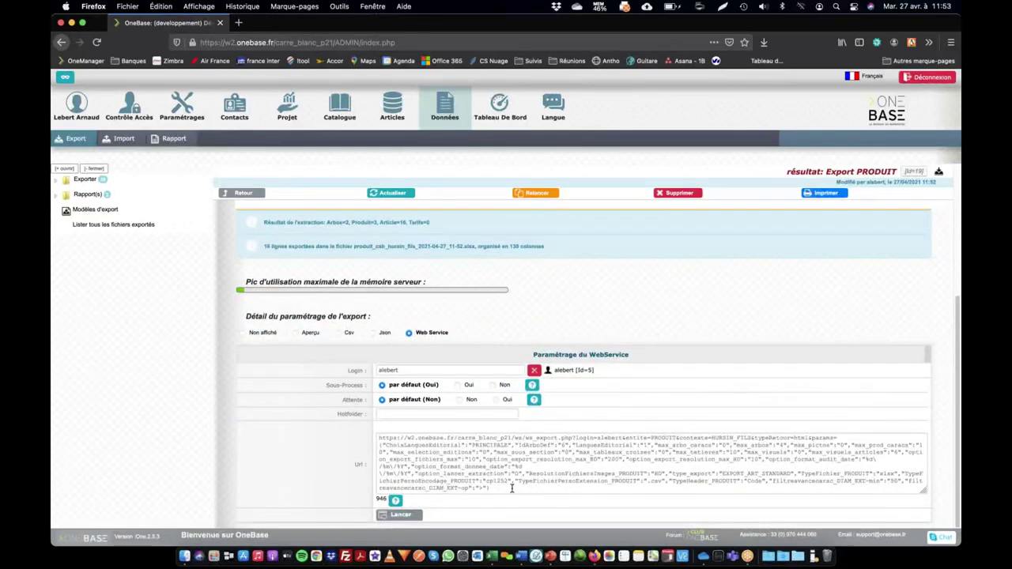
click(487, 489)
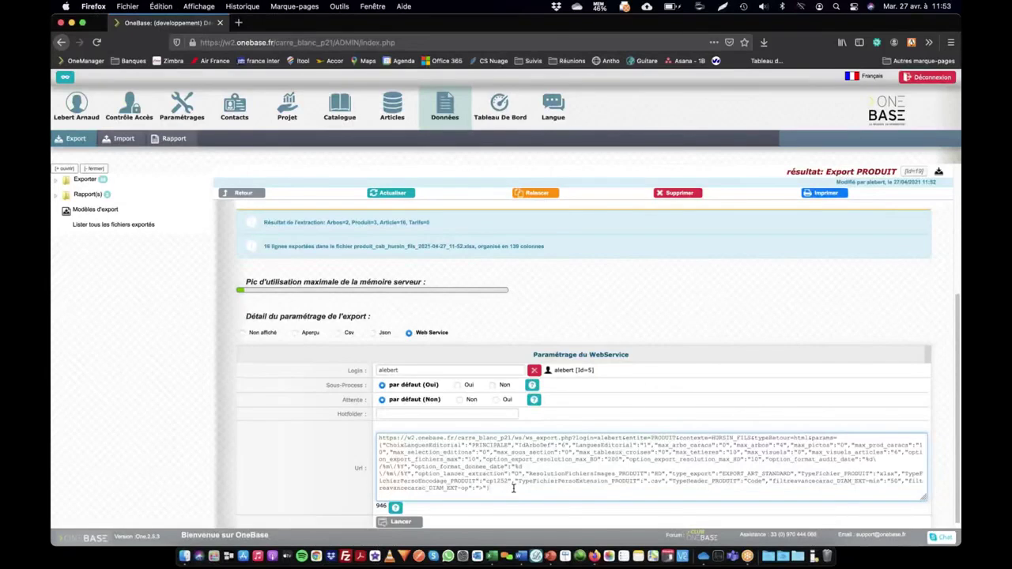
key(super+plus)
key(super+plus)
key(super+plus)
scroll(560, 472, down, 4)
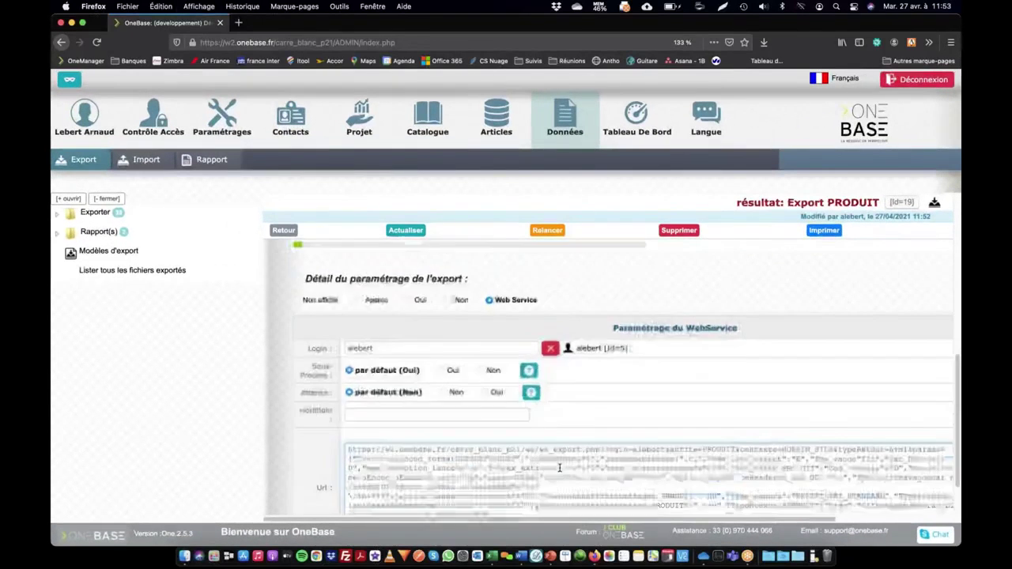
scroll(516, 456, right, 3)
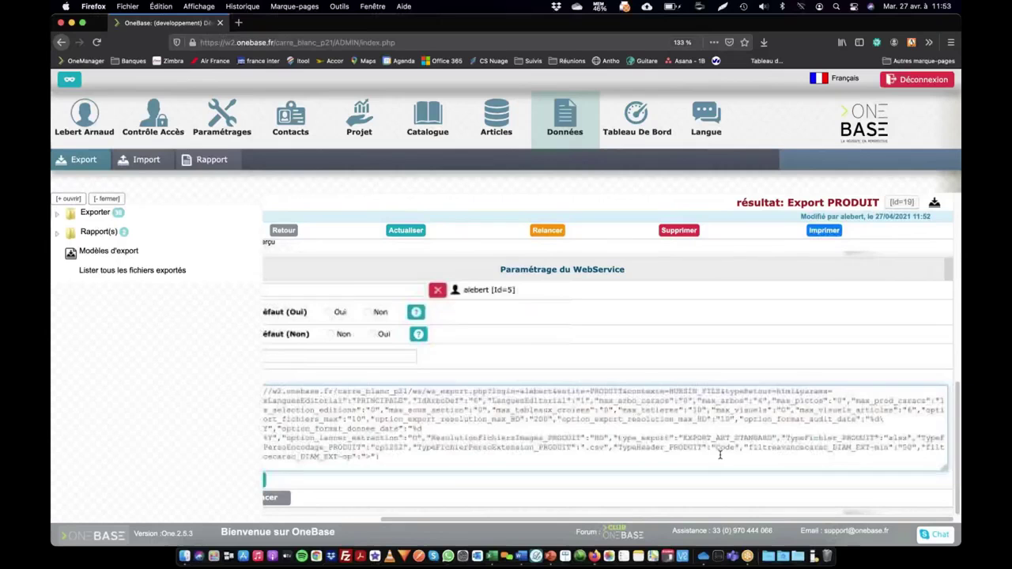
mouse_move(863, 448)
mouse_down()
mouse_move(917, 451)
mouse_move(873, 450)
mouse_up()
click(872, 448)
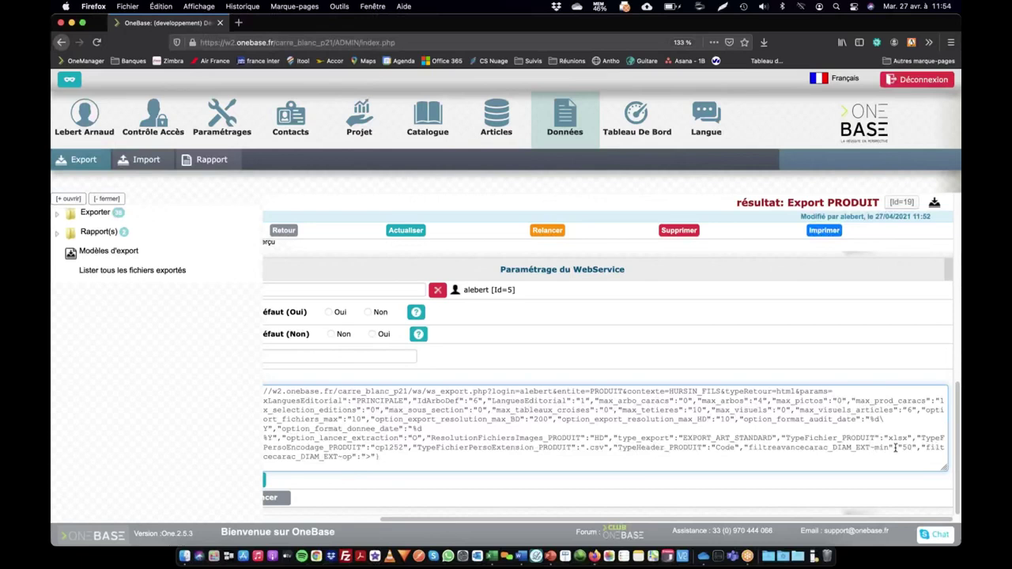
double_click(912, 448)
scroll(466, 458, left, 5)
double_click(449, 456)
click(465, 458)
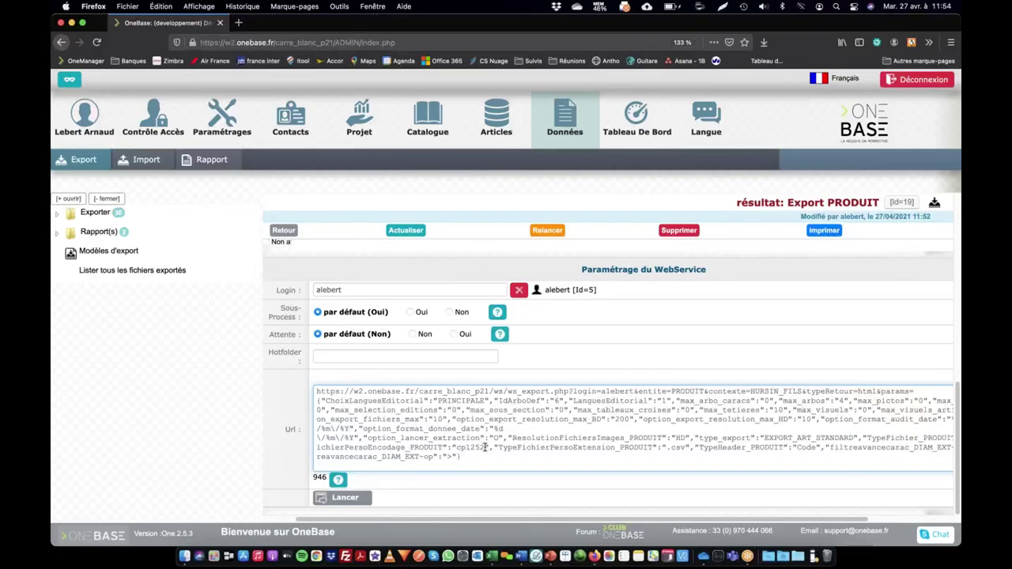
key(super+0)
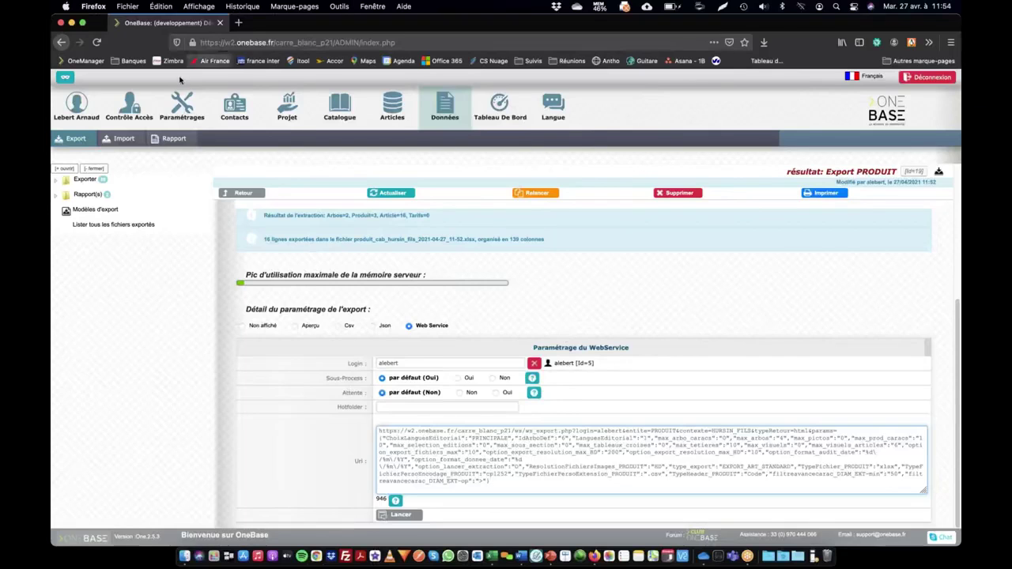
Step: Go back to the product export history, start a new export, and open its advanced article filters
click(241, 193)
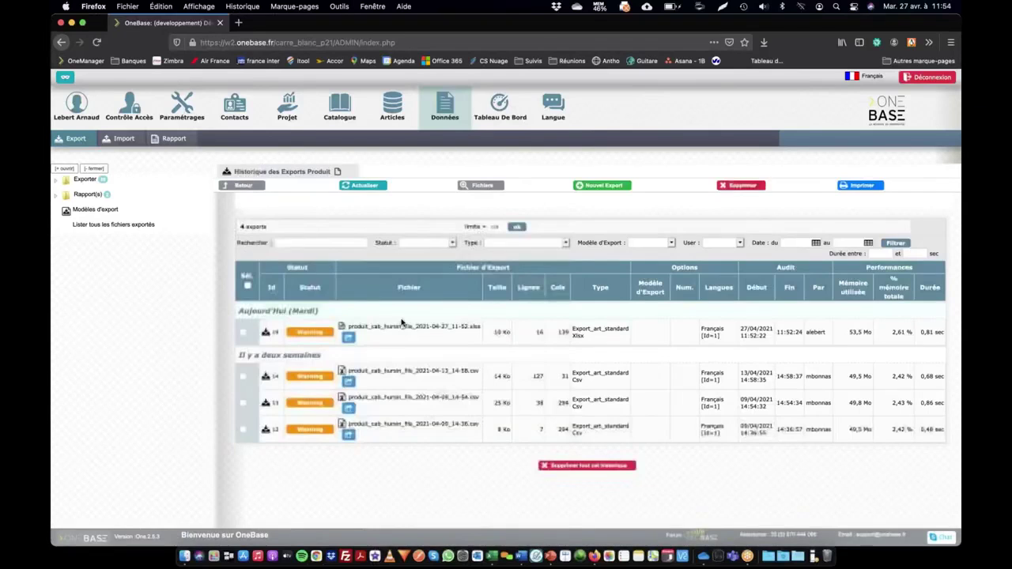
click(603, 187)
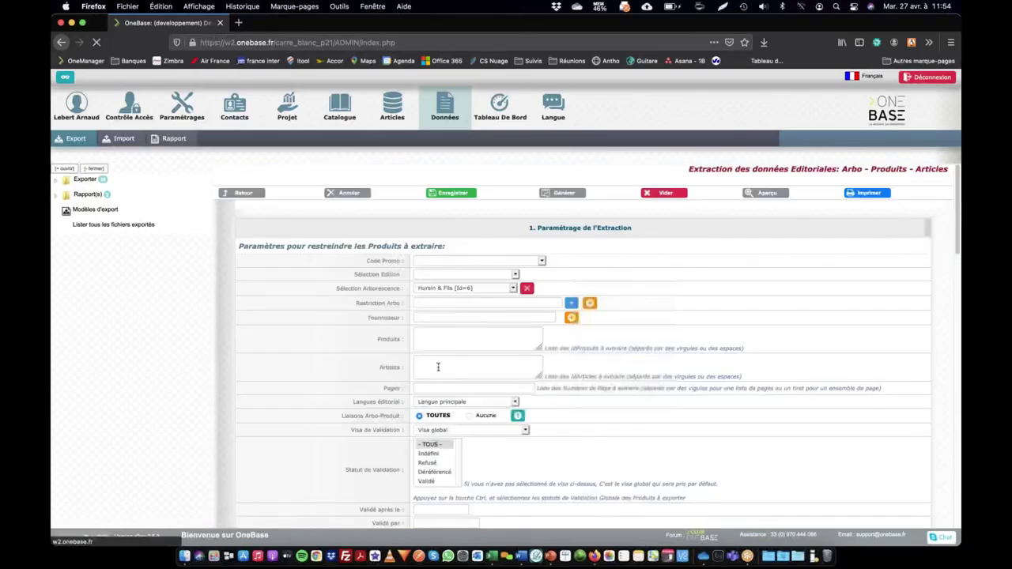
scroll(395, 373, down, 10)
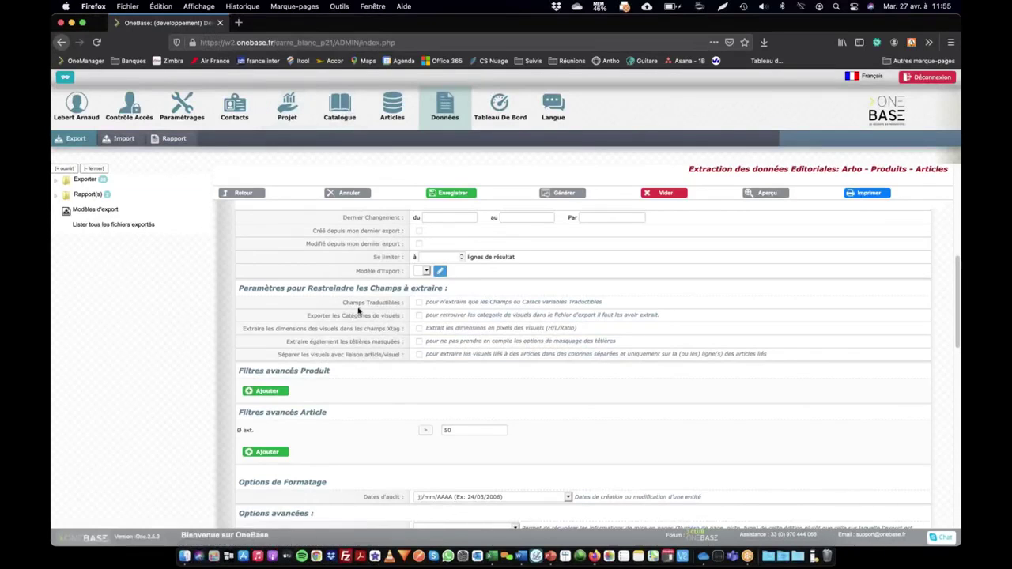
click(266, 451)
Step: Set the Ø int. article filter to < 25 and save the advanced filters
scroll(346, 422, down, 15)
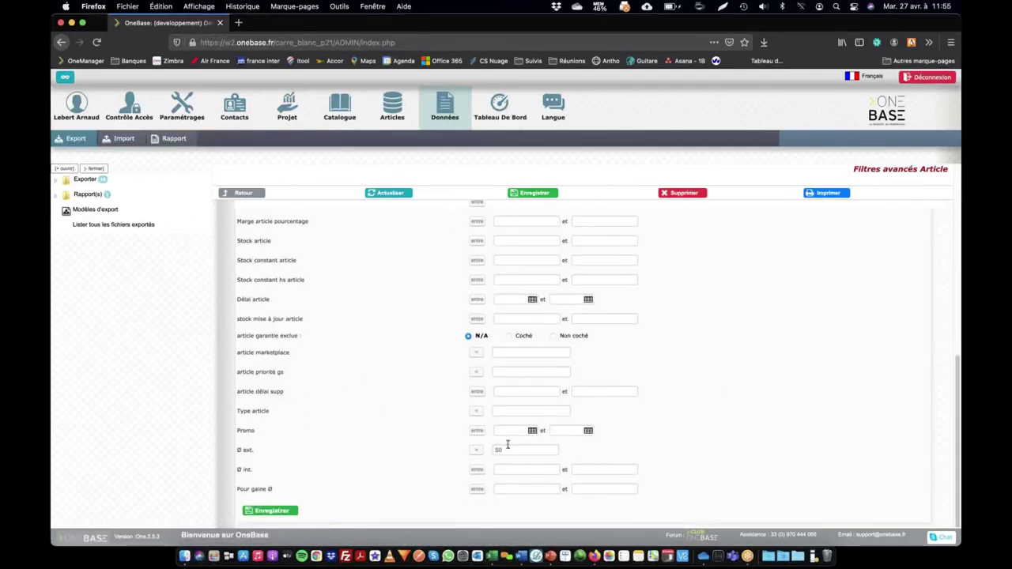
click(478, 474)
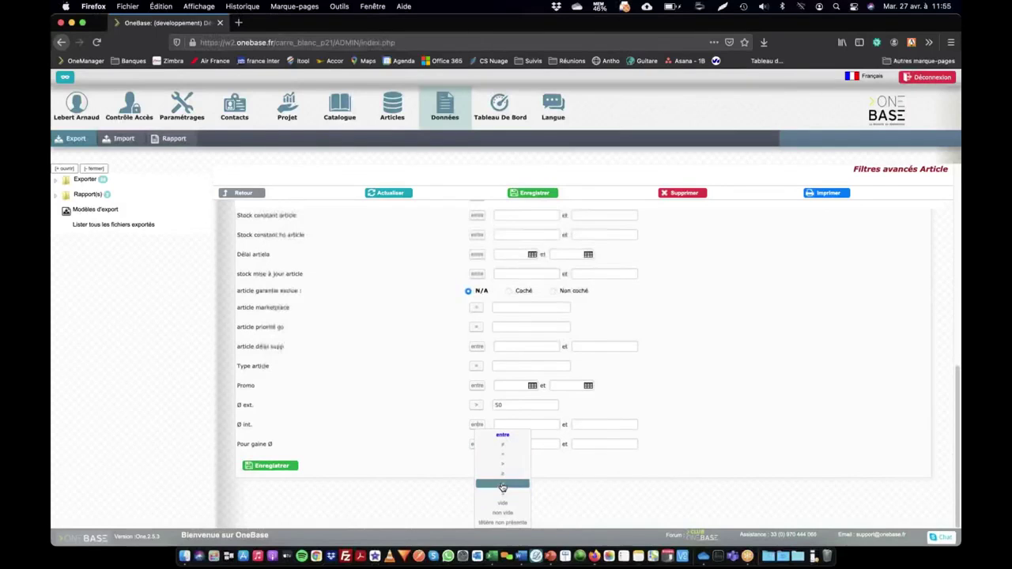
click(502, 486)
click(517, 468)
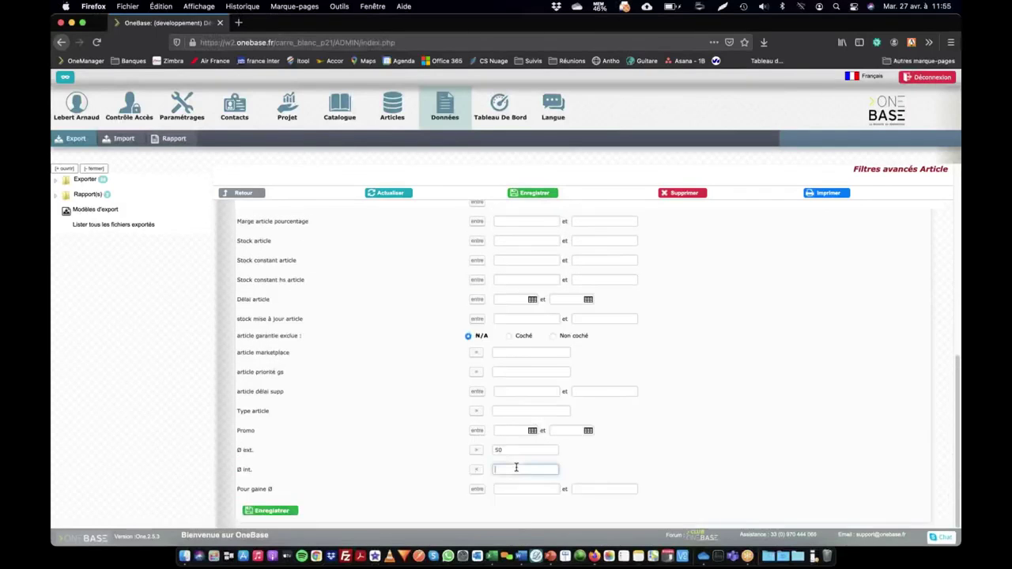
text(25)
click(273, 511)
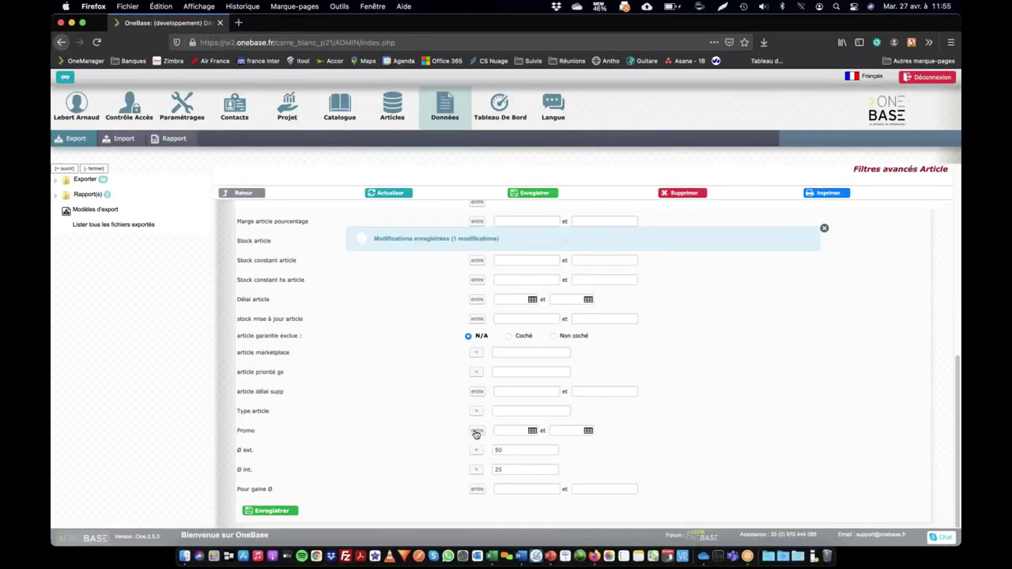
Step: Try a start date of 21/04/2021 in the Promo filter and clear it again
click(517, 432)
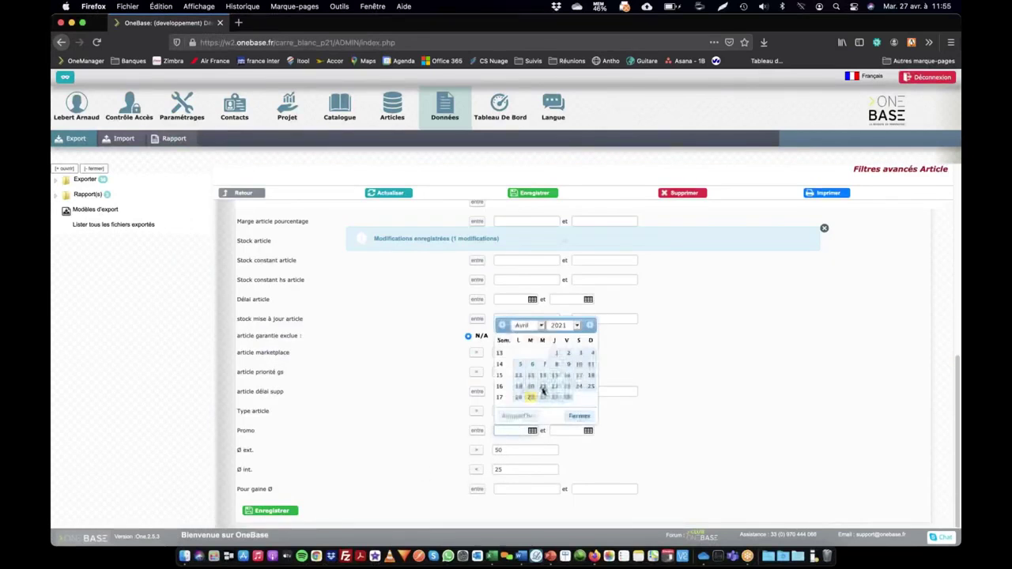
click(688, 420)
click(564, 431)
click(504, 431)
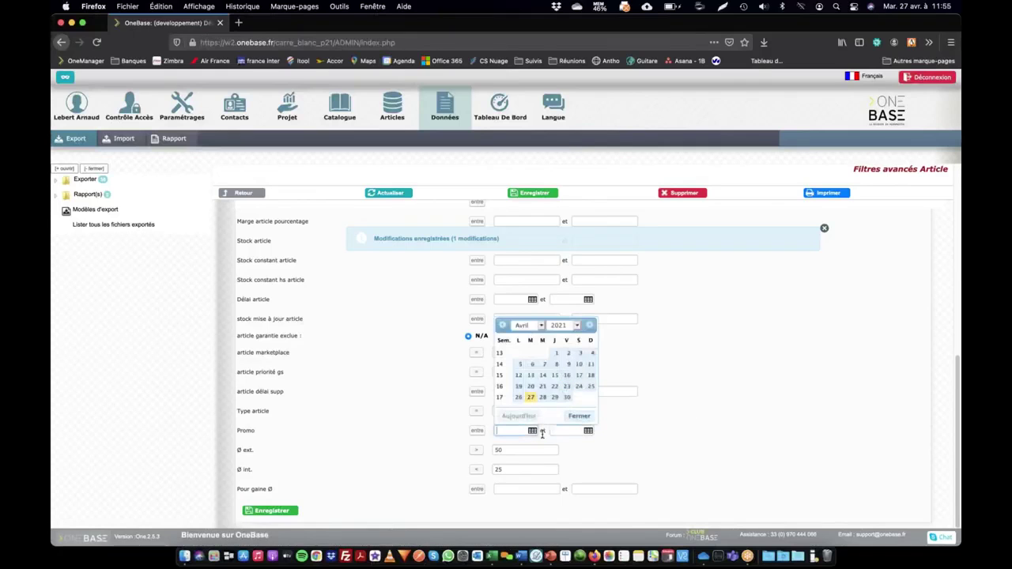
click(559, 431)
click(514, 432)
click(543, 386)
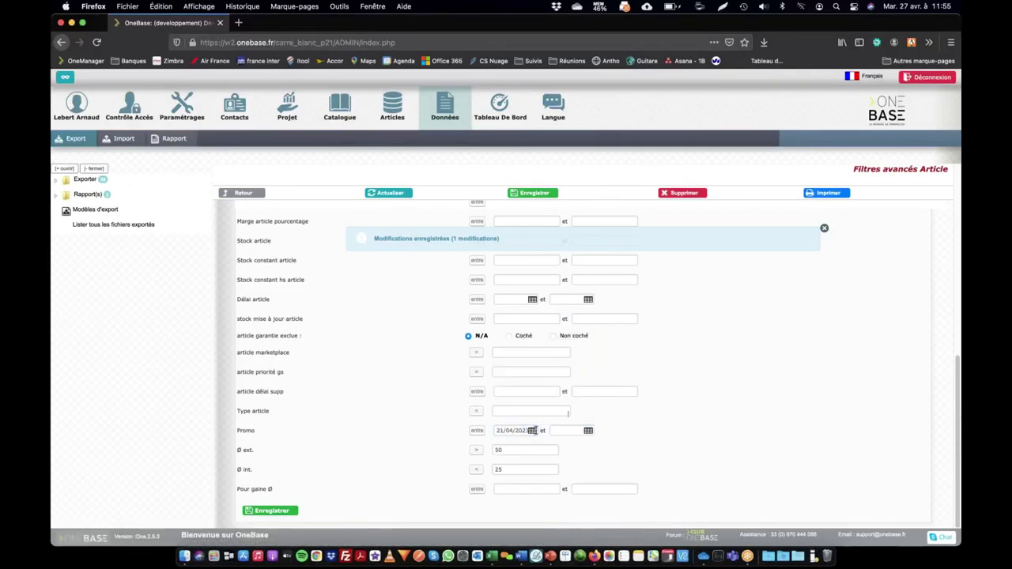
click(507, 431)
key(super+a)
key(BackSpace)
Step: Set the end date of the Promo filter to 22/04/2021
click(575, 431)
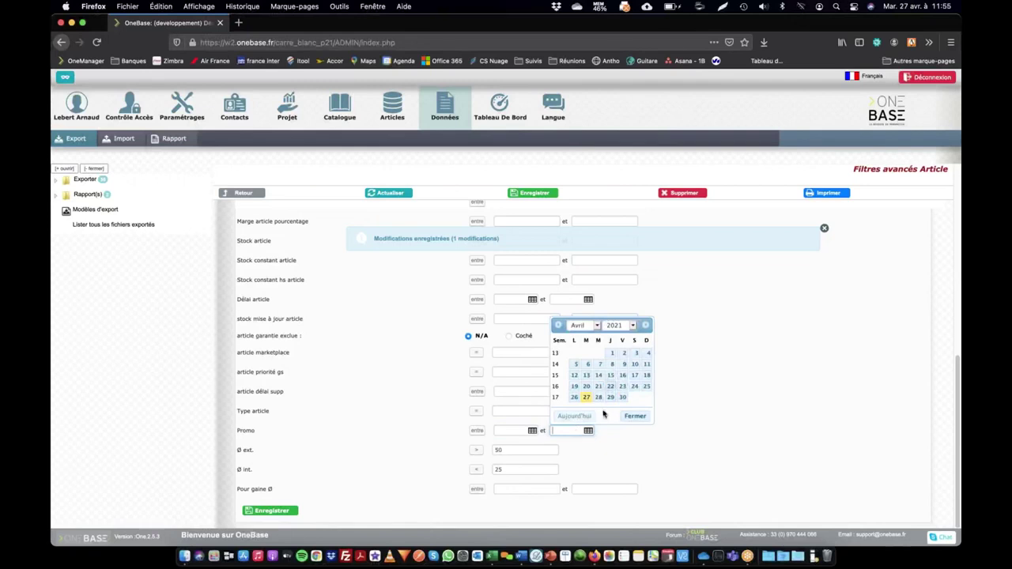
click(610, 386)
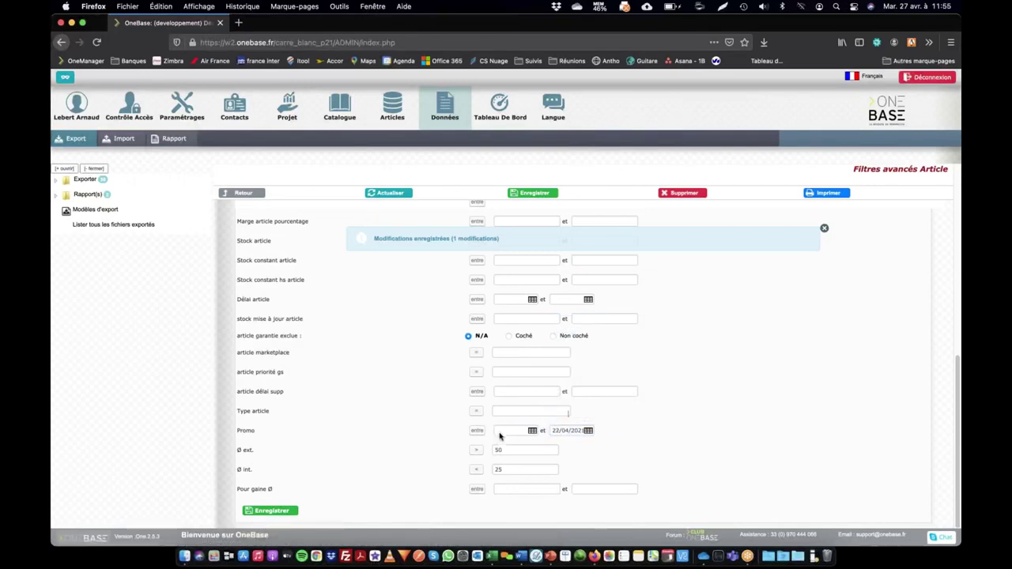
Step: Open the comparison operator lists of the article priorité gs and Ø int. filters to examine the available options
click(477, 372)
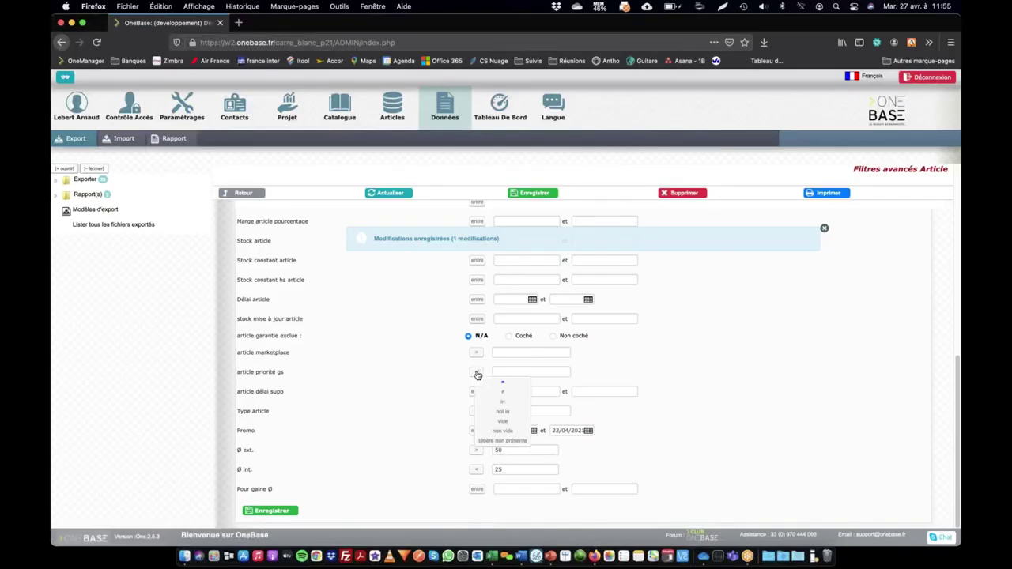
click(480, 472)
click(480, 472)
scroll(501, 475, down, 2)
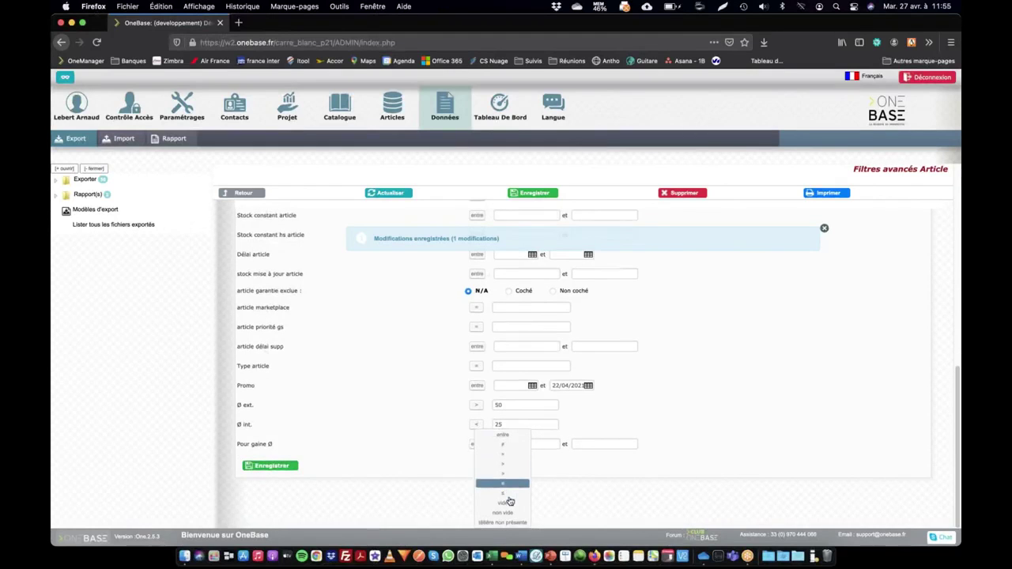
click(478, 327)
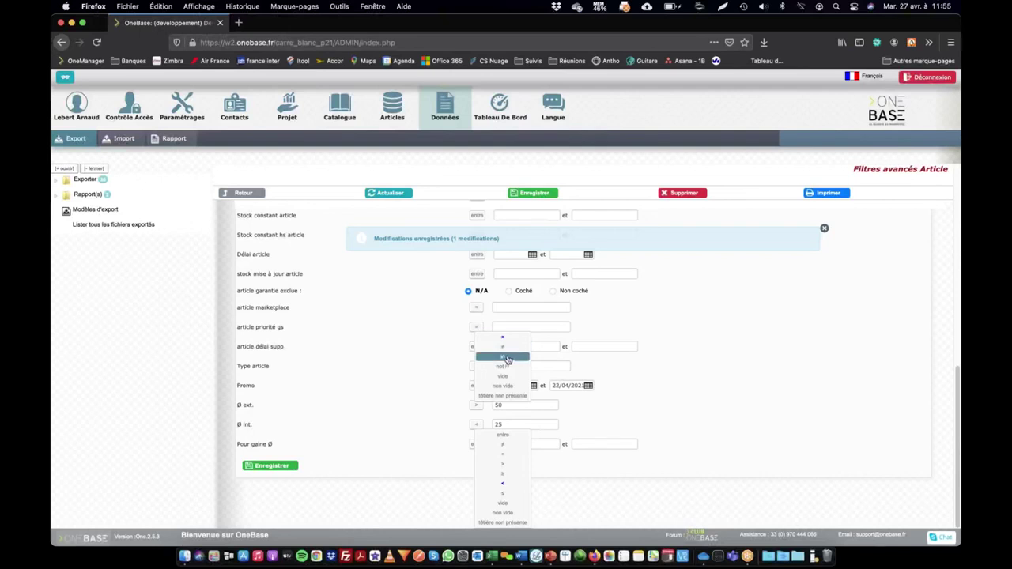
Step: View the characteristic definition of the Prix achat article field, and return to the article advanced filters
scroll(586, 337, up, 1)
scroll(553, 336, up, 5)
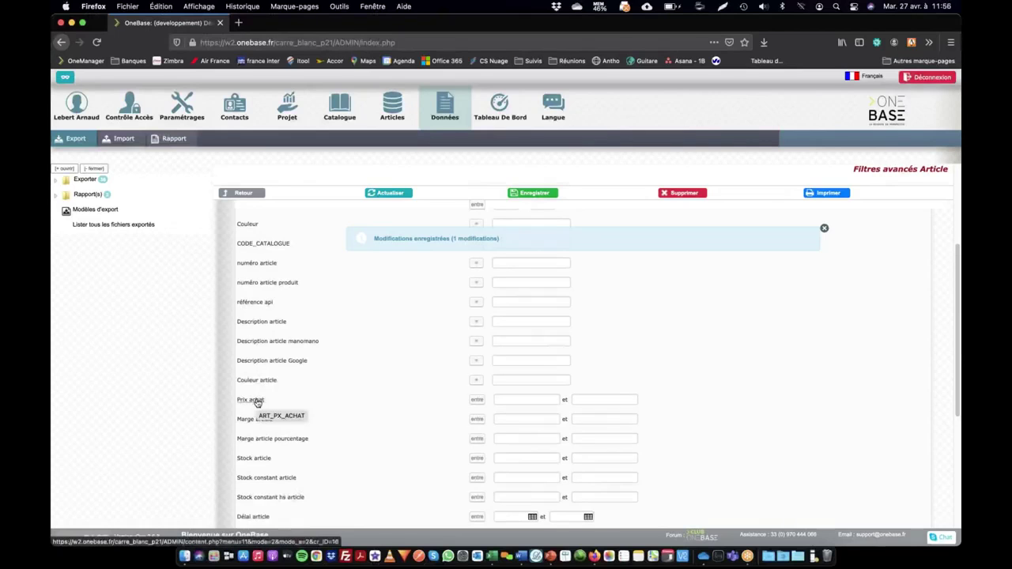
click(256, 402)
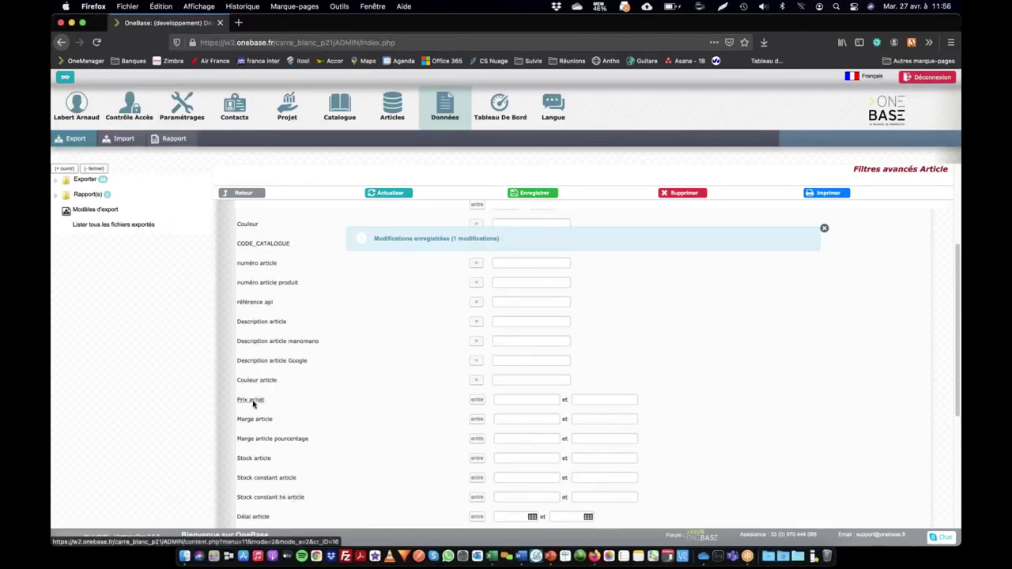
scroll(305, 247, down, 1)
scroll(276, 249, up, 1)
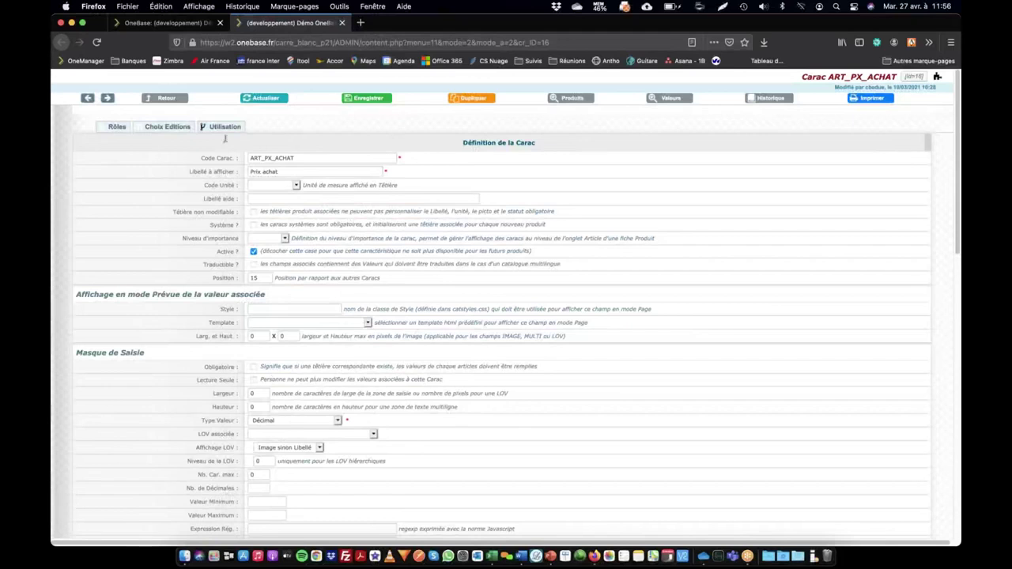
click(200, 24)
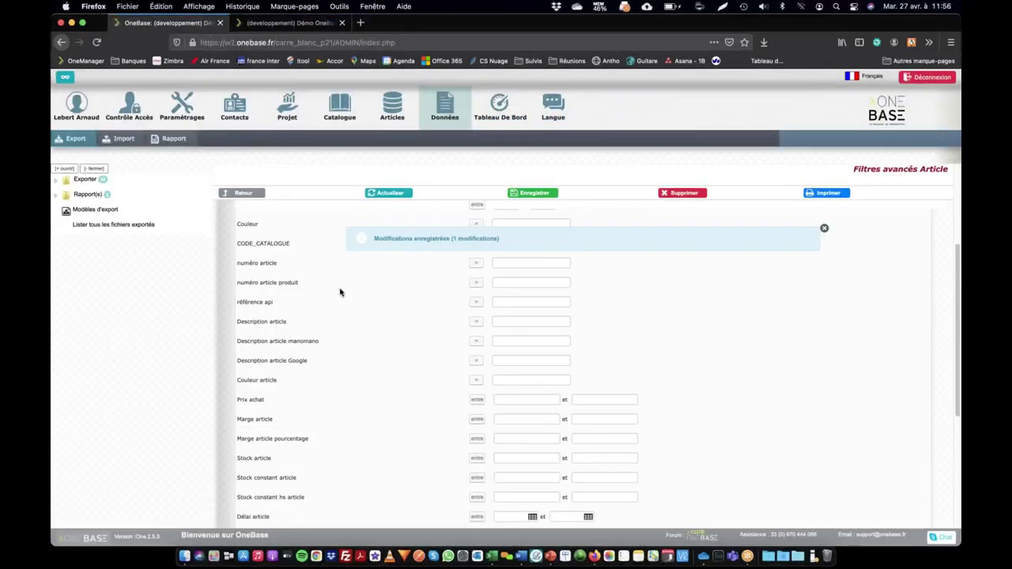
Step: Try a range between 0 and 55 in the Prix achat article filter
click(495, 401)
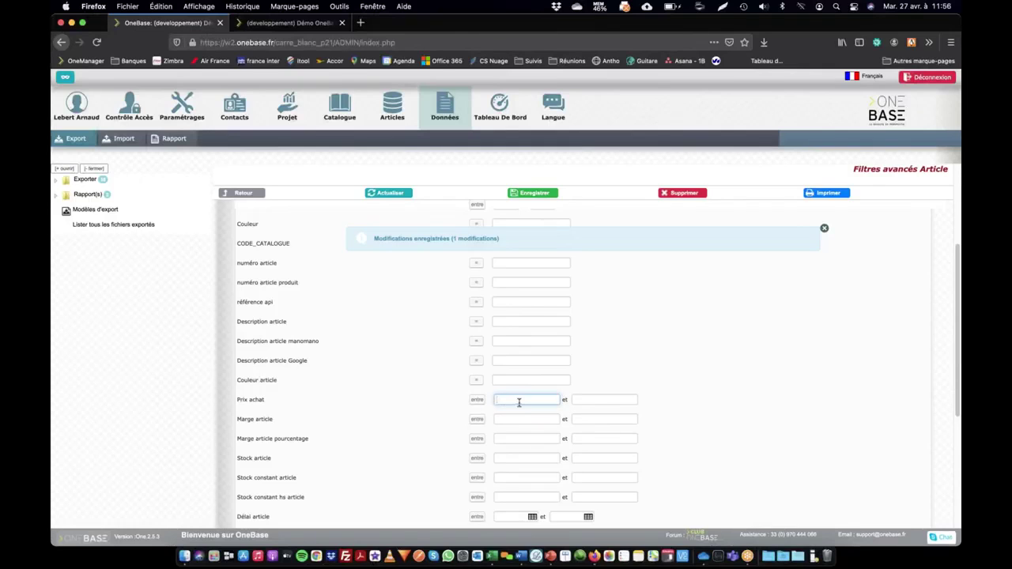
click(582, 401)
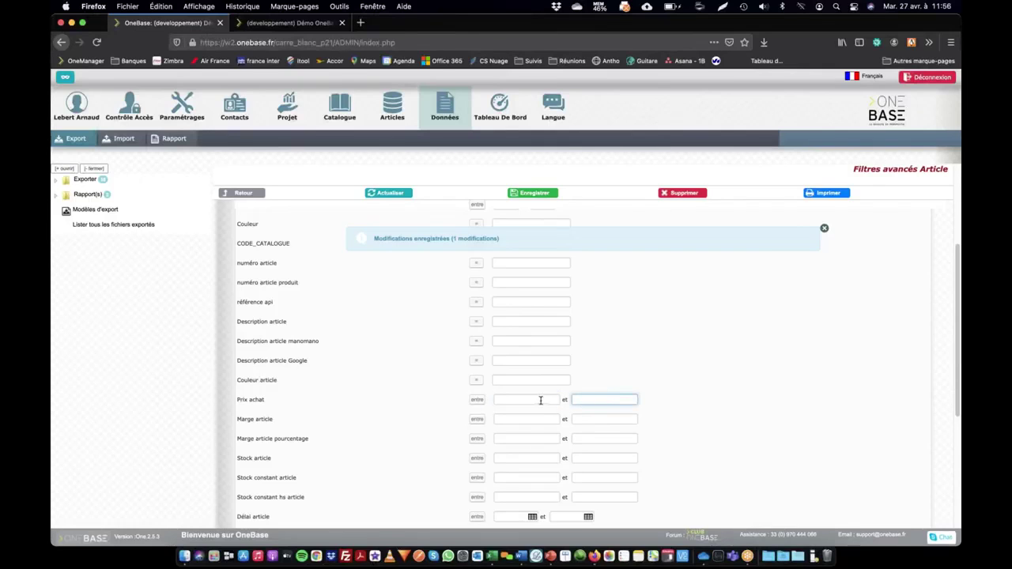
click(539, 402)
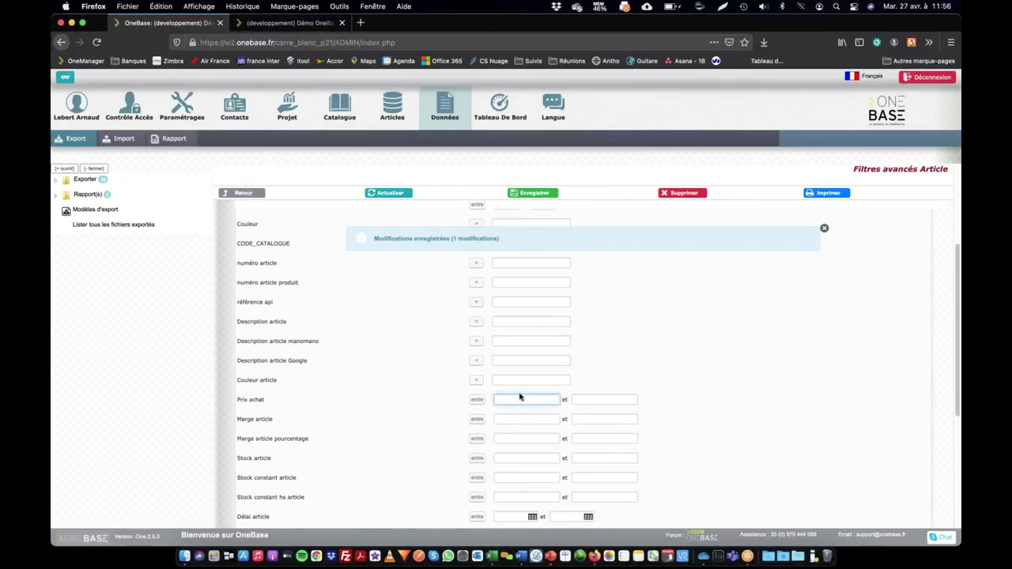
key(Tab)
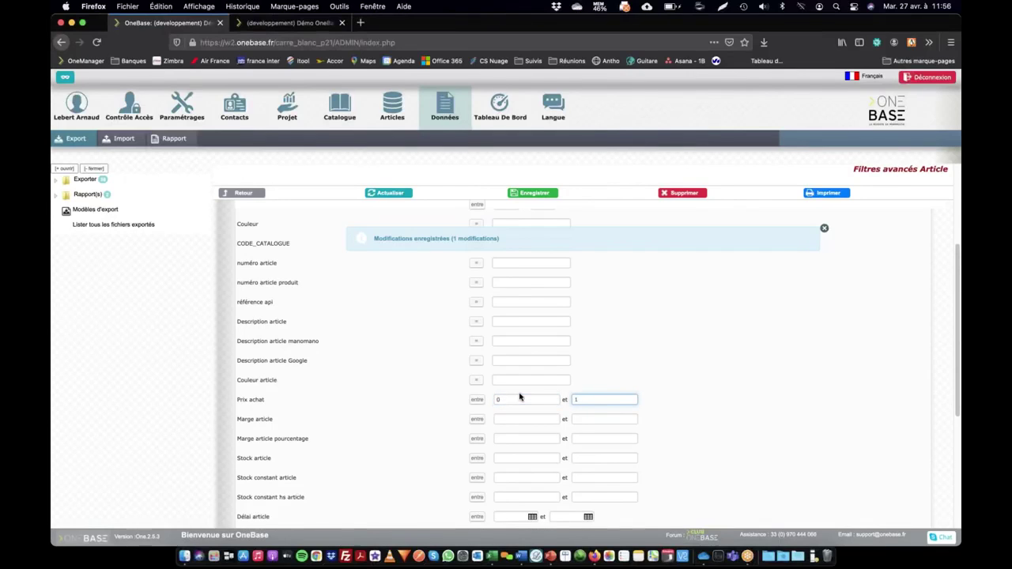
text(55)
key(Tab)
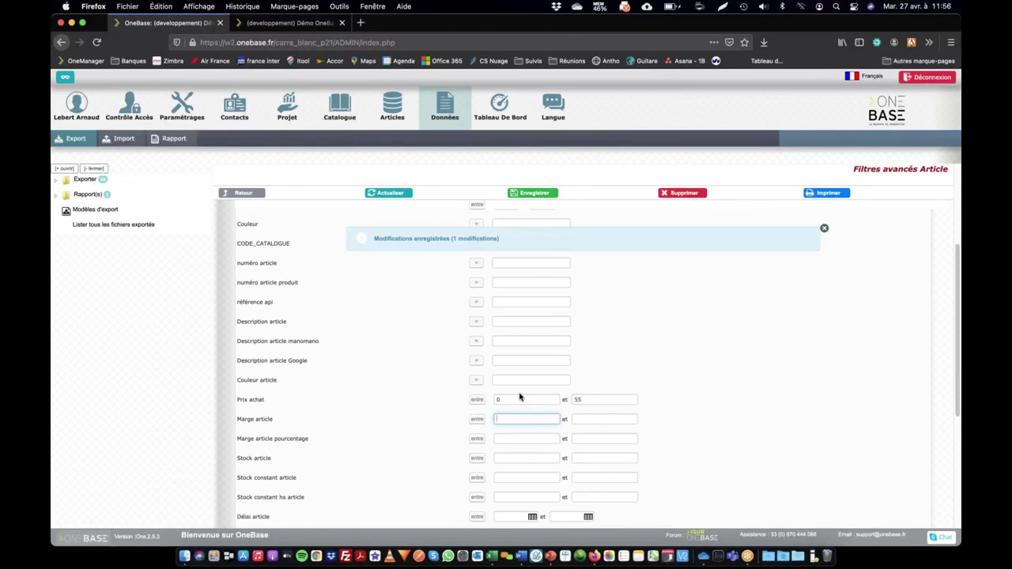
Step: Open the form for adding advanced article filters to the Catalogue tree view
click(340, 111)
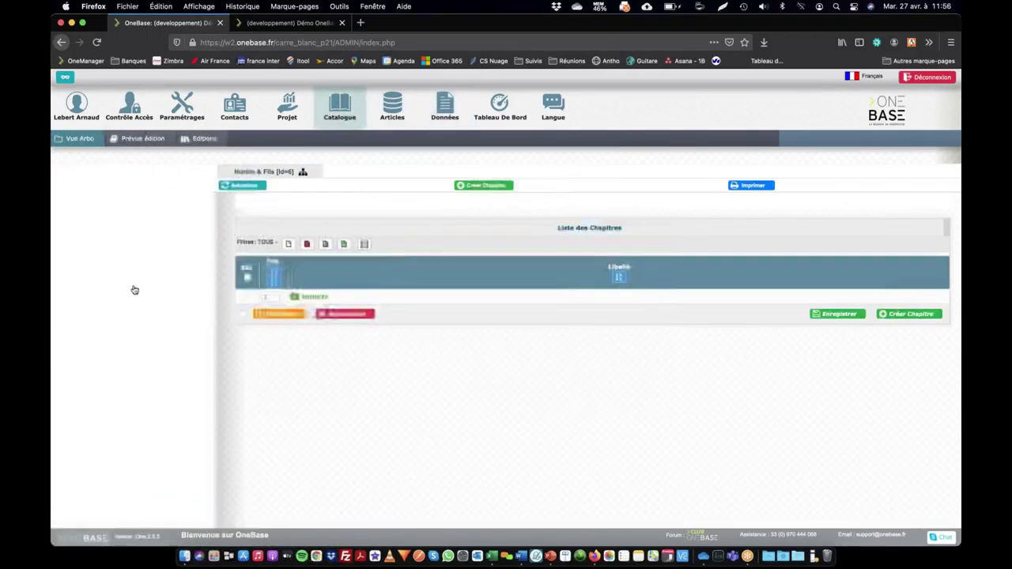
scroll(113, 347, down, 3)
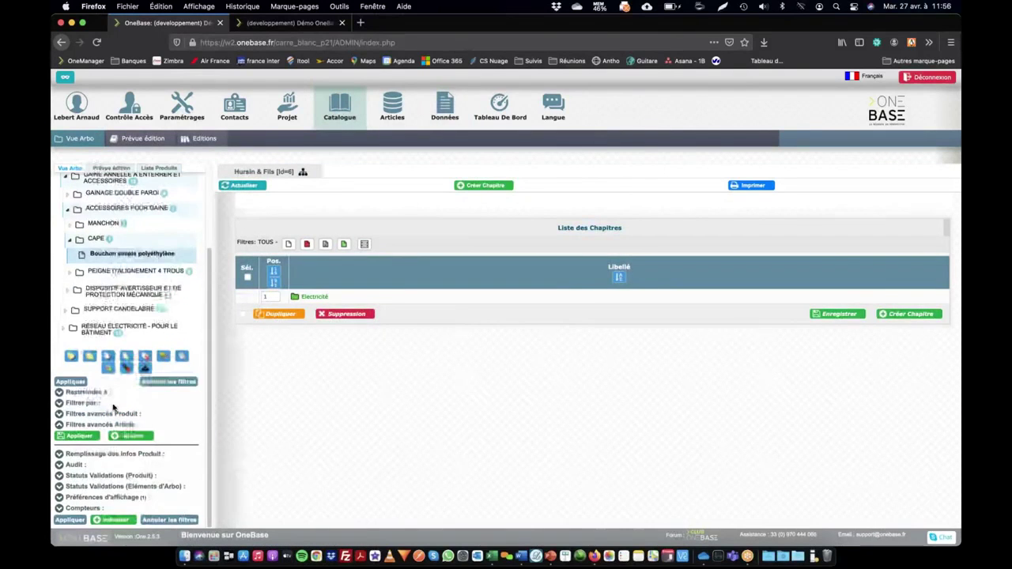
click(133, 437)
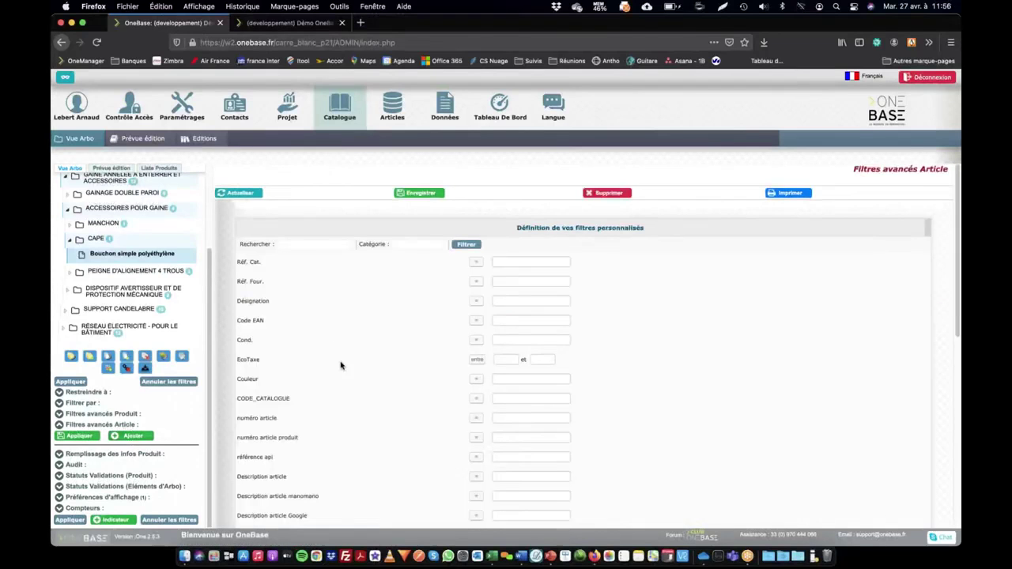
Step: Set the Ø ext. article filter to > 50 and save the advanced filters
scroll(324, 380, down, 10)
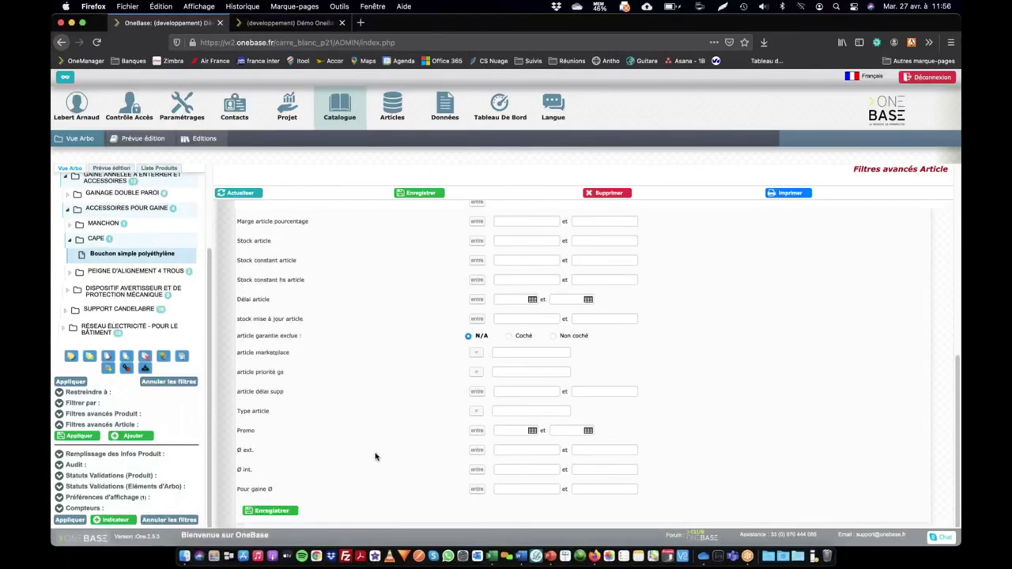
click(477, 450)
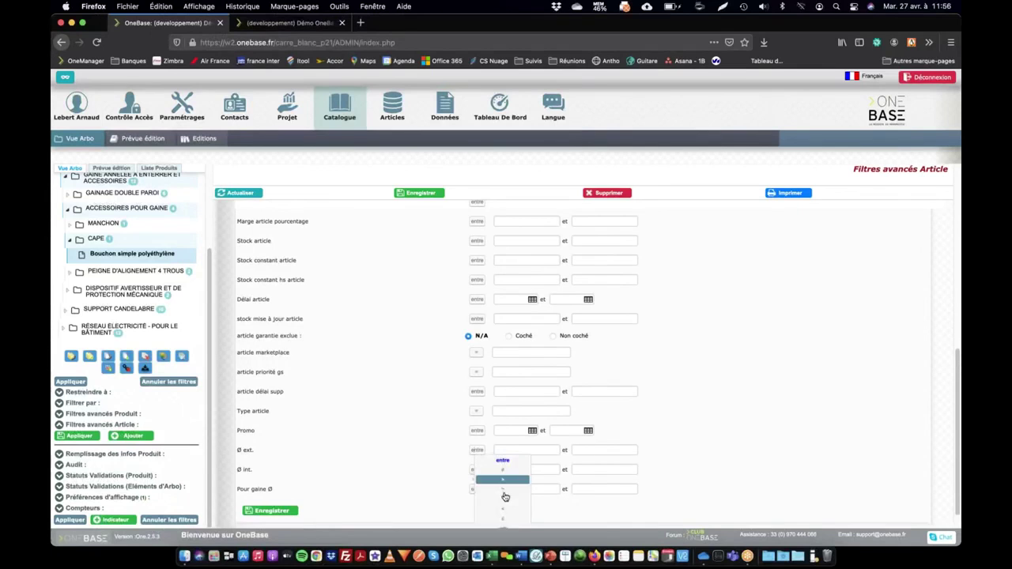
click(506, 492)
click(517, 449)
text(50)
click(266, 512)
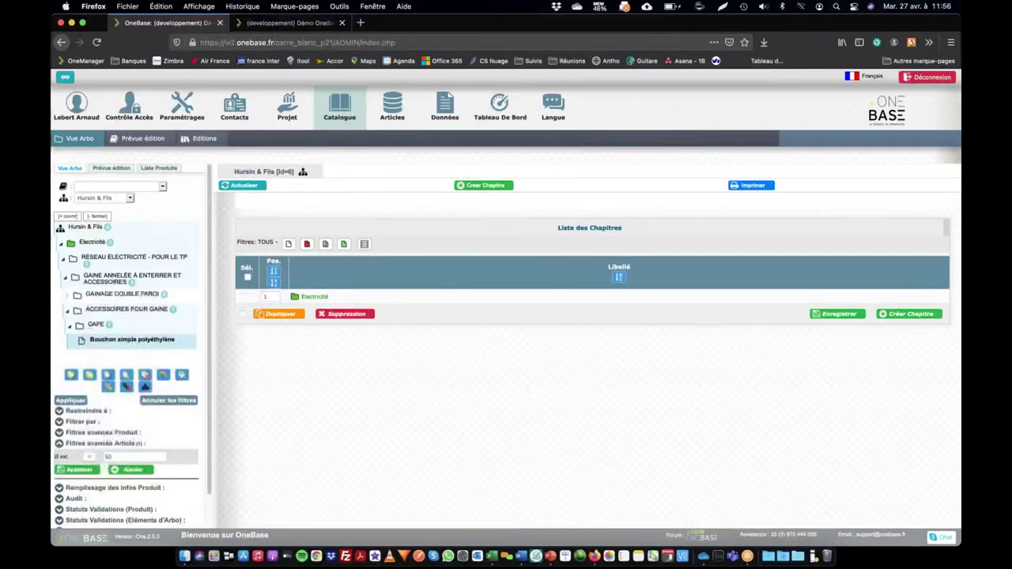
Step: Open the product Bouchon simple polyéthylène in the filtered tree and examine the diameters in its article table
click(150, 338)
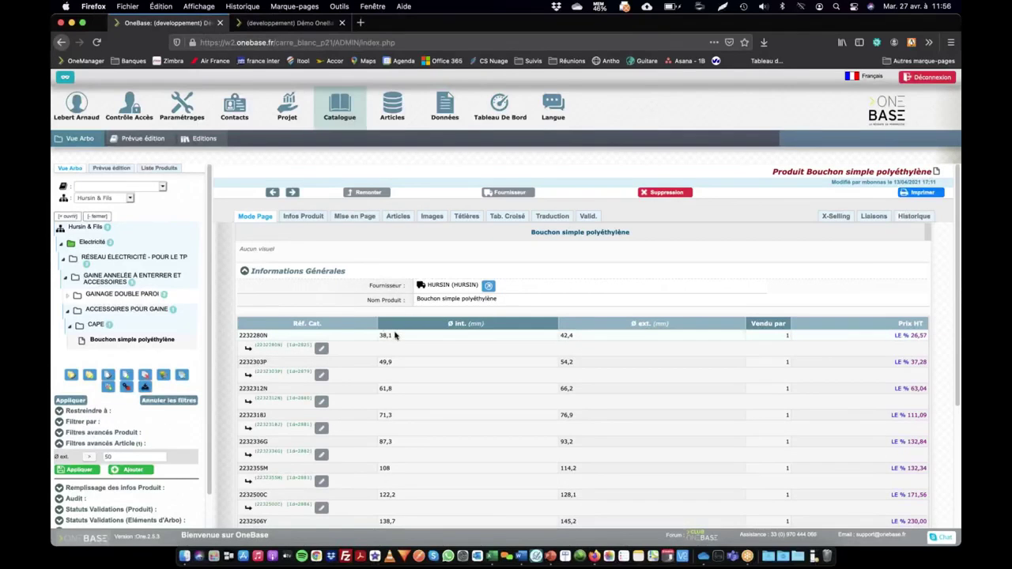
scroll(402, 342, down, 3)
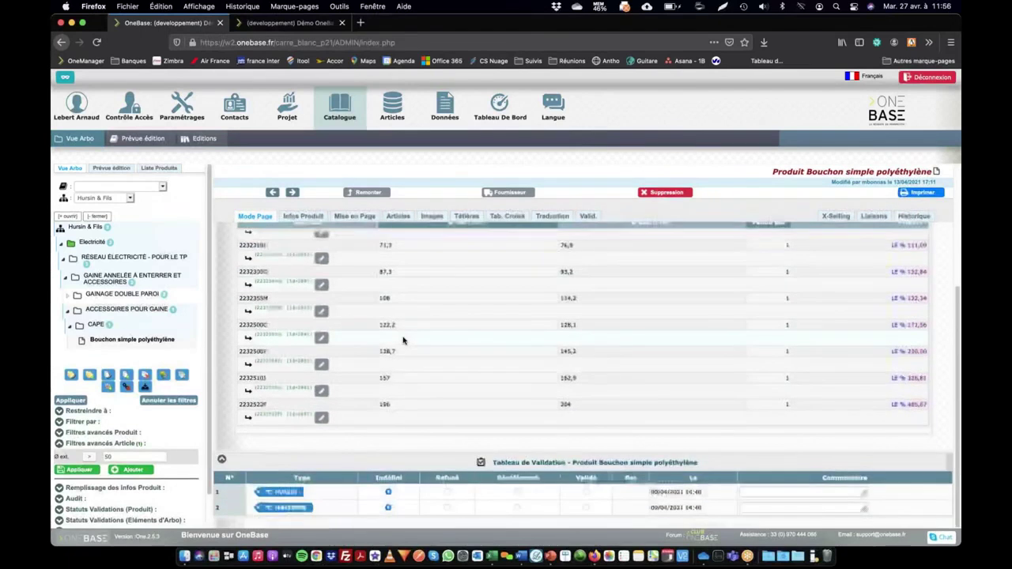
scroll(403, 342, up, 2)
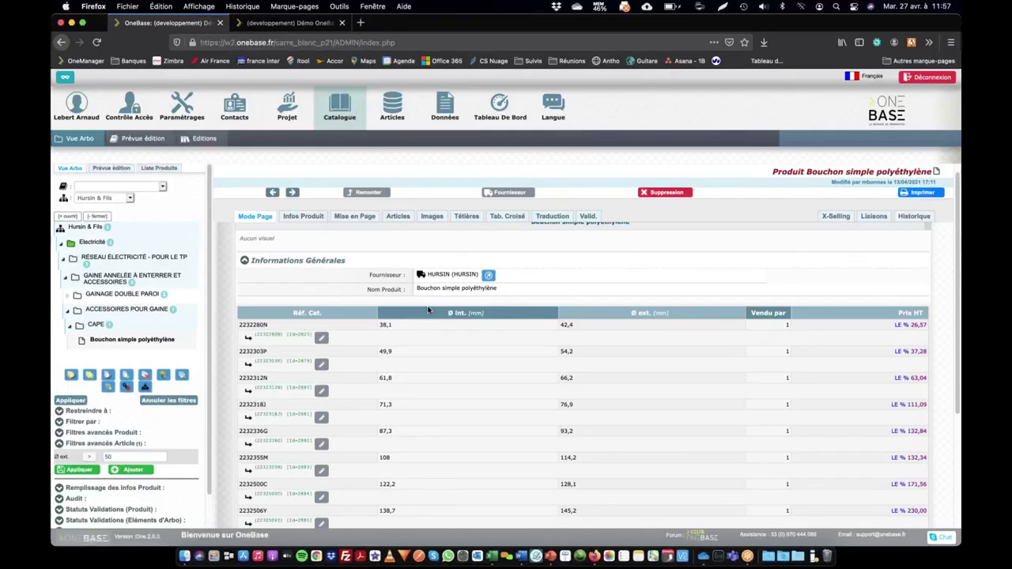
Step: Return to the data export page, clear the entity search and look through the full list of exportable entities
click(392, 106)
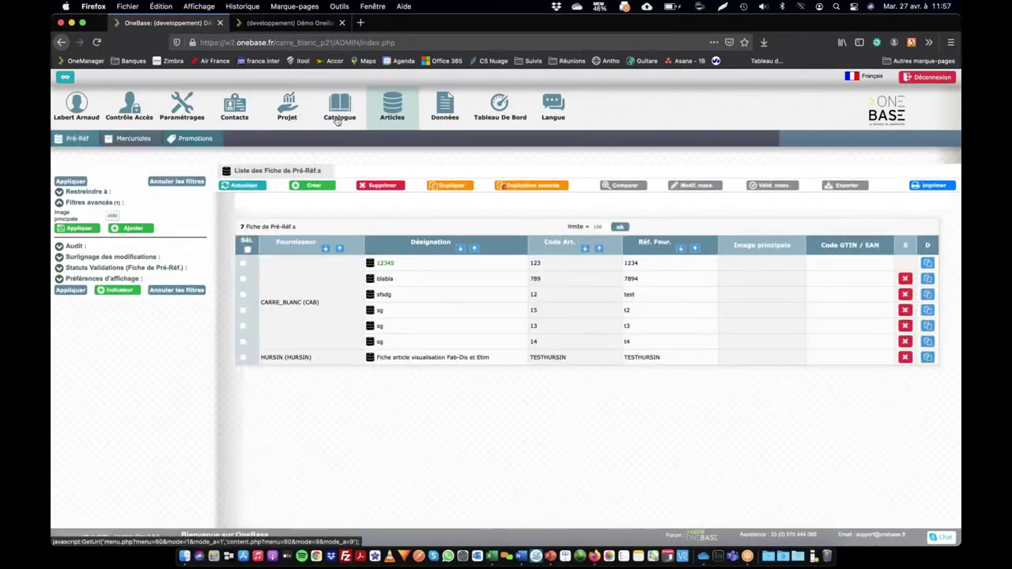
click(444, 107)
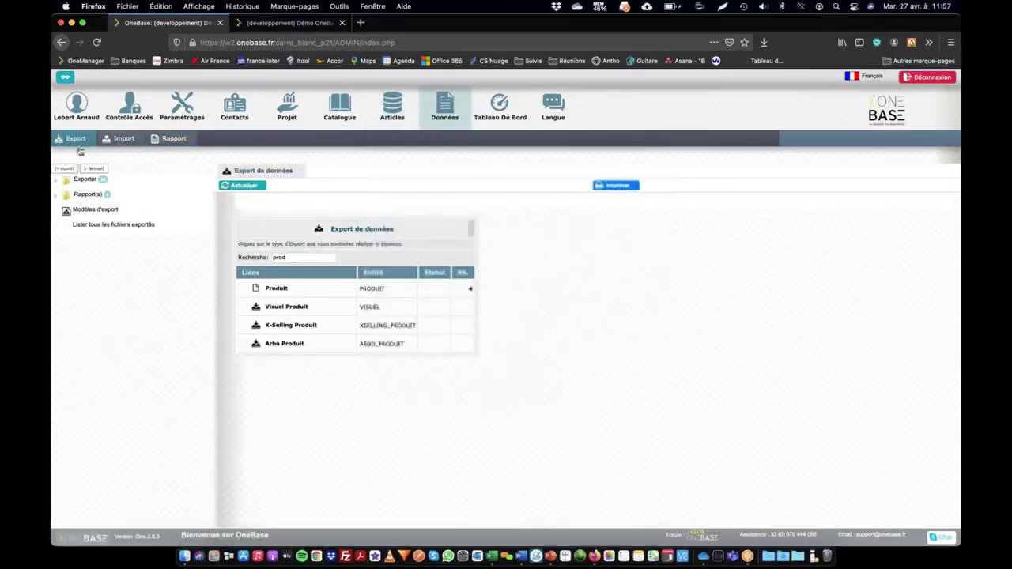
click(292, 257)
double_click(292, 257)
key(BackSpace)
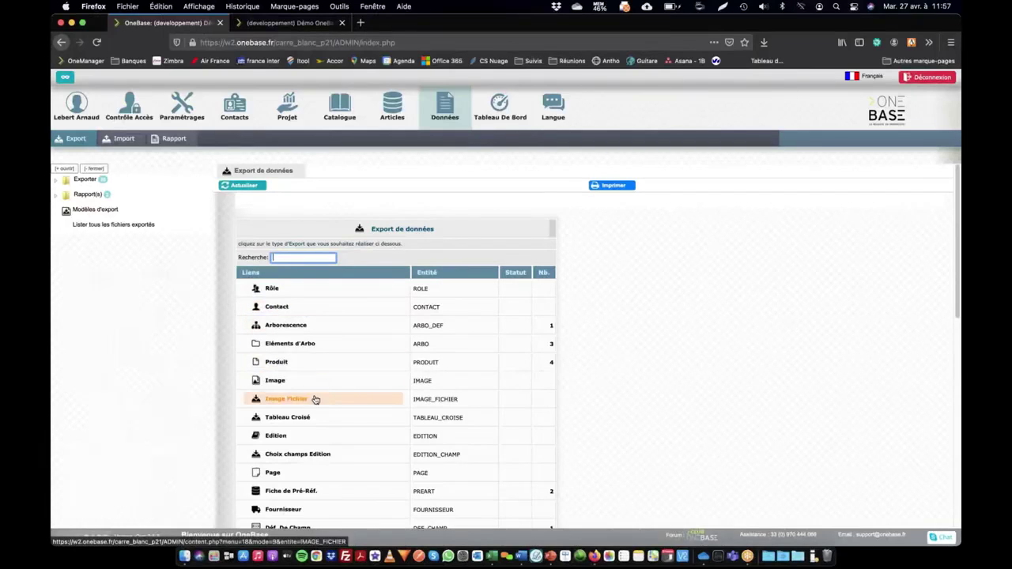
scroll(315, 400, down, 5)
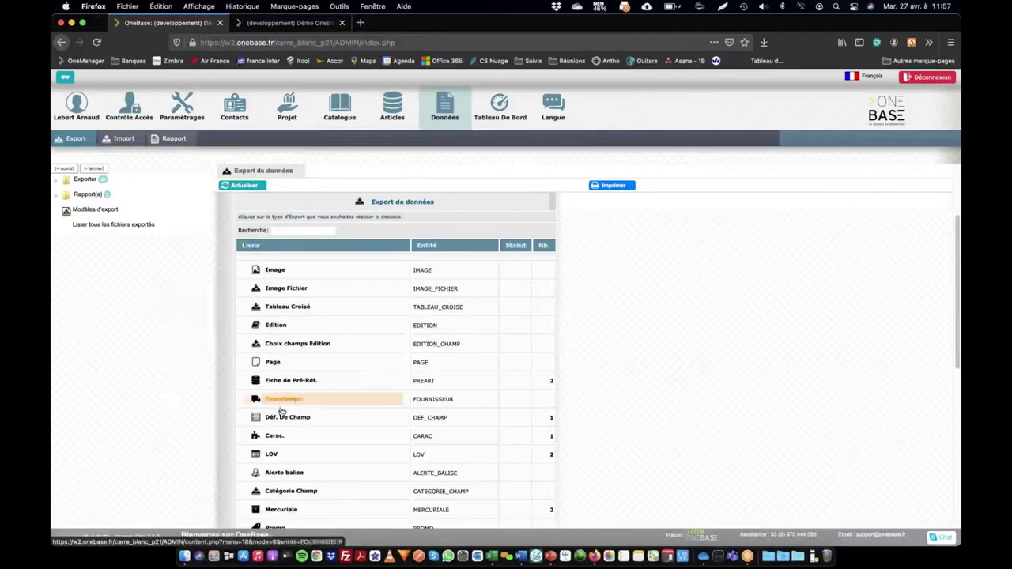
scroll(289, 399, down, 3)
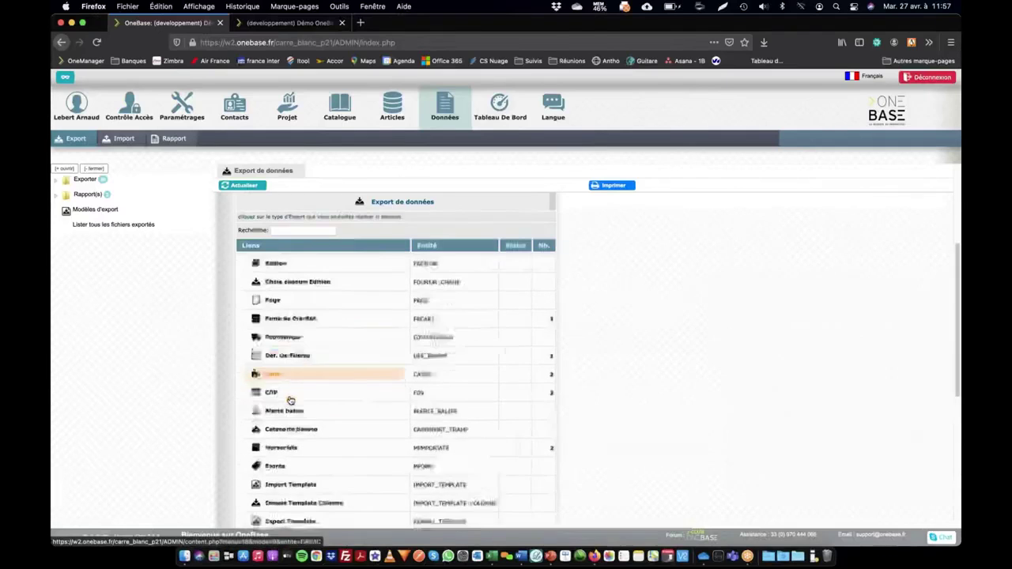
scroll(290, 401, down, 3)
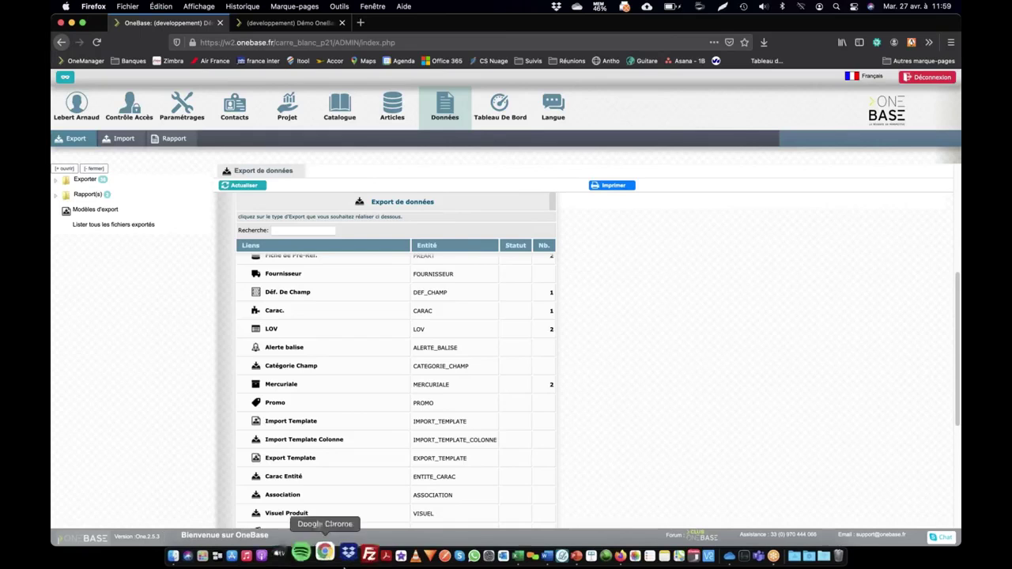
Step: Open the OneBase forum and search it for "avancés"
click(700, 537)
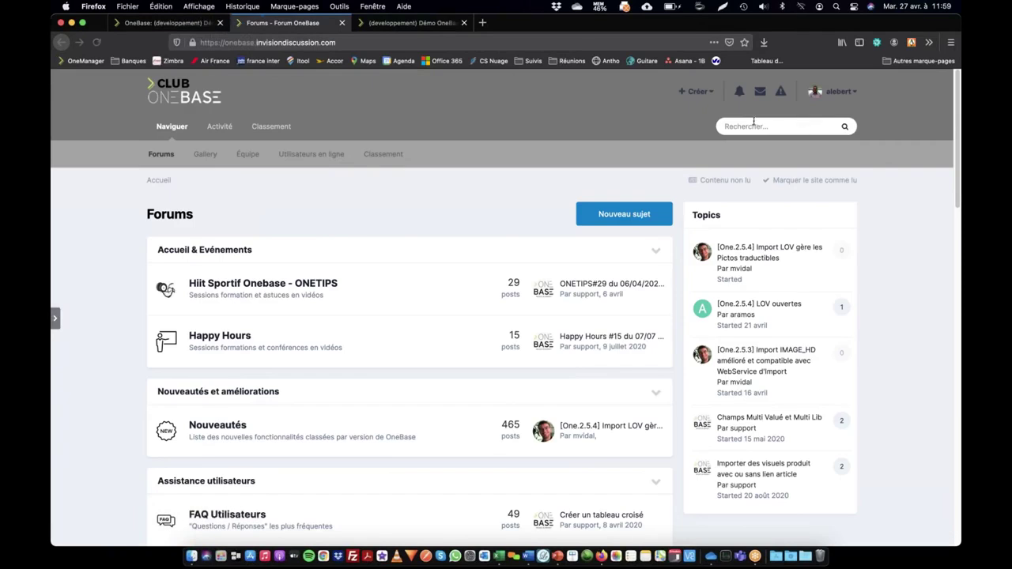
click(753, 125)
text(avancé)
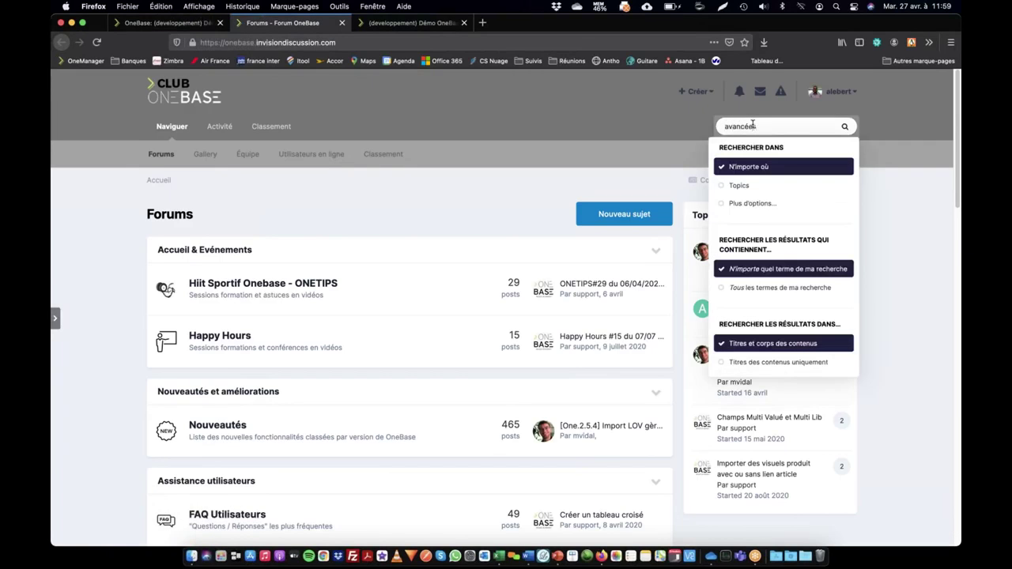
key(Return)
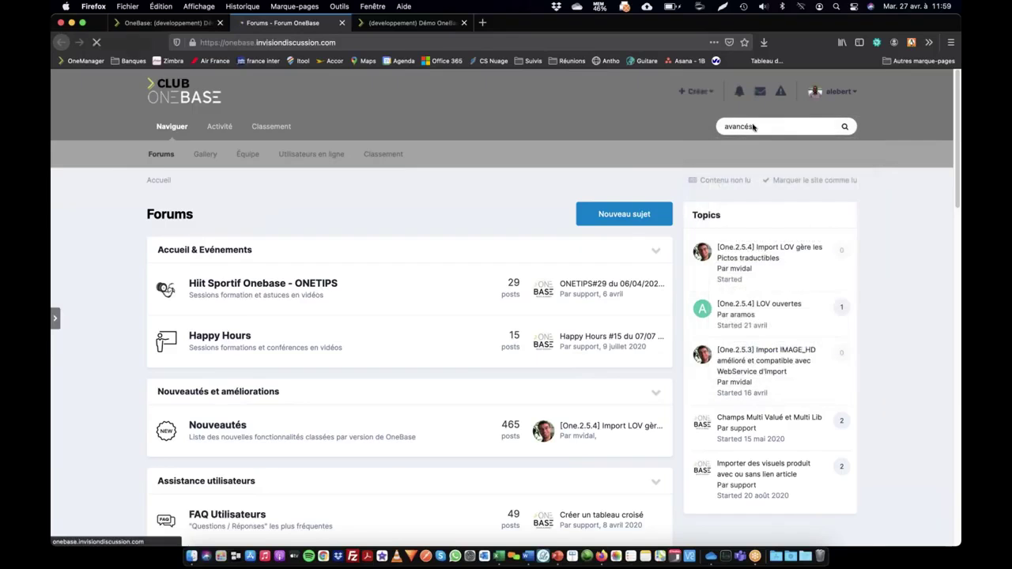
Step: Read the [One.2.5.0] forum topic on optimising the Export screens and Filtres avancés, and return to the data export page
scroll(510, 269, down, 3)
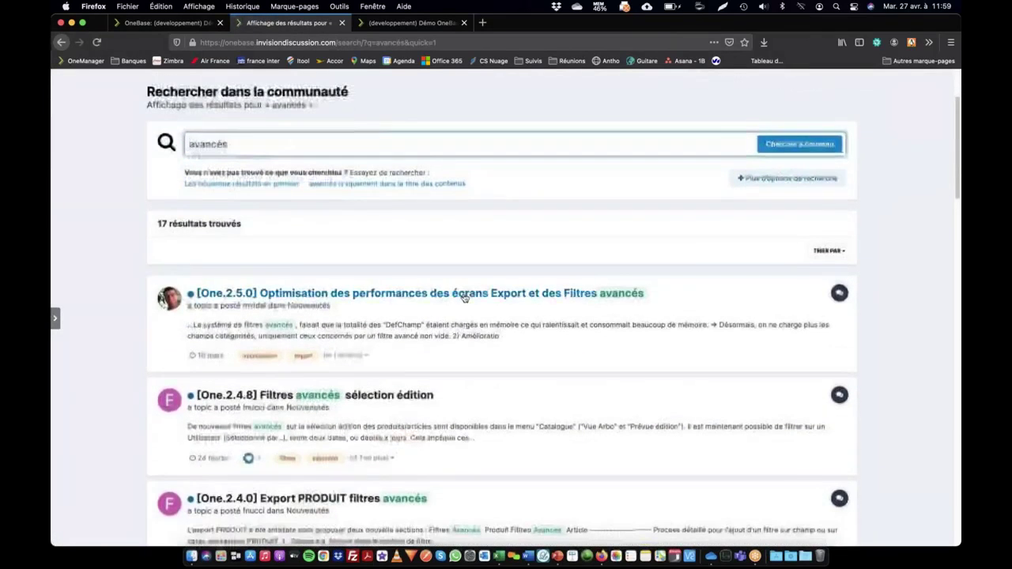
click(502, 295)
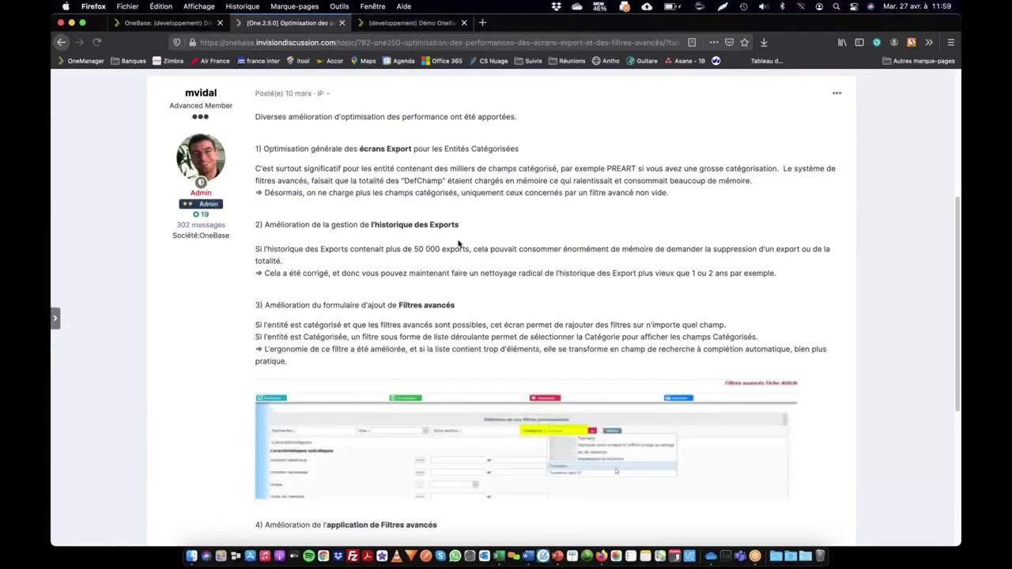
scroll(456, 246, up, 3)
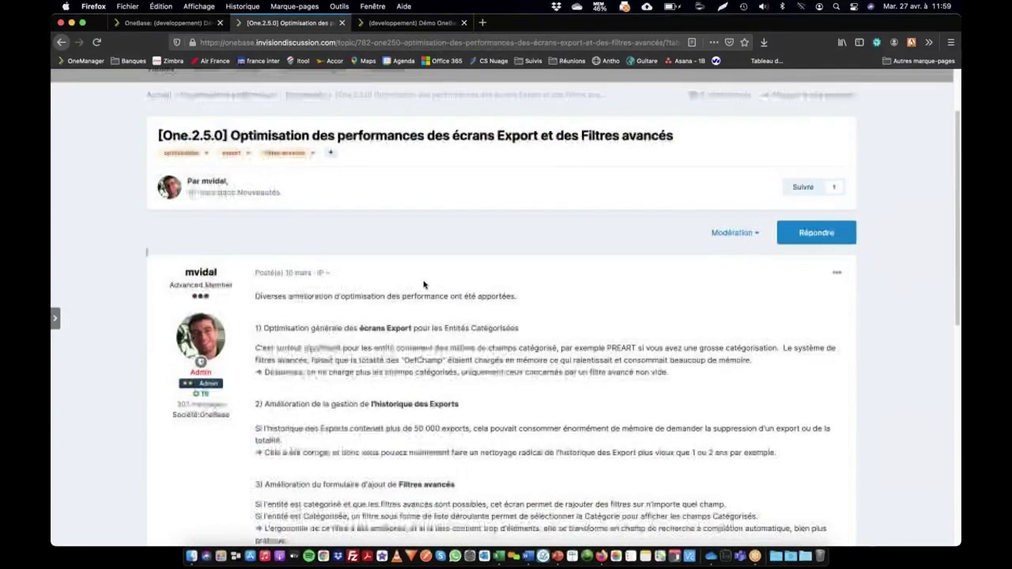
scroll(507, 326, down, 5)
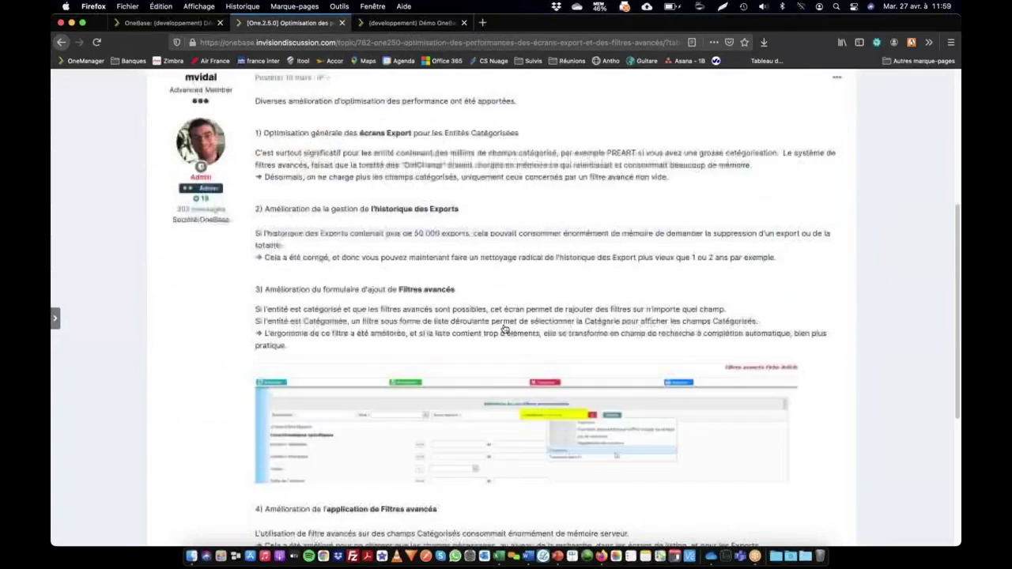
scroll(507, 330, down, 1)
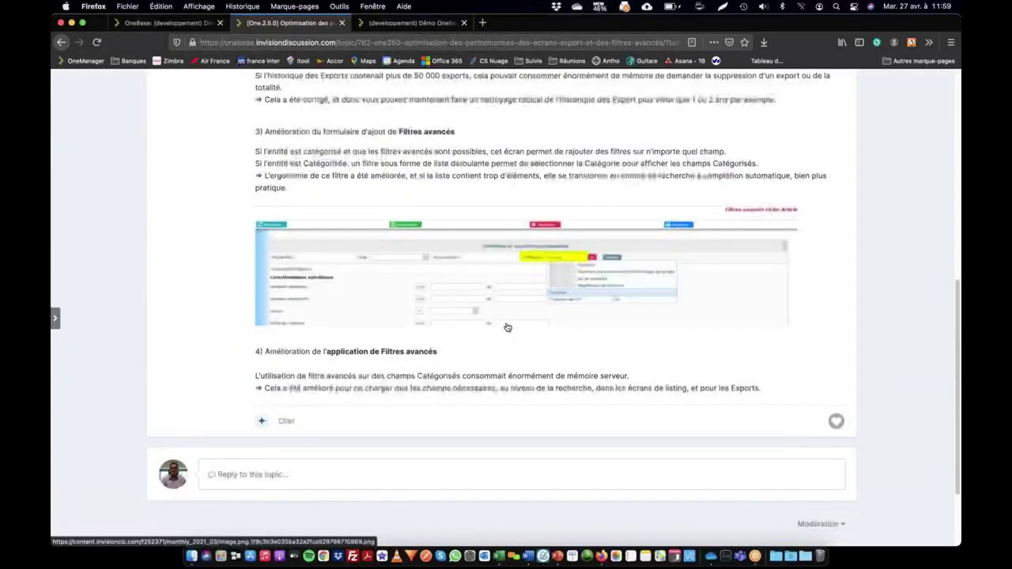
scroll(495, 399, up, 2)
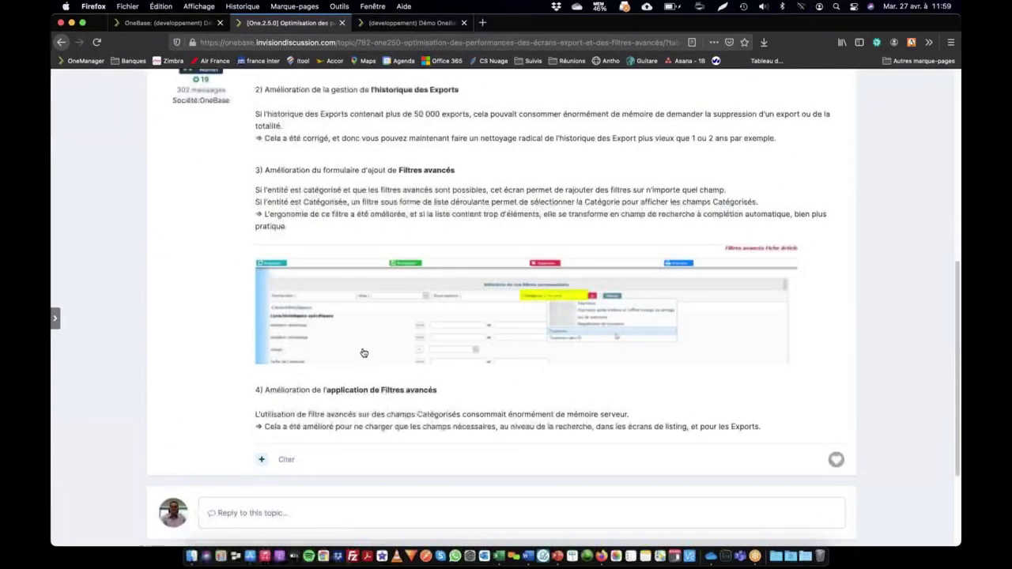
scroll(395, 346, up, 2)
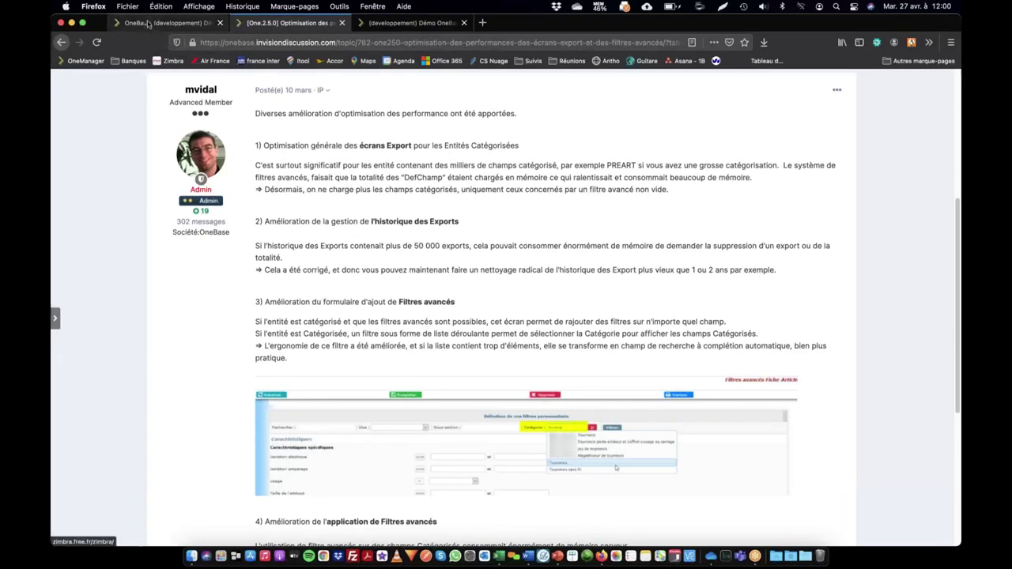
click(182, 23)
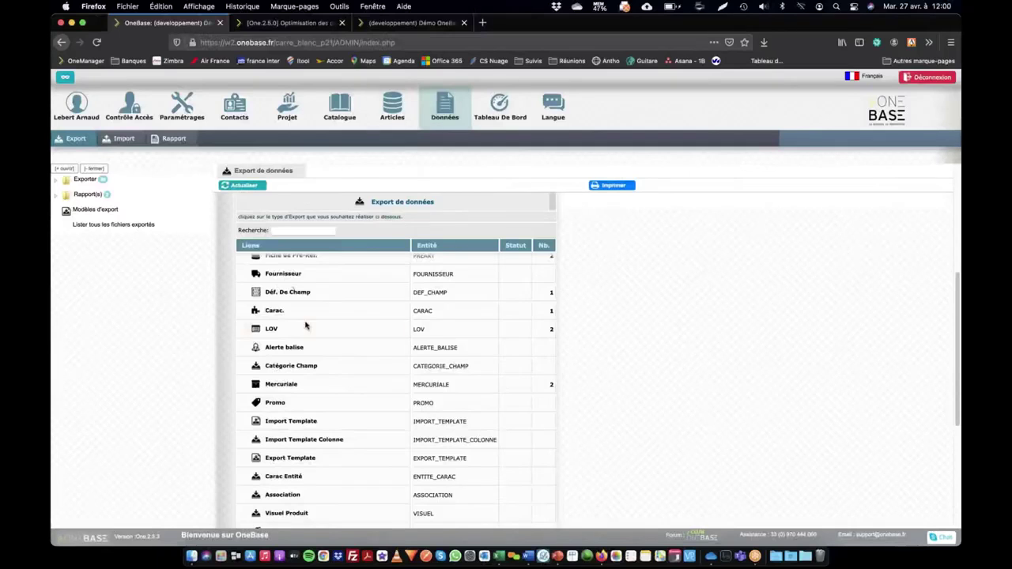
Step: Search the exportable entities for "prod", open the Produit exports and start a new export
scroll(293, 283, up, 6)
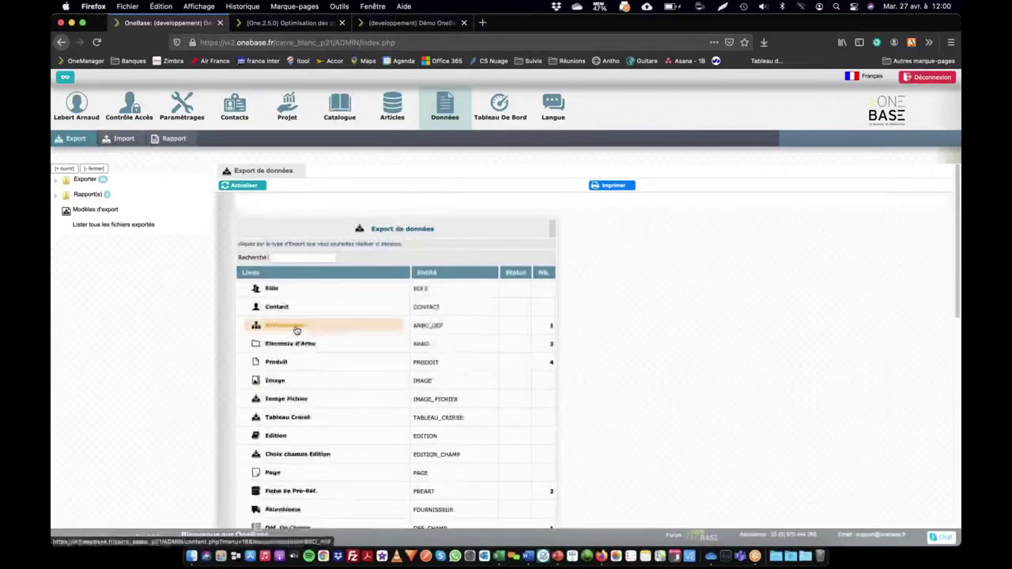
click(308, 260)
text(pro)
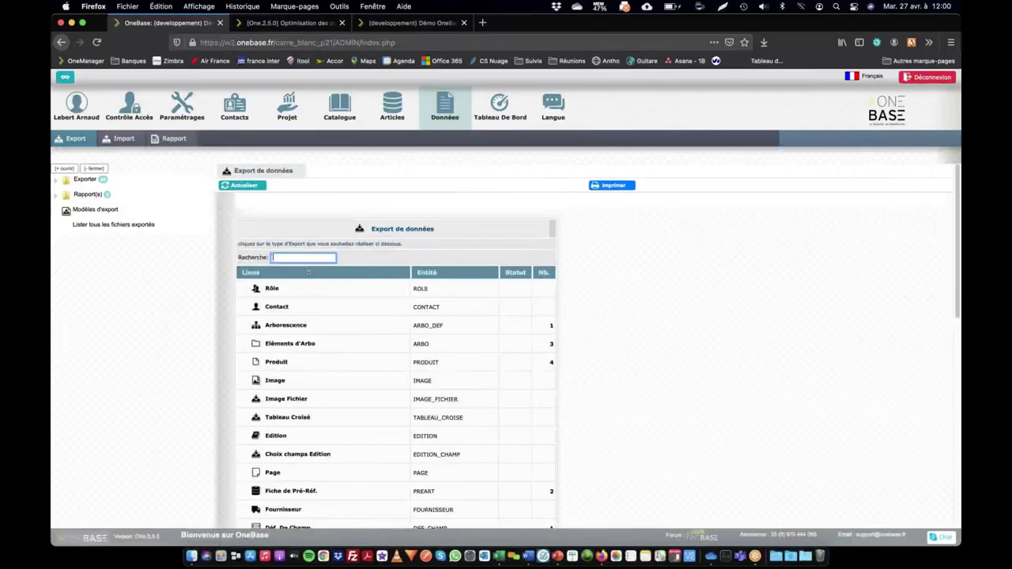
text(d)
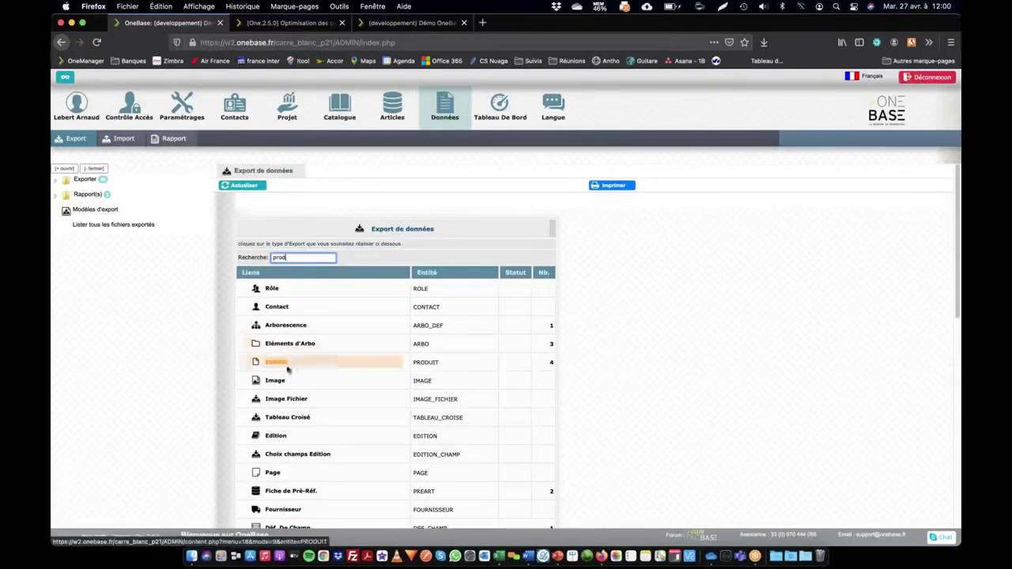
click(273, 288)
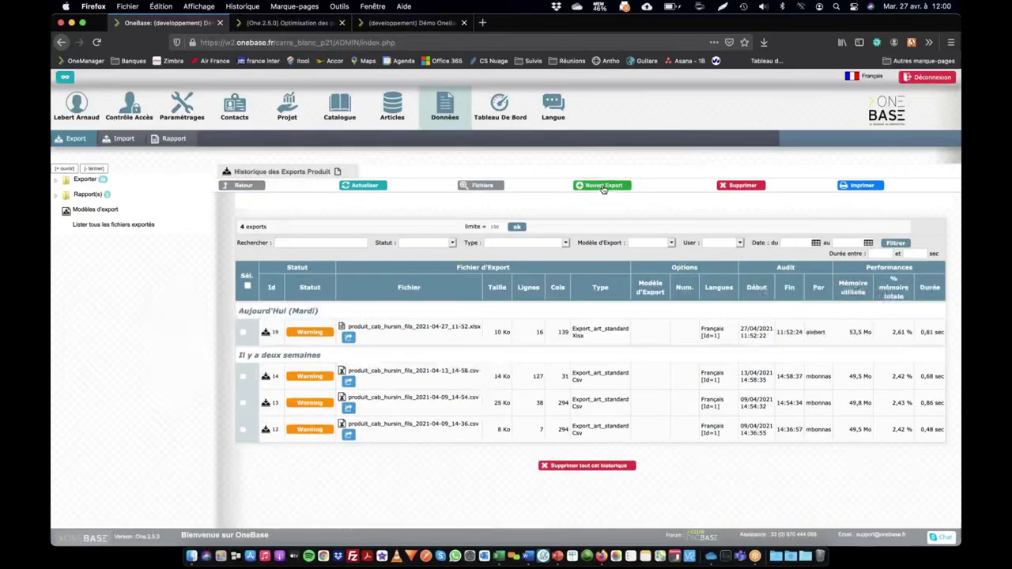
click(459, 327)
Step: Keep the validation visa on Visa global and set the Statut de Validation filter to Validé
scroll(467, 356, down, 2)
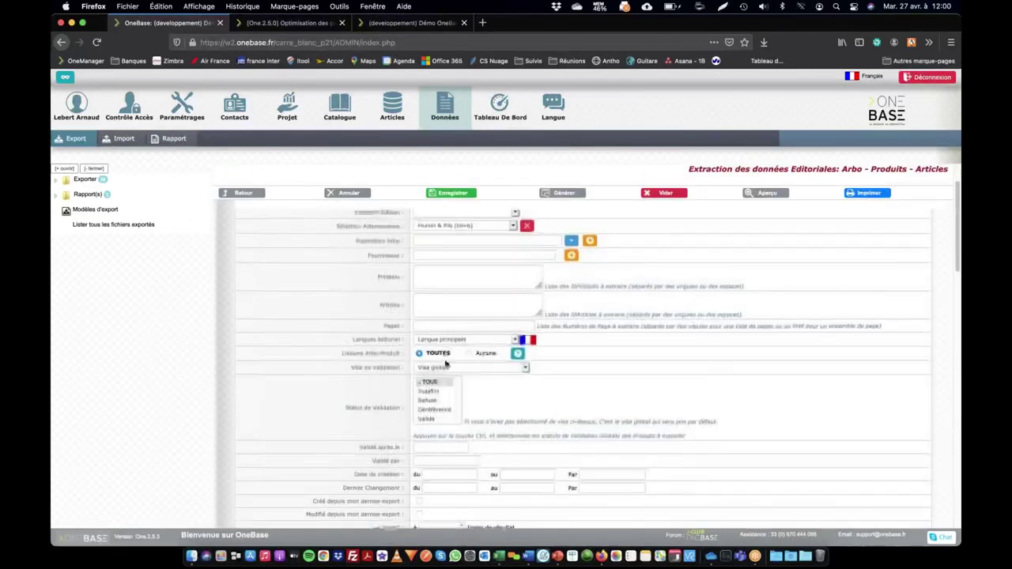
click(446, 371)
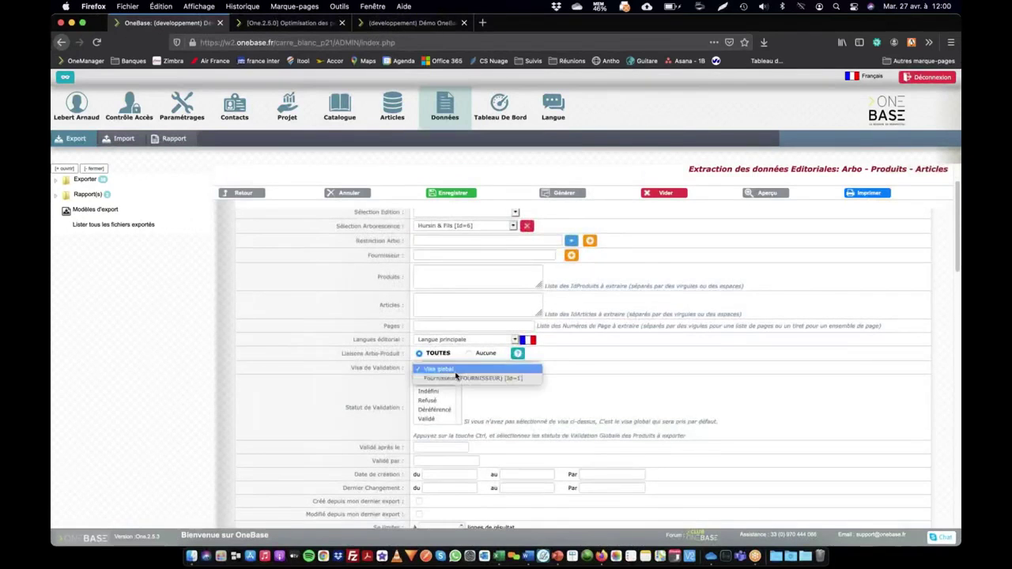
click(453, 376)
click(440, 420)
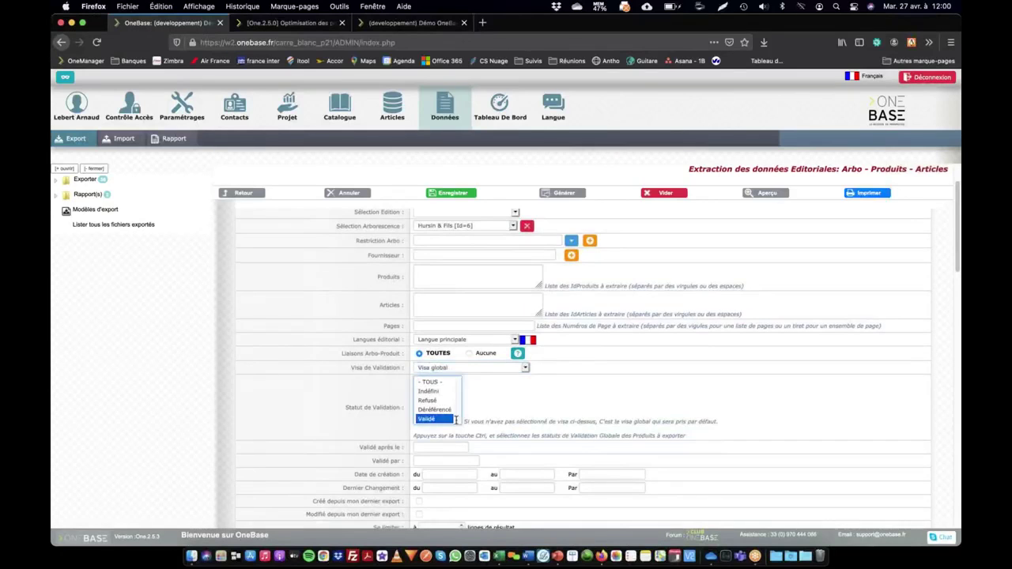
Step: Clear the Ø int. condition from the advanced article filters, save the filters and generate the product export
scroll(447, 421, down, 3)
scroll(456, 424, down, 7)
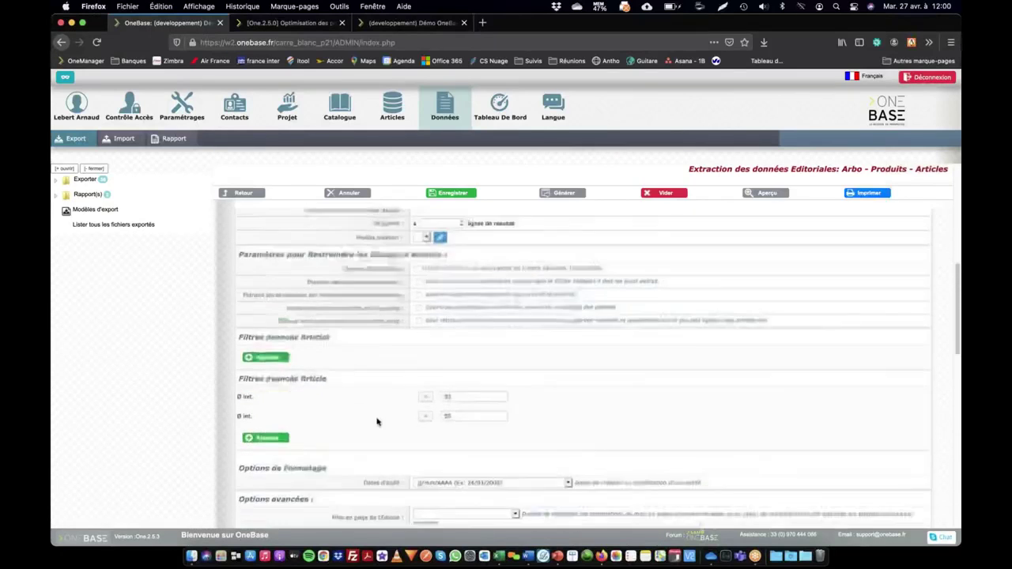
click(458, 361)
key(BackSpace)
key(BackSpace)
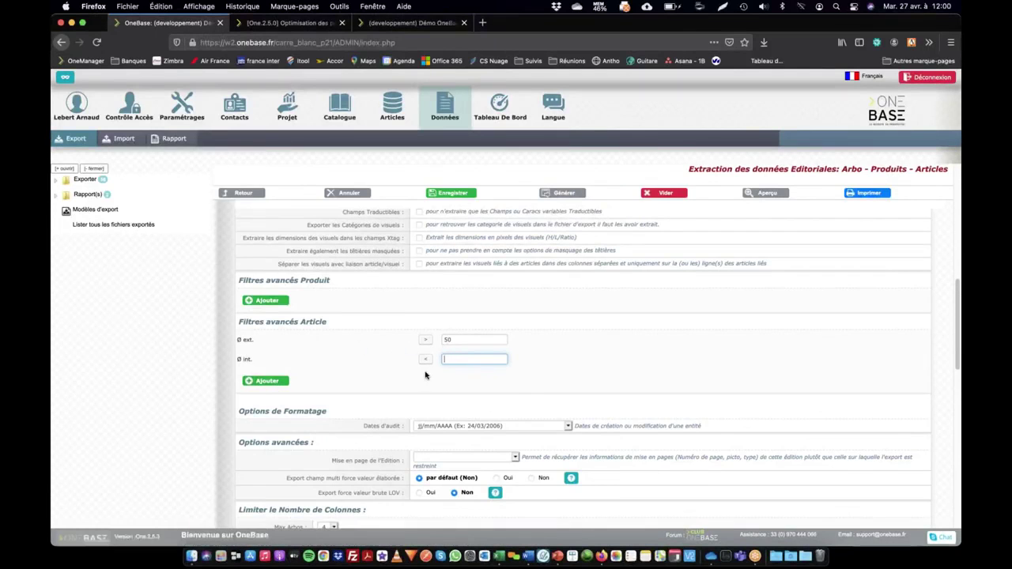
click(471, 194)
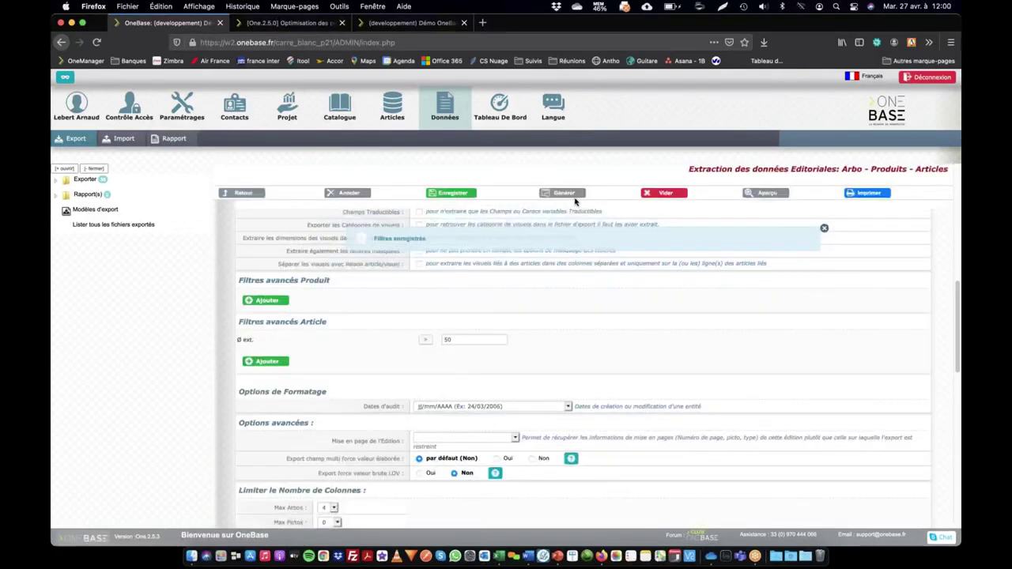
click(573, 195)
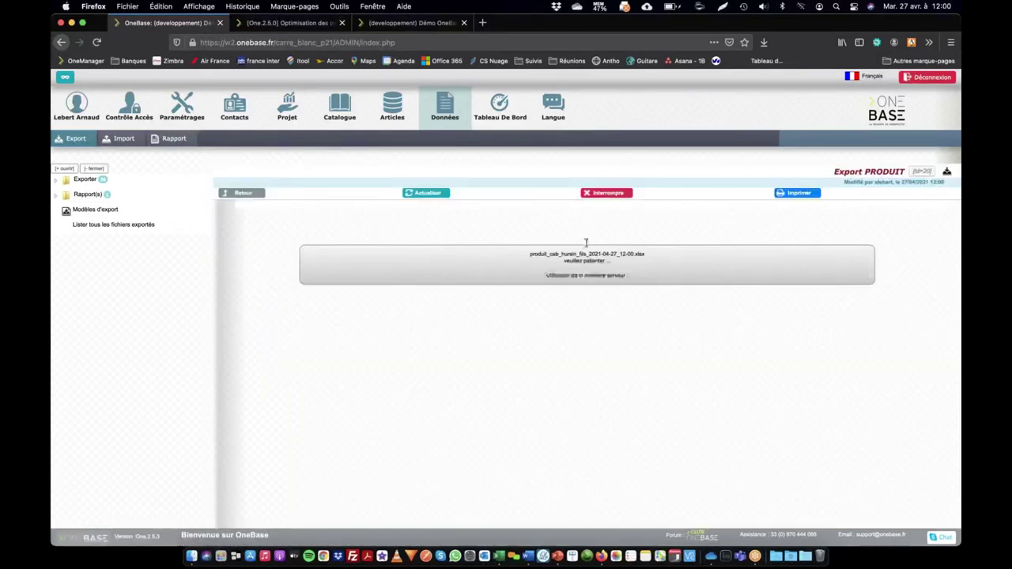
click(425, 193)
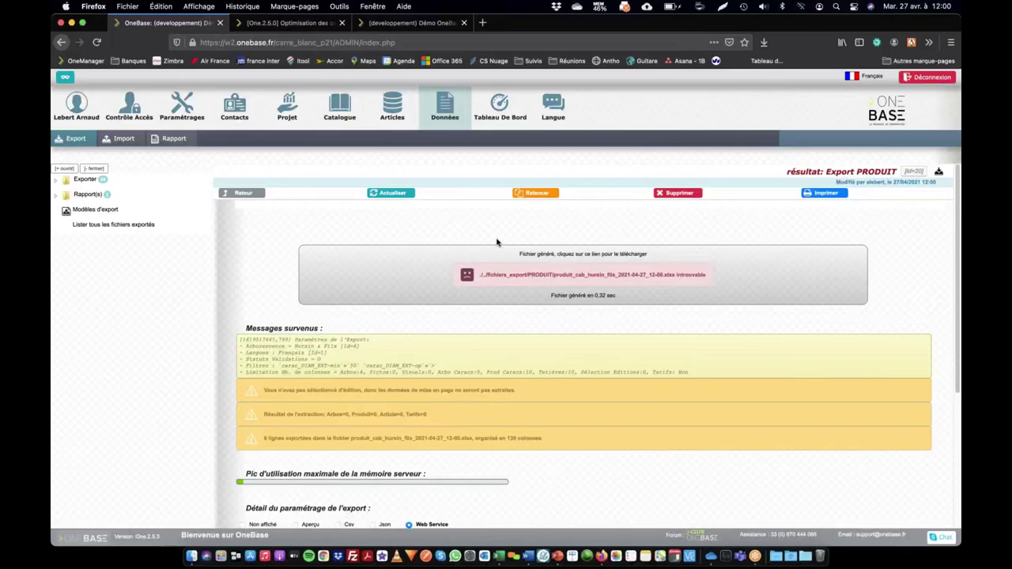
Step: Relaunch the product export with the Statut de Validation set to Indéfini and check how many lines are exported
click(535, 194)
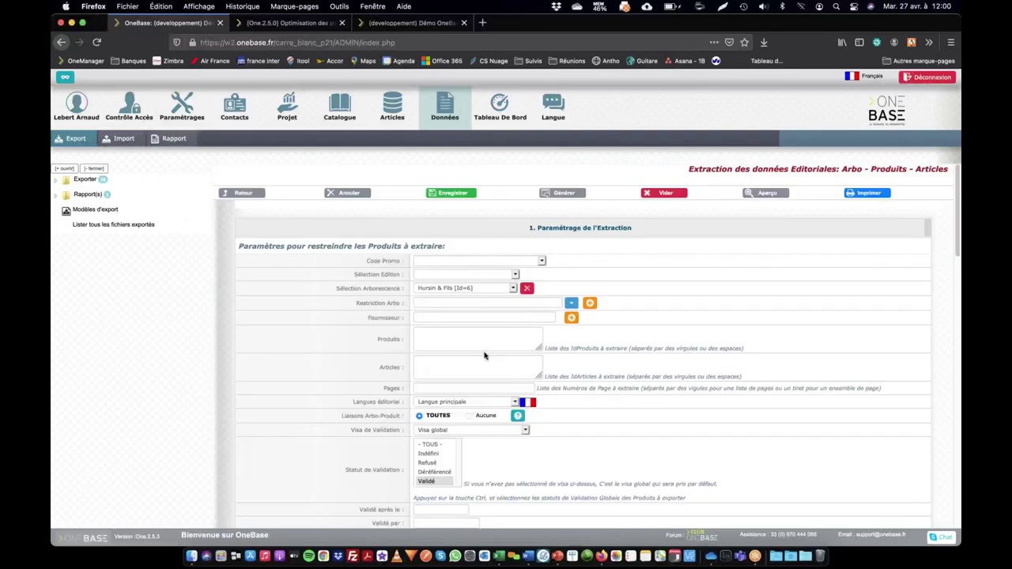
scroll(432, 402, down, 2)
click(431, 397)
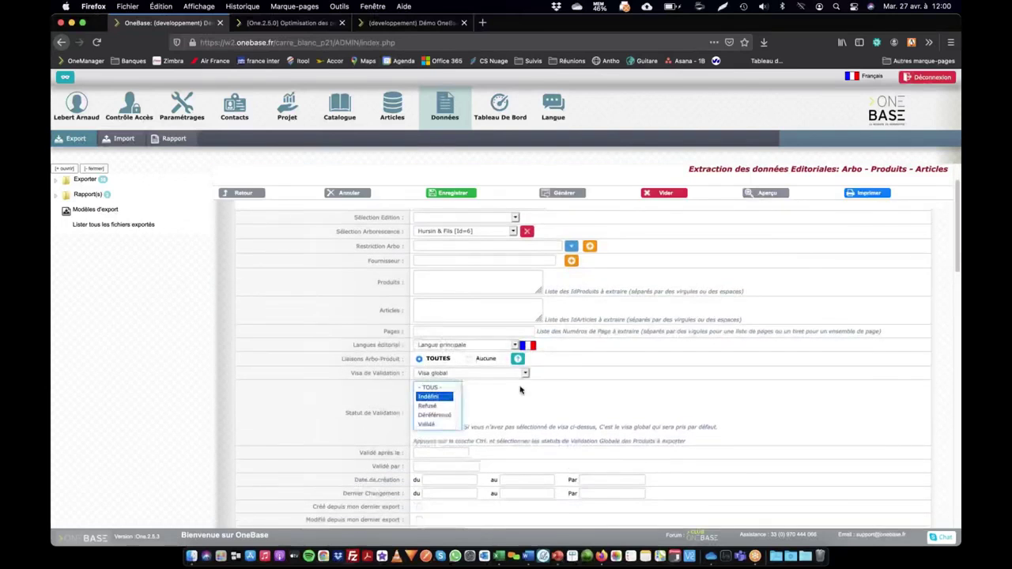
click(564, 193)
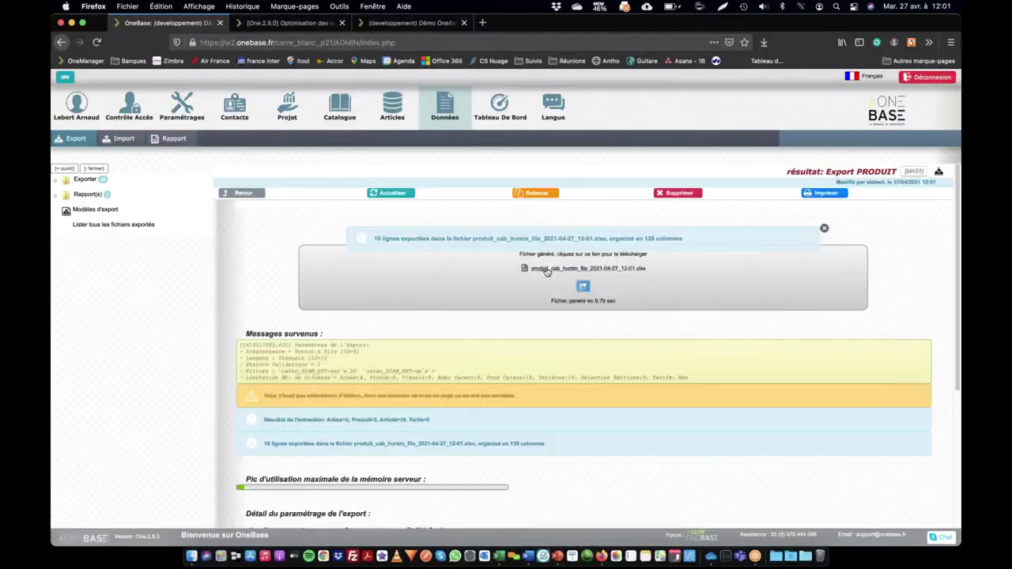
drag(375, 238, 422, 246)
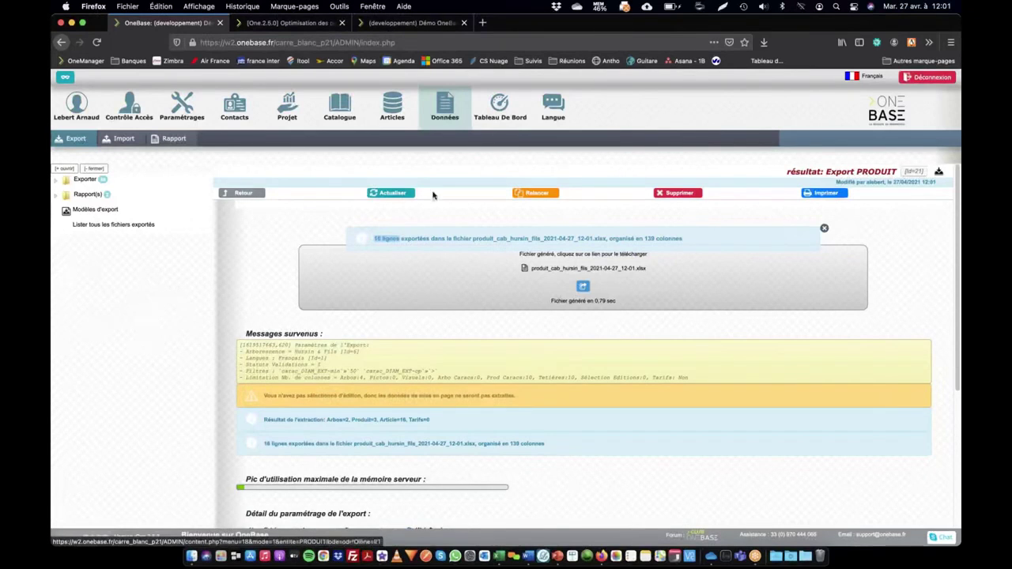
Step: Reopen the product export settings and examine the Visa de Validation and Validé après le restrictions
click(538, 197)
scroll(425, 294, down, 3)
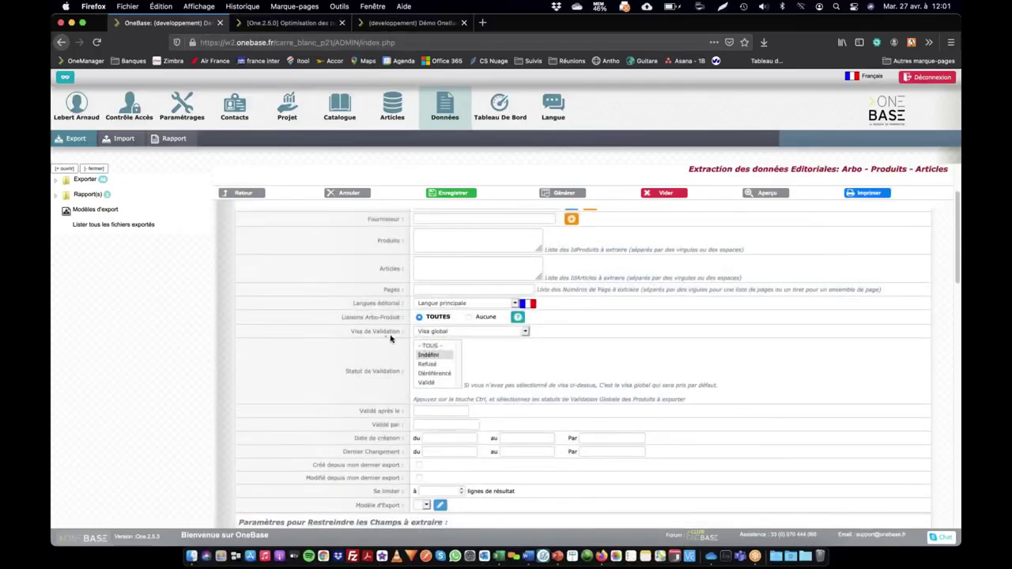
drag(372, 333, 405, 334)
scroll(405, 345, down, 2)
click(413, 342)
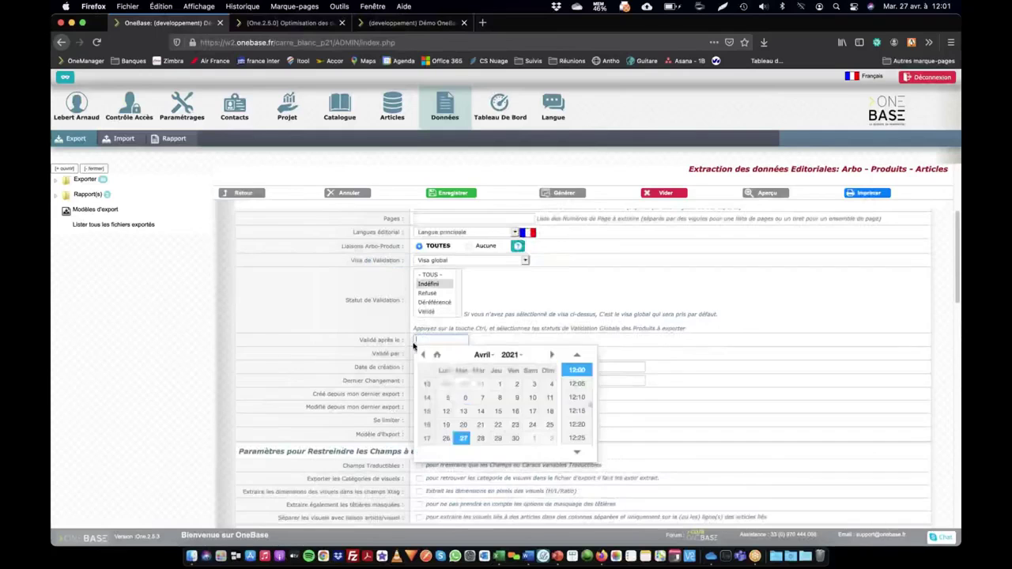
click(354, 349)
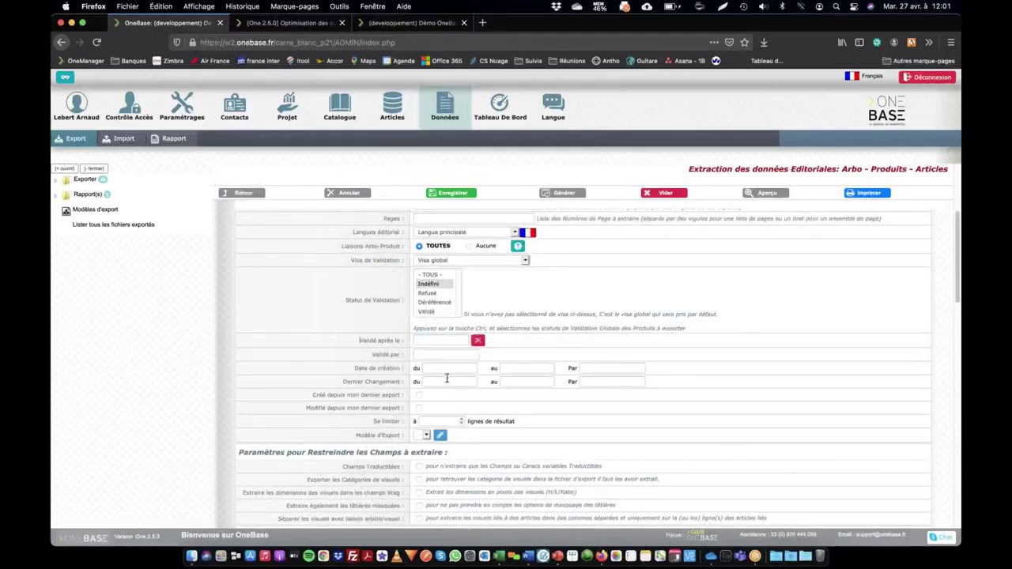
Step: Enable the Modifié depuis mon dernier export restriction for the product export
scroll(446, 379, down, 2)
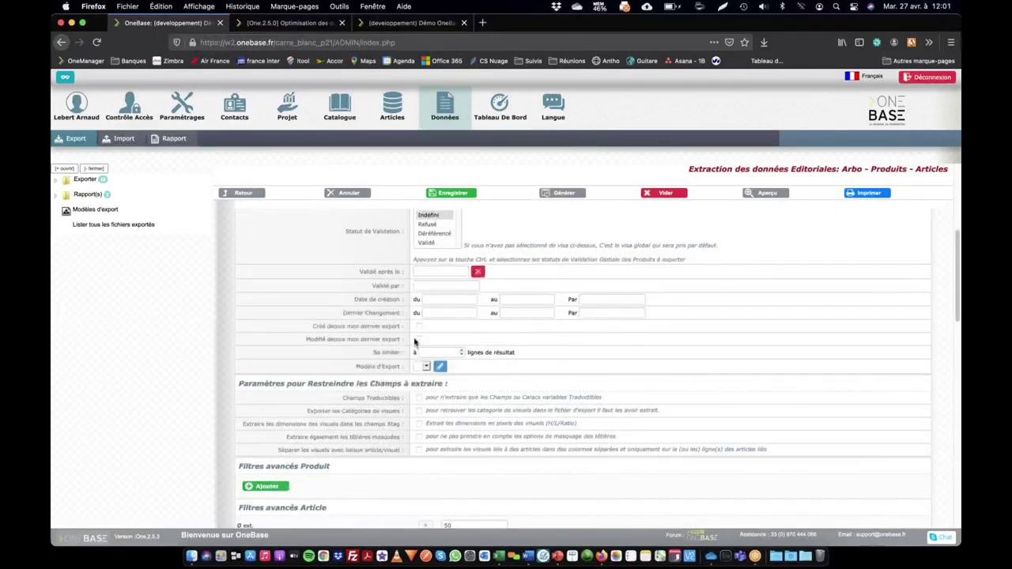
click(419, 339)
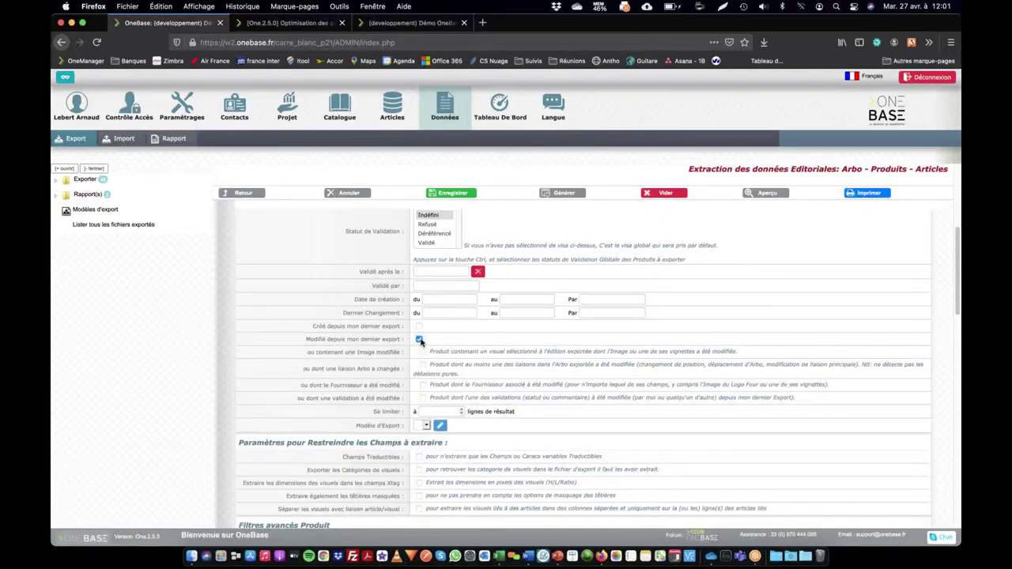
scroll(423, 338, down, 3)
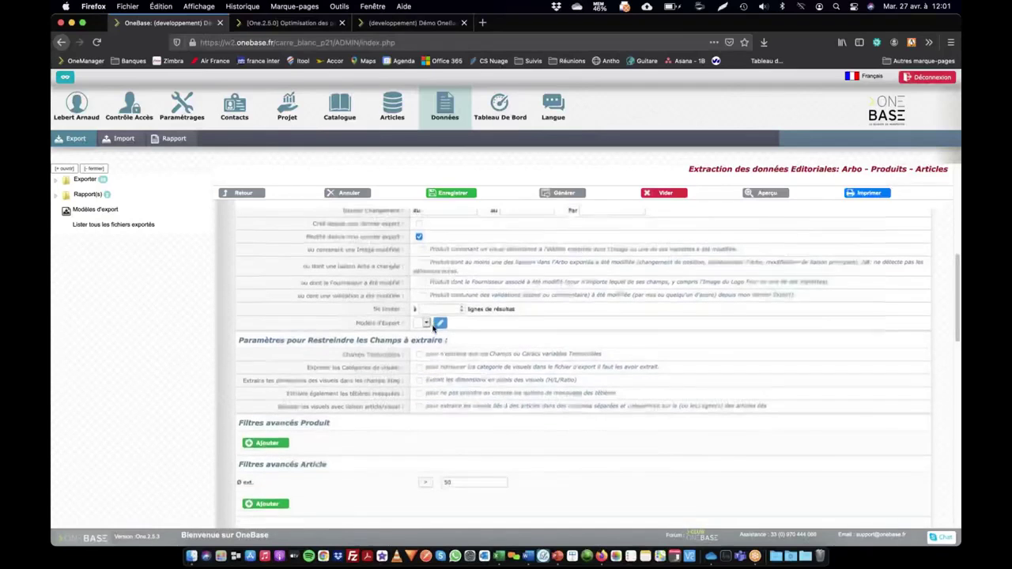